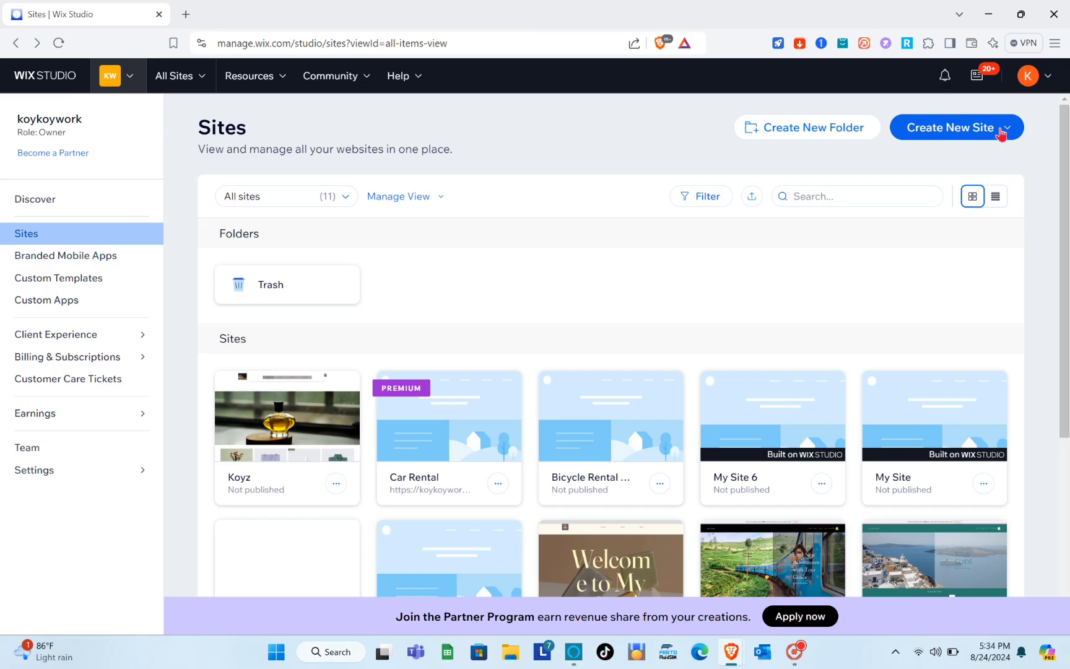
From the Create New Site menu, choose to build the new site with the Wix Editor
{"action": "left_click", "coordinate": [1001, 133]}
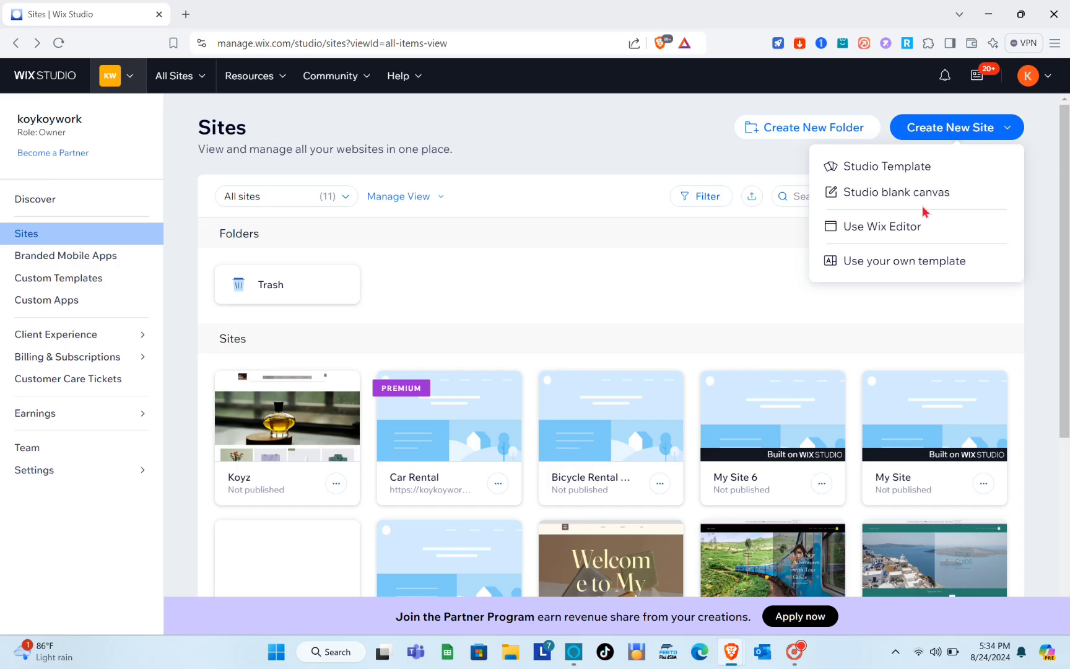
{"action": "left_click", "coordinate": [885, 228]}
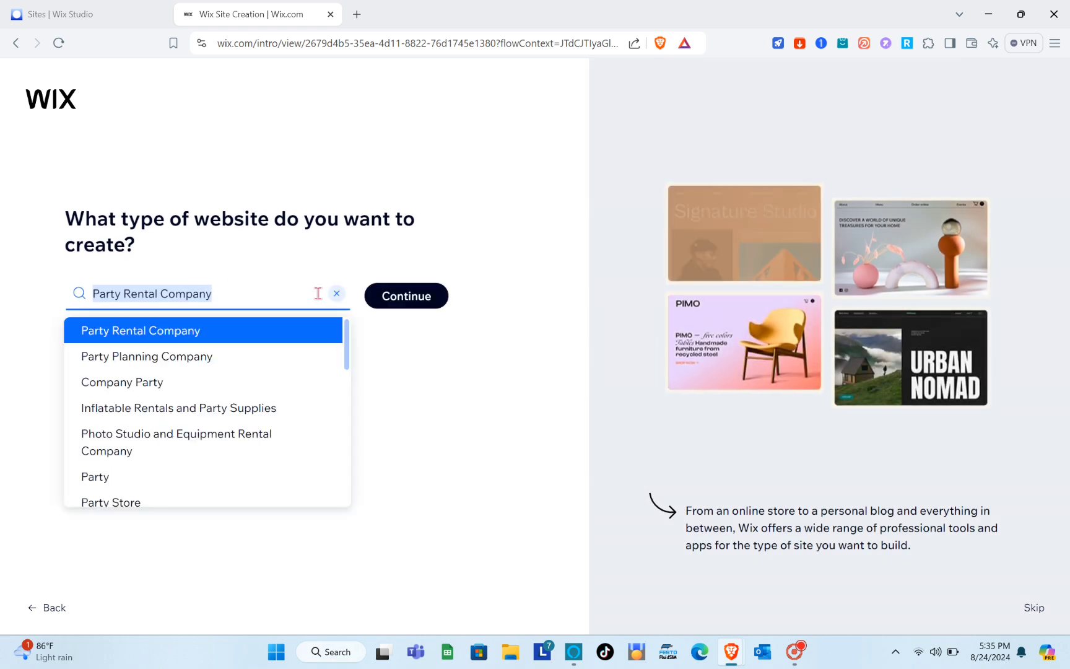
Choose Party Rental Company as the website type and continue
{"action": "left_click_drag", "start_coordinate": [210, 293], "coordinate": [241, 294]}
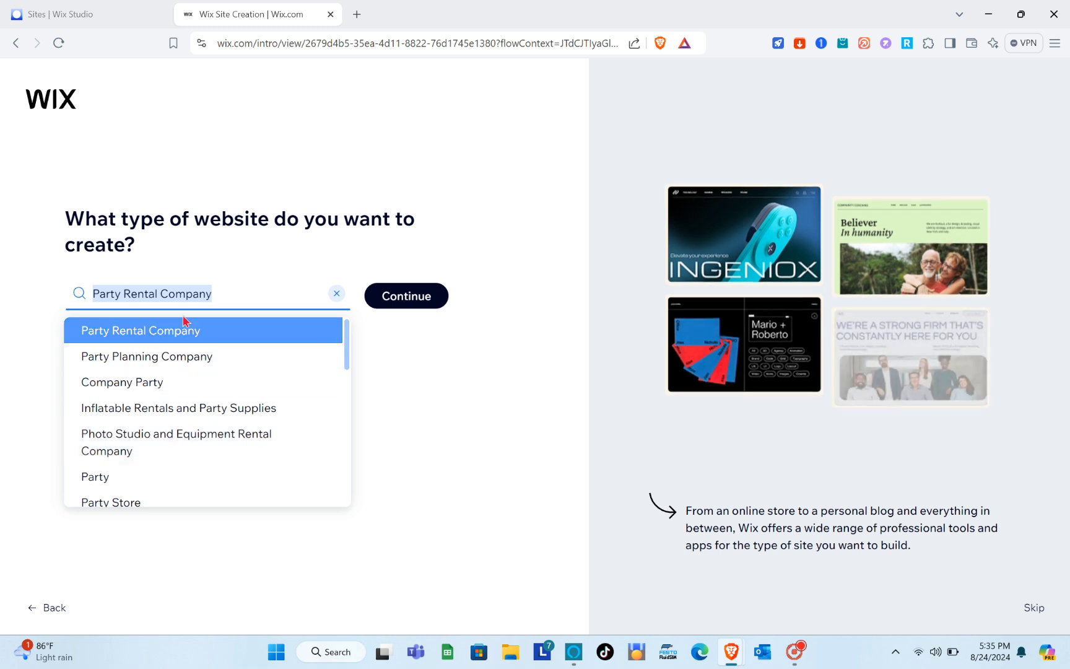
{"action": "left_click", "coordinate": [206, 328]}
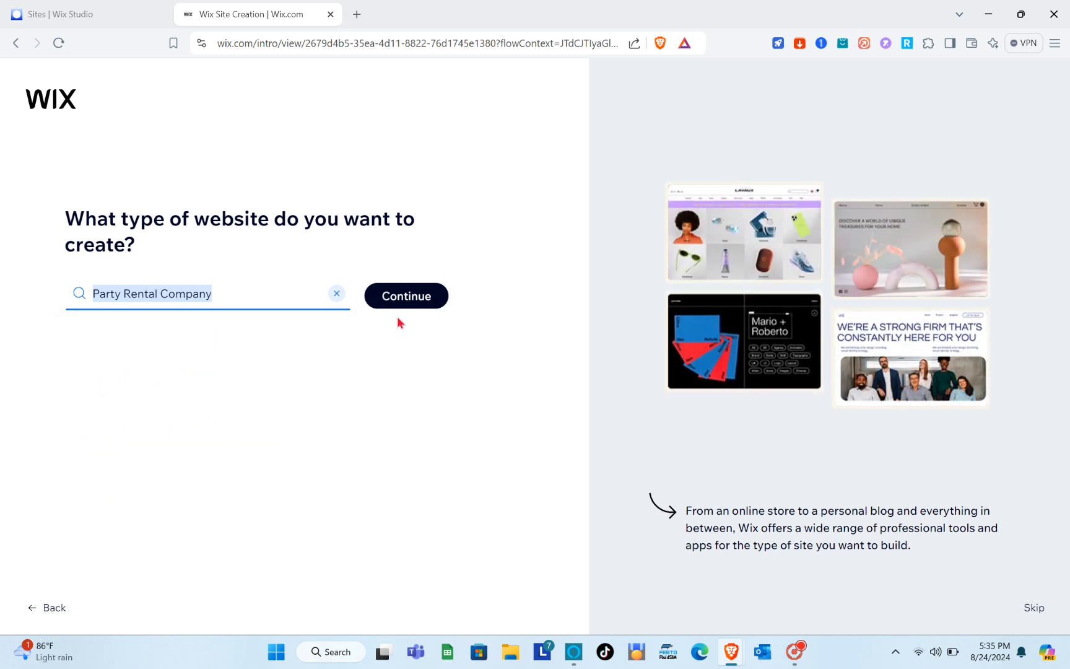
{"action": "left_click", "coordinate": [414, 305]}
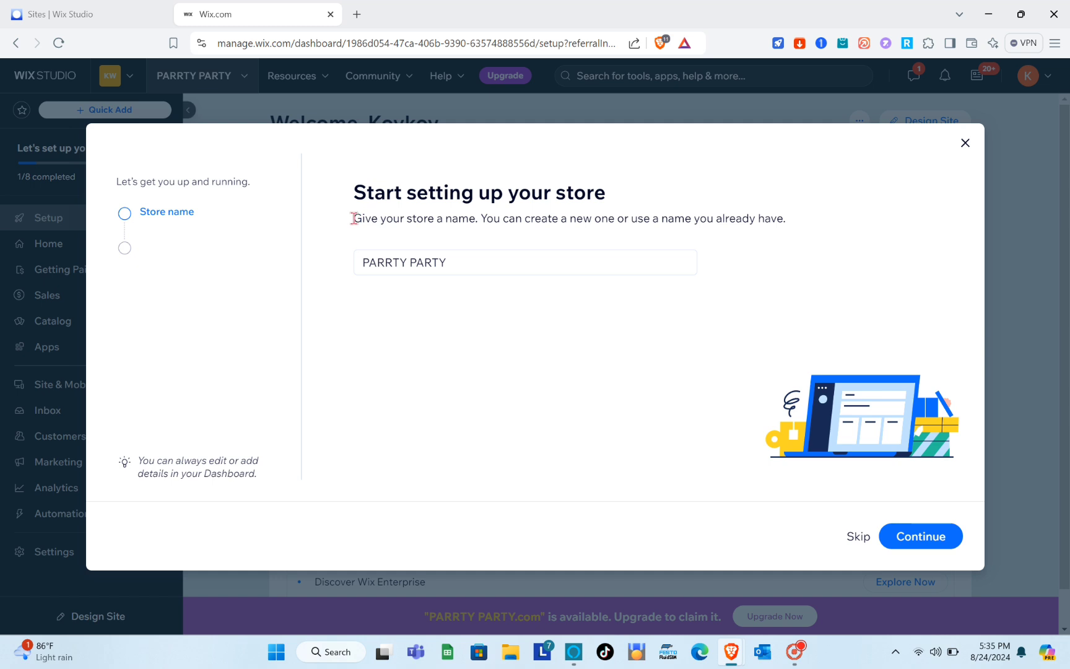
Replace the PARRTY PARTY store name with 'Party With Us' and continue
{"action": "left_click_drag", "start_coordinate": [354, 218], "coordinate": [826, 230]}
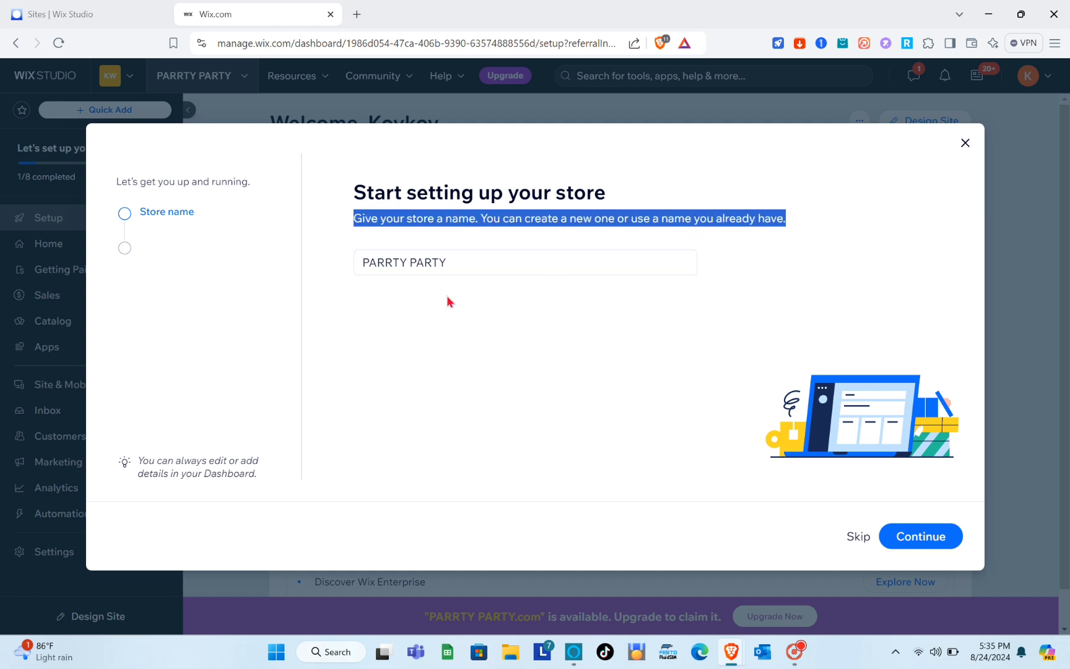
{"action": "triple_click", "coordinate": [453, 268]}
{"action": "key", "text": "BackSpace"}
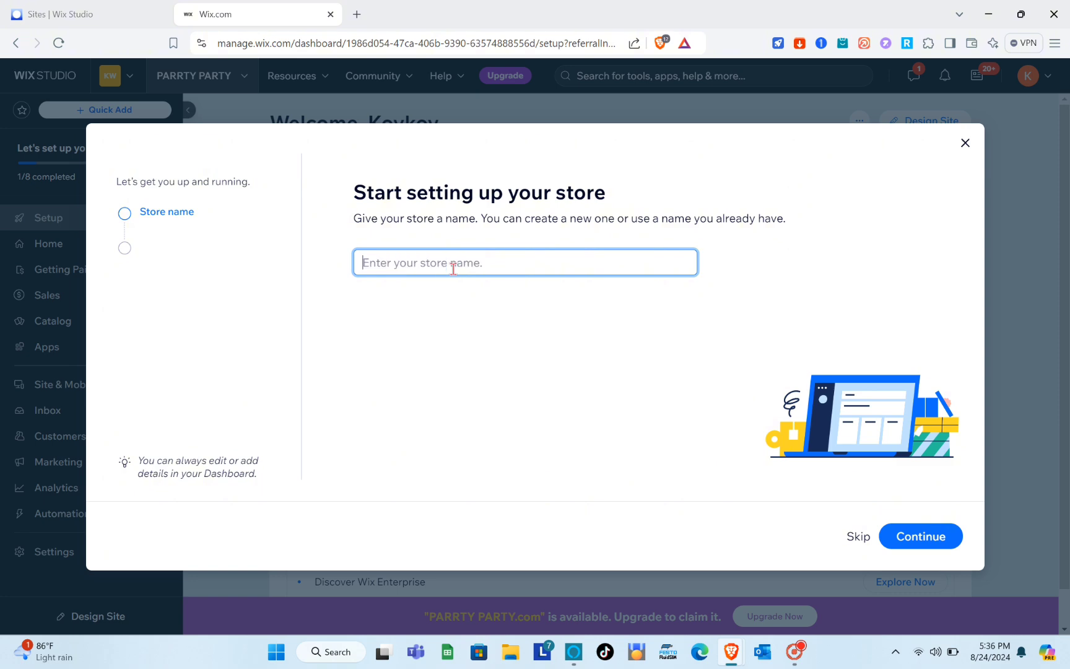
{"action": "type", "text": "Pr"}
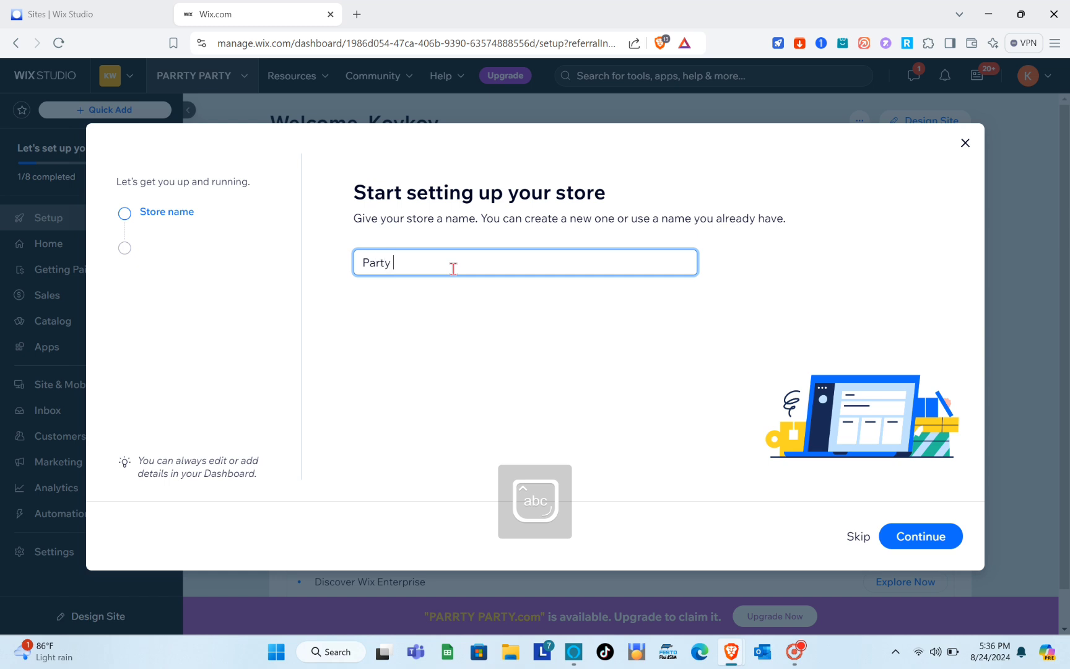
{"action": "type", "text": "rty With Us"}
{"action": "left_click", "coordinate": [939, 538]}
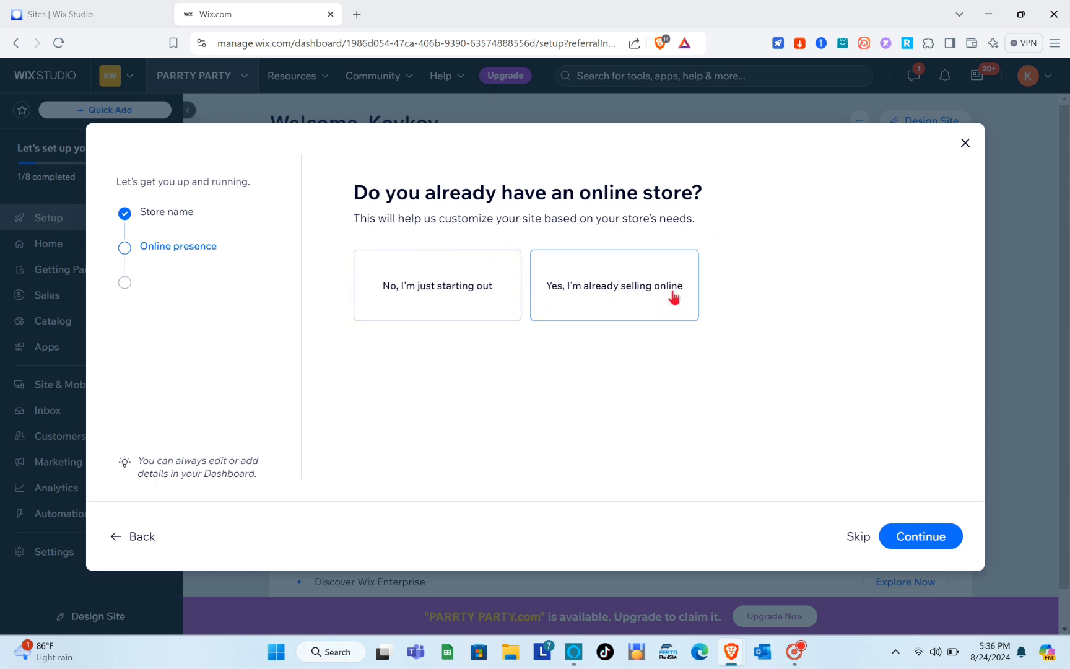
Answer that the business is just starting out and sells services, both online and in person
{"action": "left_click", "coordinate": [422, 281]}
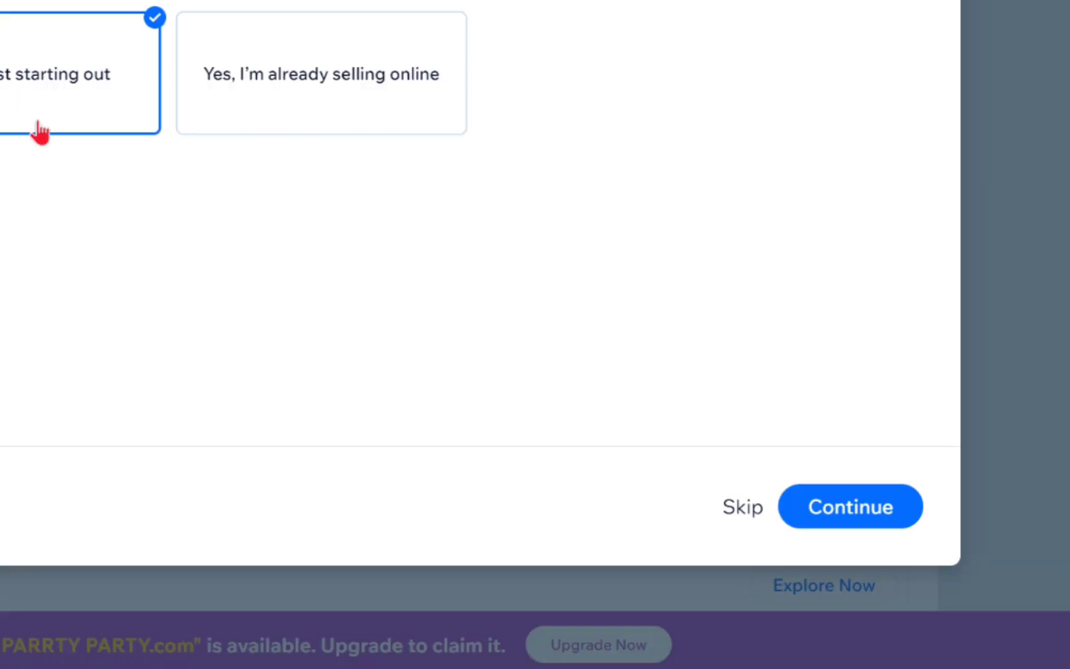
{"action": "left_click", "coordinate": [929, 541]}
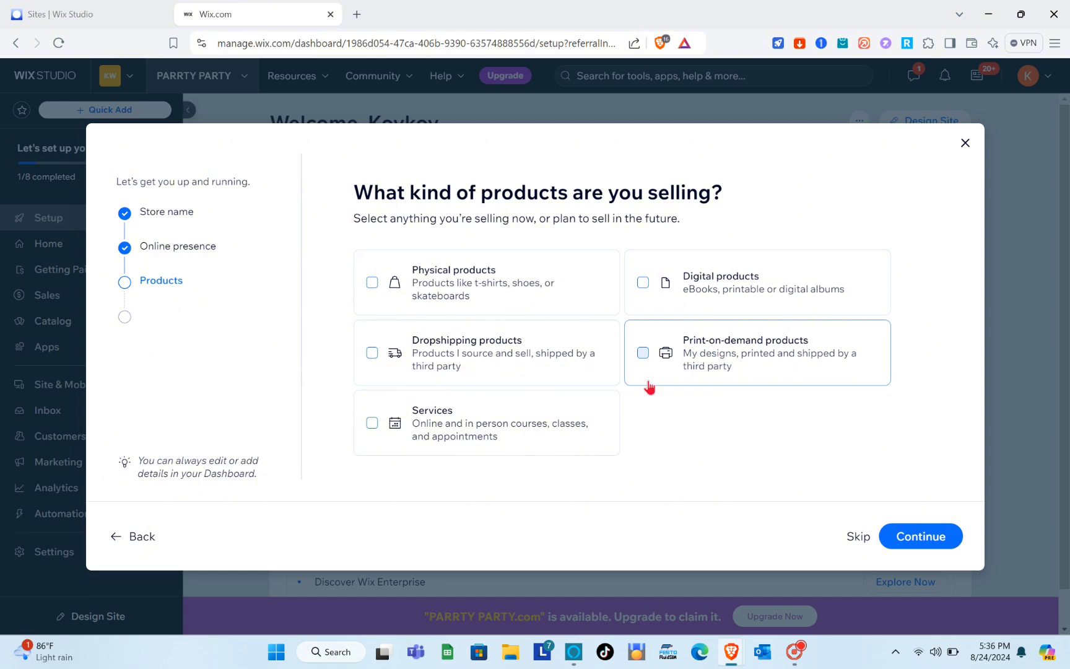
{"action": "left_click", "coordinate": [372, 424]}
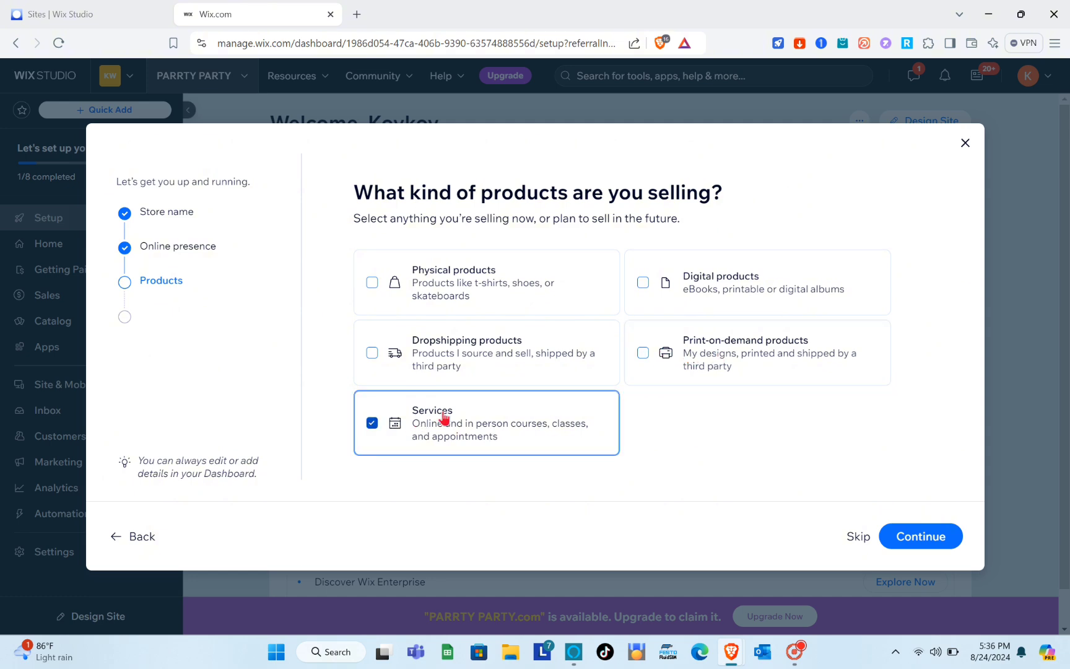
{"action": "left_click", "coordinate": [927, 546]}
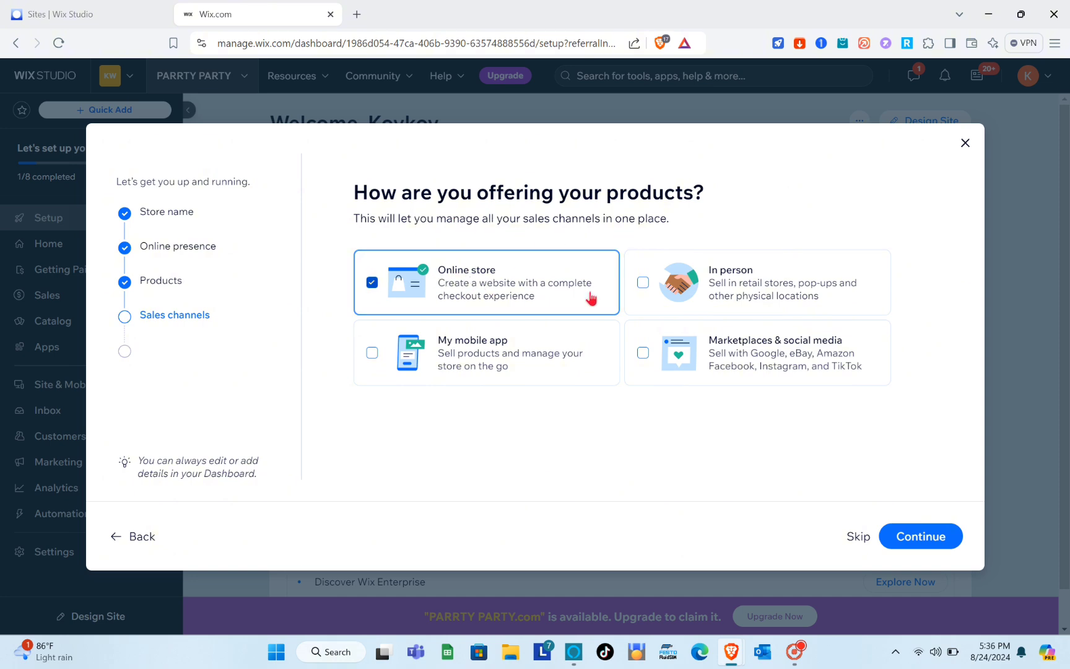
{"action": "left_click", "coordinate": [643, 284]}
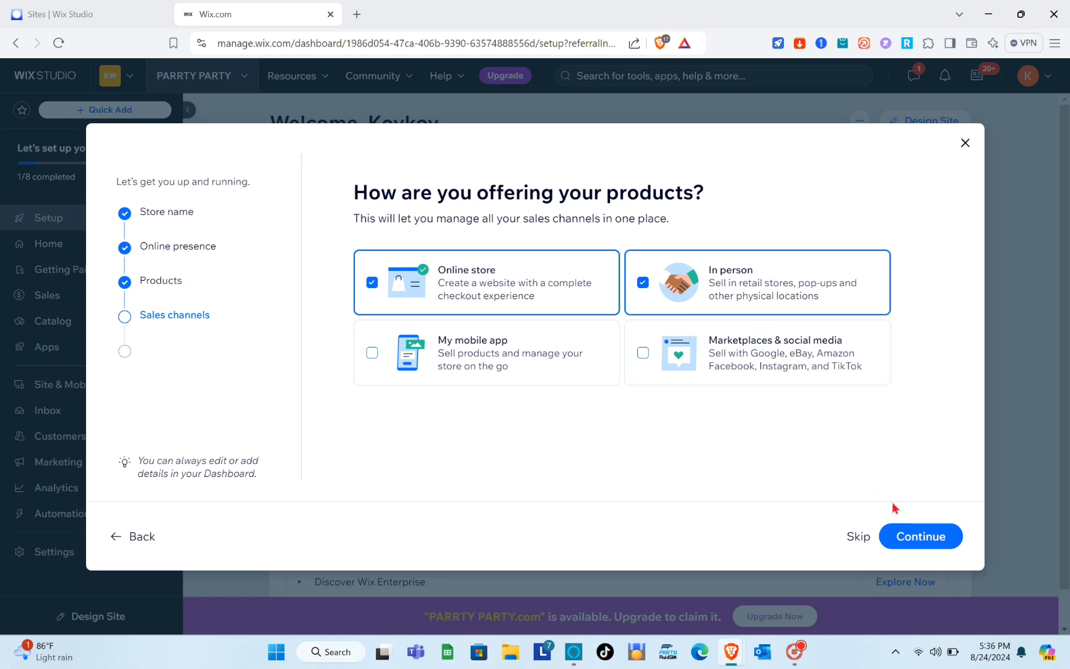
{"action": "left_click", "coordinate": [921, 535]}
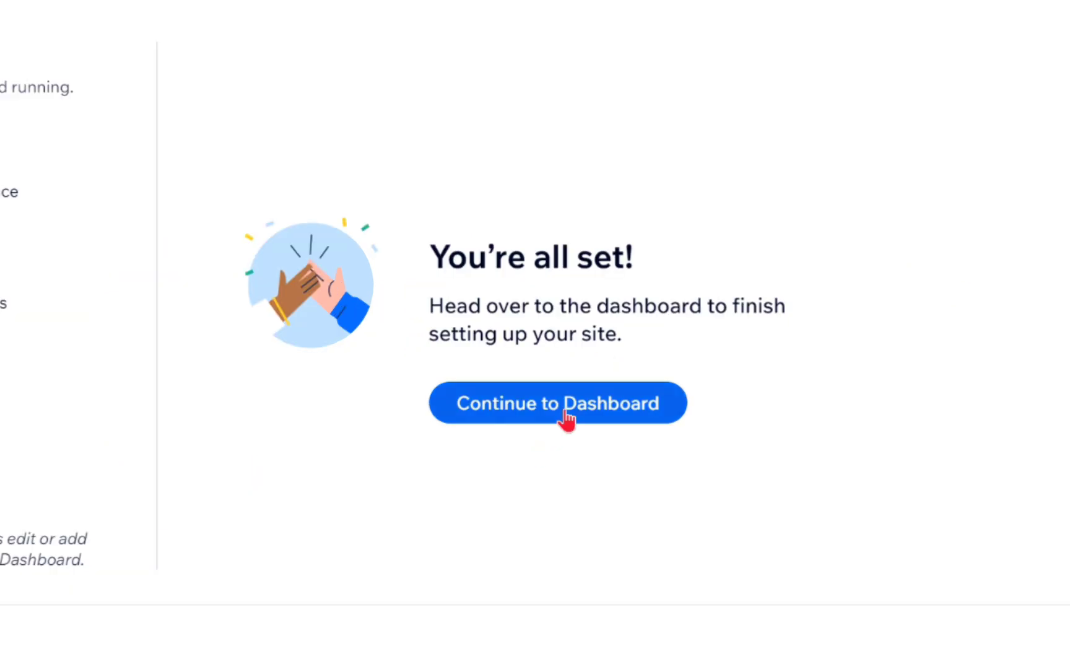
{"action": "left_click", "coordinate": [553, 380]}
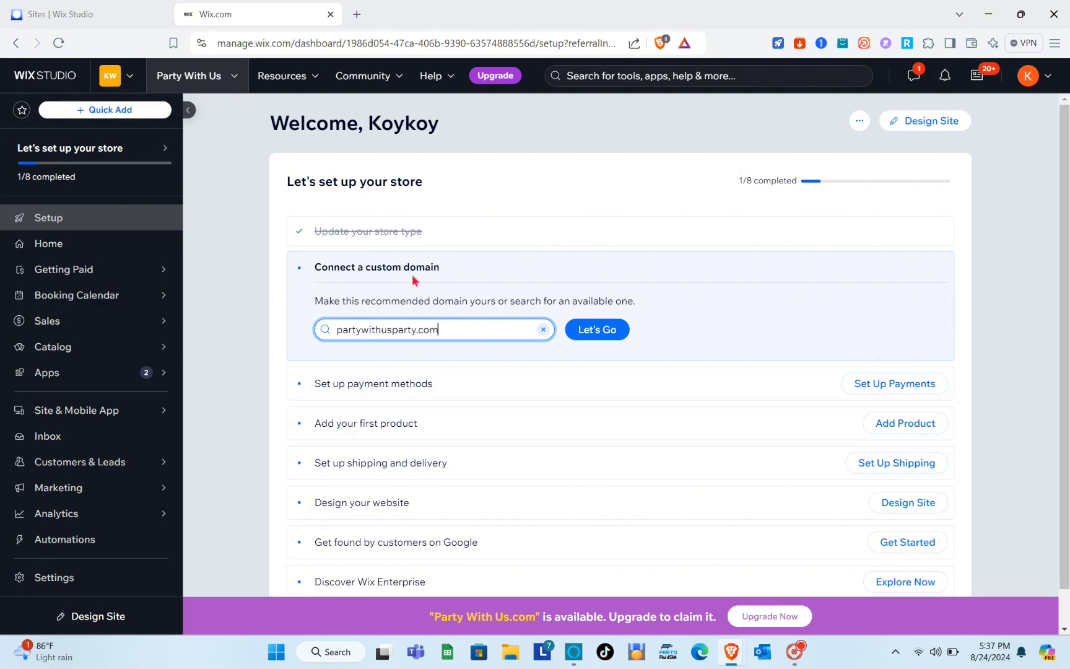
Open the payment setup item from the store setup checklist
{"action": "scroll", "coordinate": [520, 381], "scroll_direction": "down", "scroll_amount": 1}
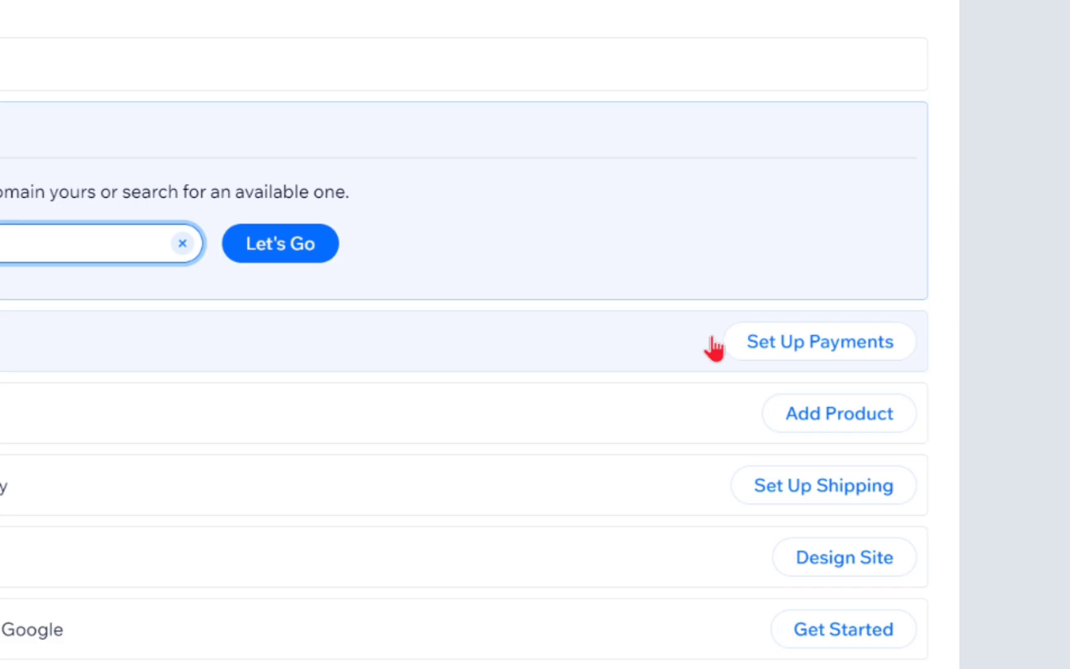
{"action": "left_click", "coordinate": [883, 353]}
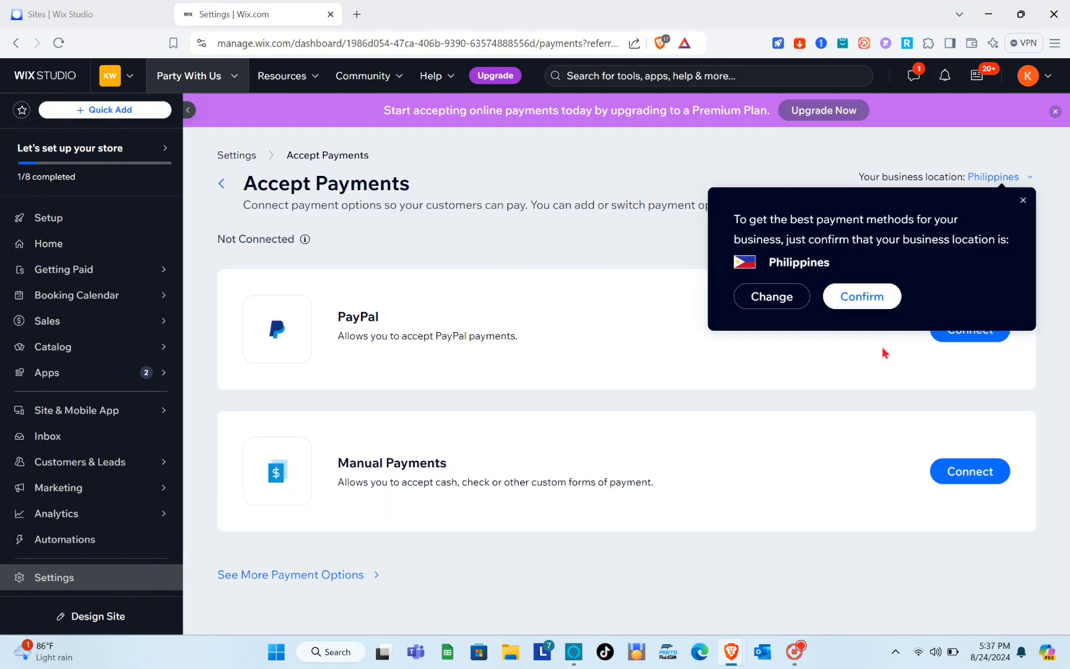
Dismiss the location prompt, review the extra payment providers, and return to Accept Payments
{"action": "left_click", "coordinate": [1022, 201]}
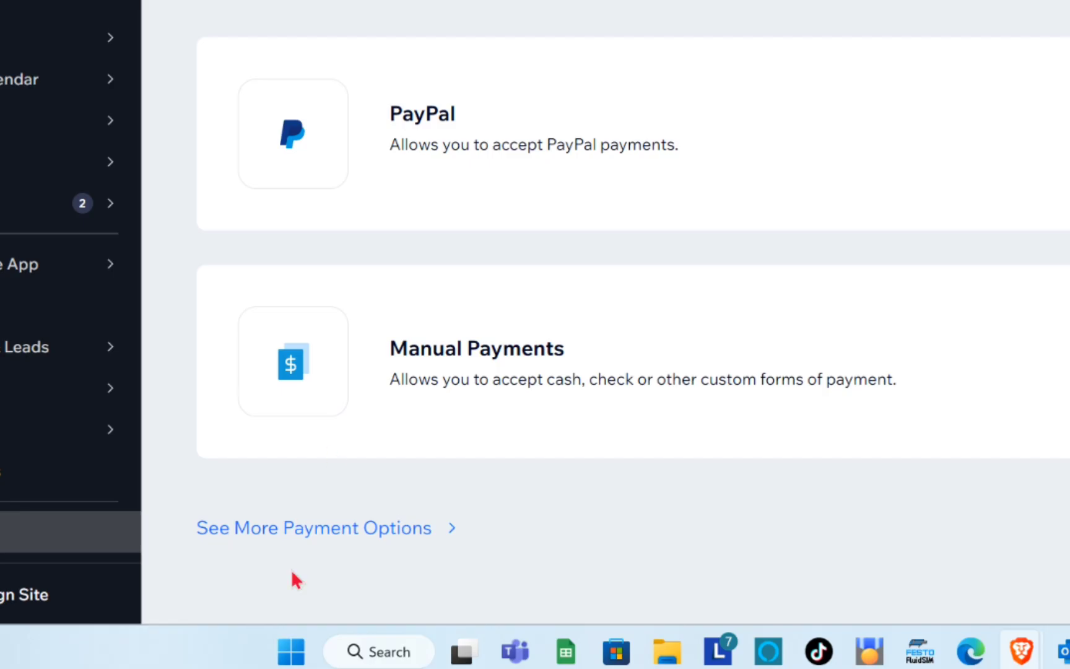
{"action": "left_click", "coordinate": [374, 528]}
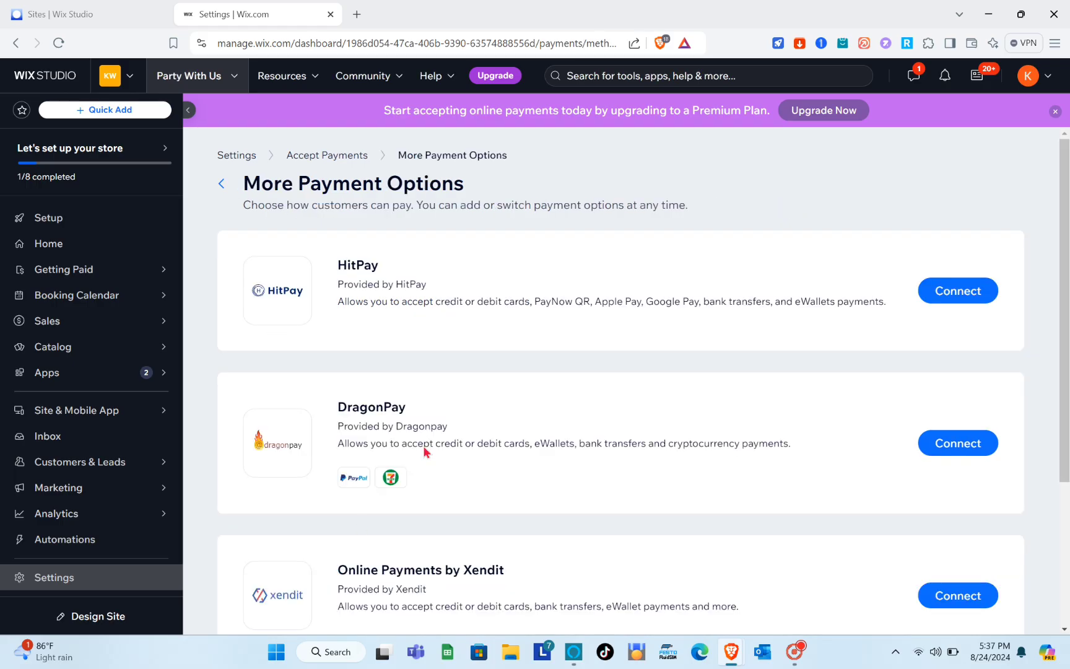
{"action": "scroll", "coordinate": [560, 293], "scroll_direction": "down", "scroll_amount": 3}
{"action": "scroll", "coordinate": [445, 434], "scroll_direction": "up", "scroll_amount": 3}
{"action": "left_click", "coordinate": [221, 185]}
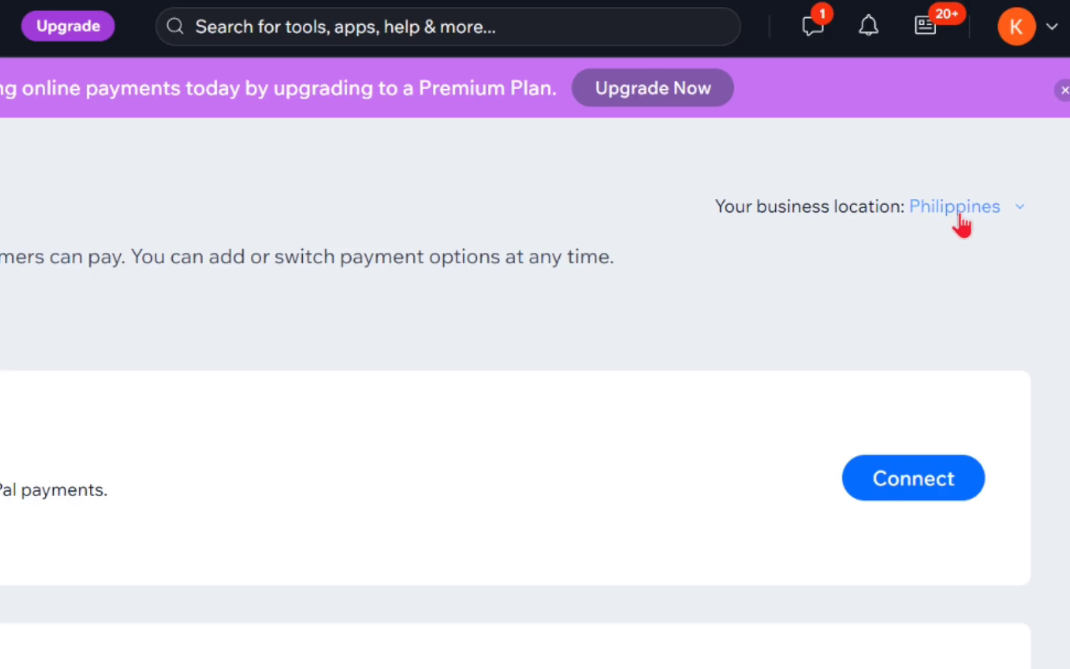
Search the country list for 'united' and set the business location to United States
{"action": "left_click", "coordinate": [998, 179]}
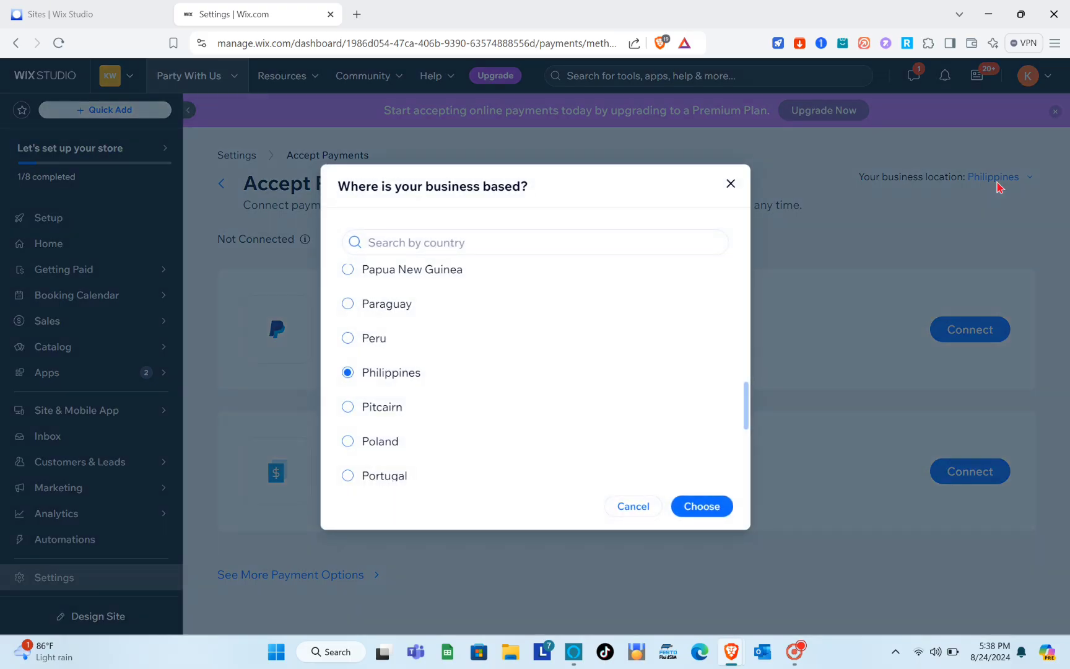
{"action": "scroll", "coordinate": [519, 358], "scroll_direction": "down", "scroll_amount": 10}
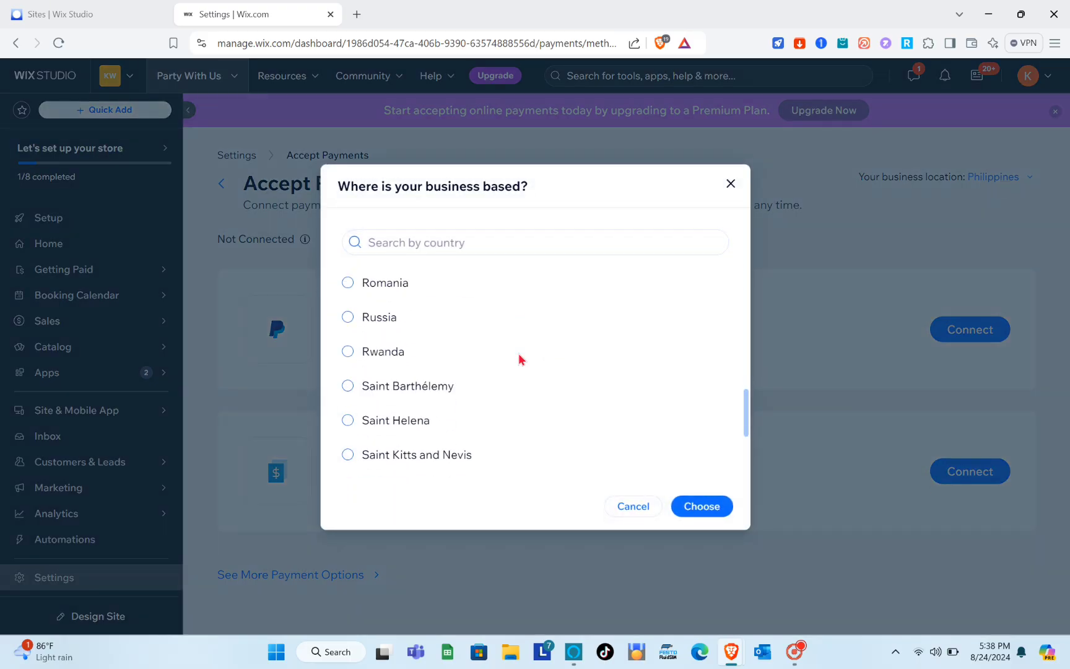
{"action": "scroll", "coordinate": [519, 360], "scroll_direction": "down", "scroll_amount": 3}
{"action": "scroll", "coordinate": [519, 360], "scroll_direction": "up", "scroll_amount": 15}
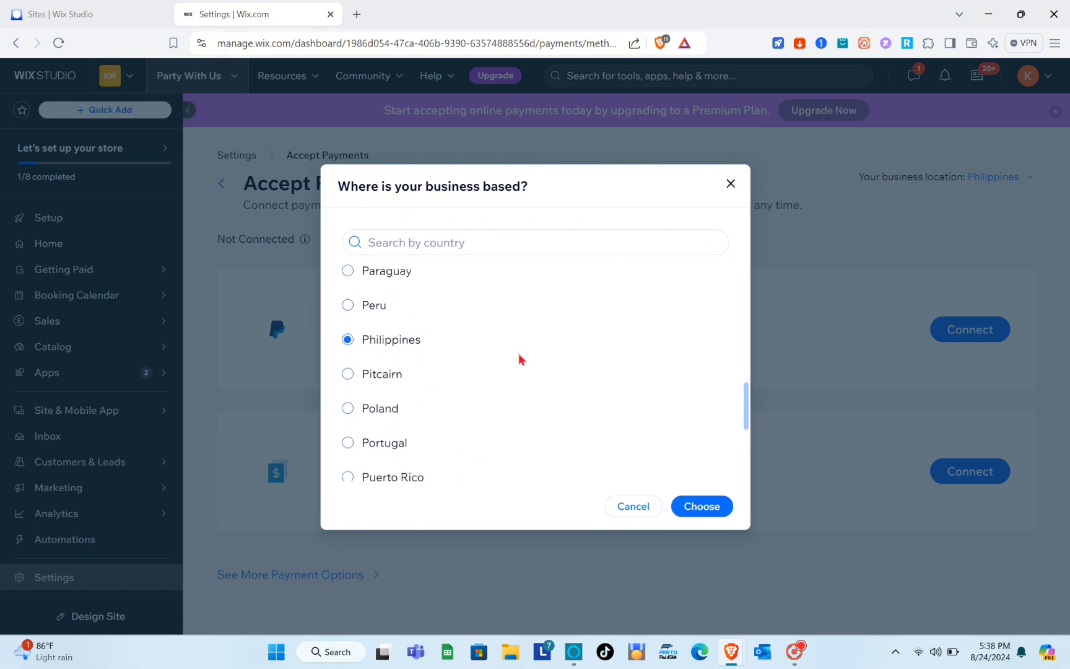
{"action": "scroll", "coordinate": [519, 359], "scroll_direction": "up", "scroll_amount": 10}
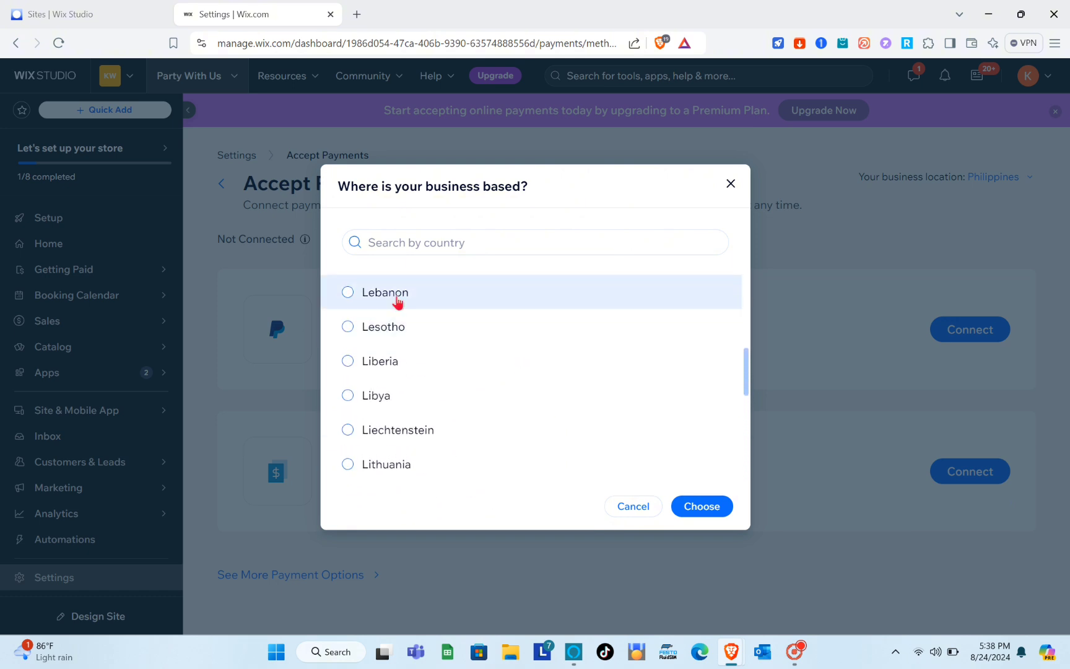
{"action": "left_click", "coordinate": [432, 240]}
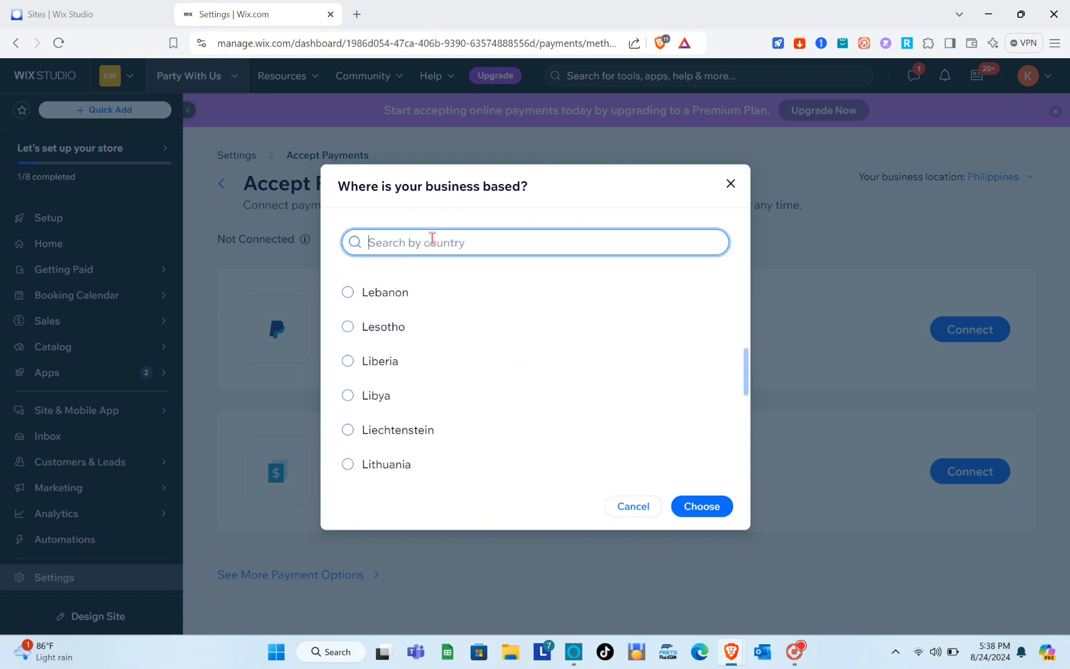
{"action": "type", "text": "united"}
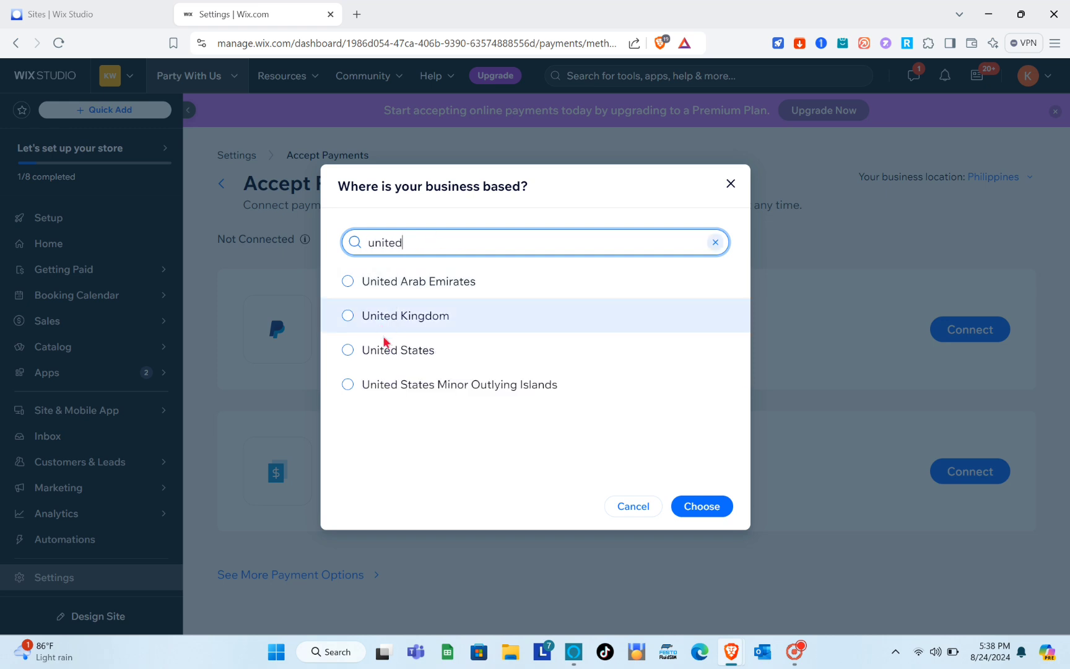
{"action": "left_click", "coordinate": [422, 350]}
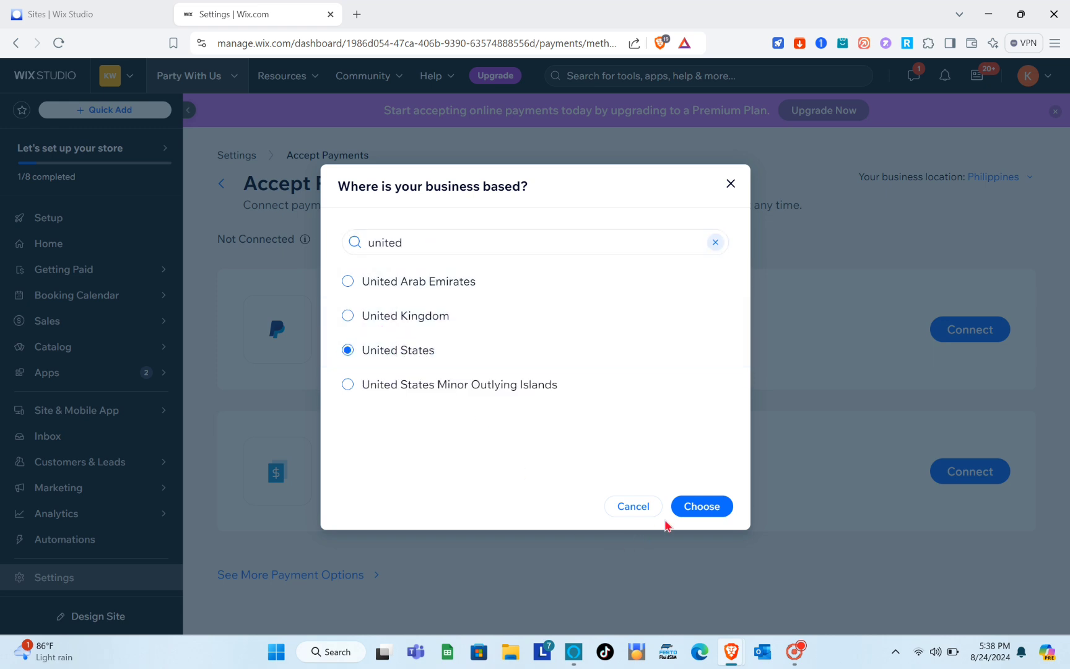
{"action": "left_click", "coordinate": [700, 508]}
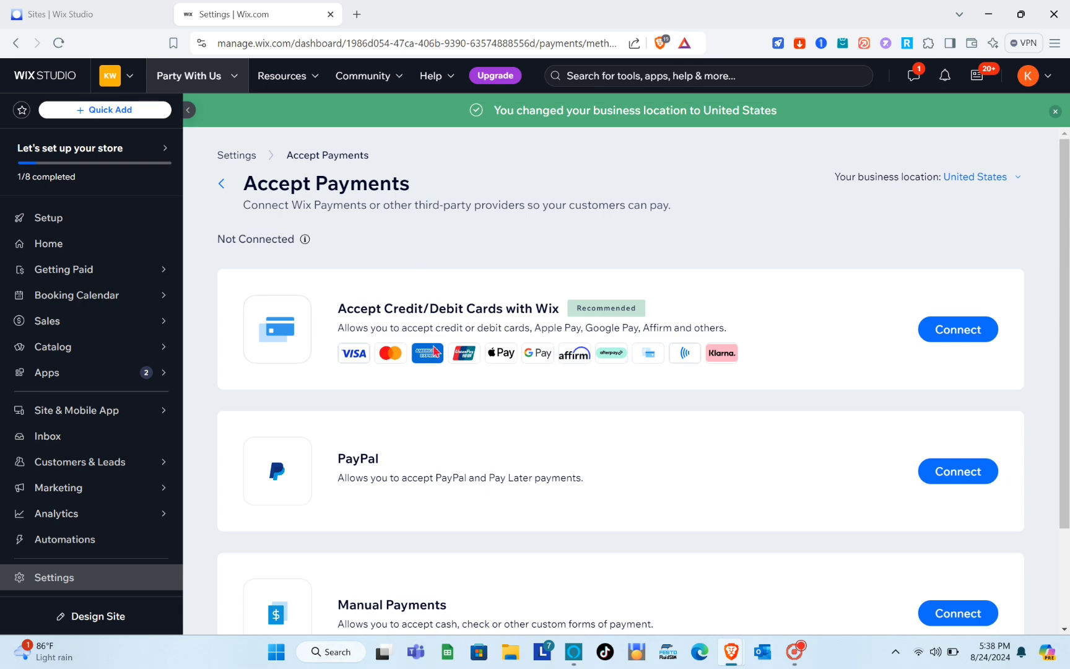
Begin connecting Accept Credit/Debit Cards with Wix on the Accept Payments page
{"action": "scroll", "coordinate": [512, 423], "scroll_direction": "down", "scroll_amount": 2}
{"action": "scroll", "coordinate": [512, 424], "scroll_direction": "up", "scroll_amount": 2}
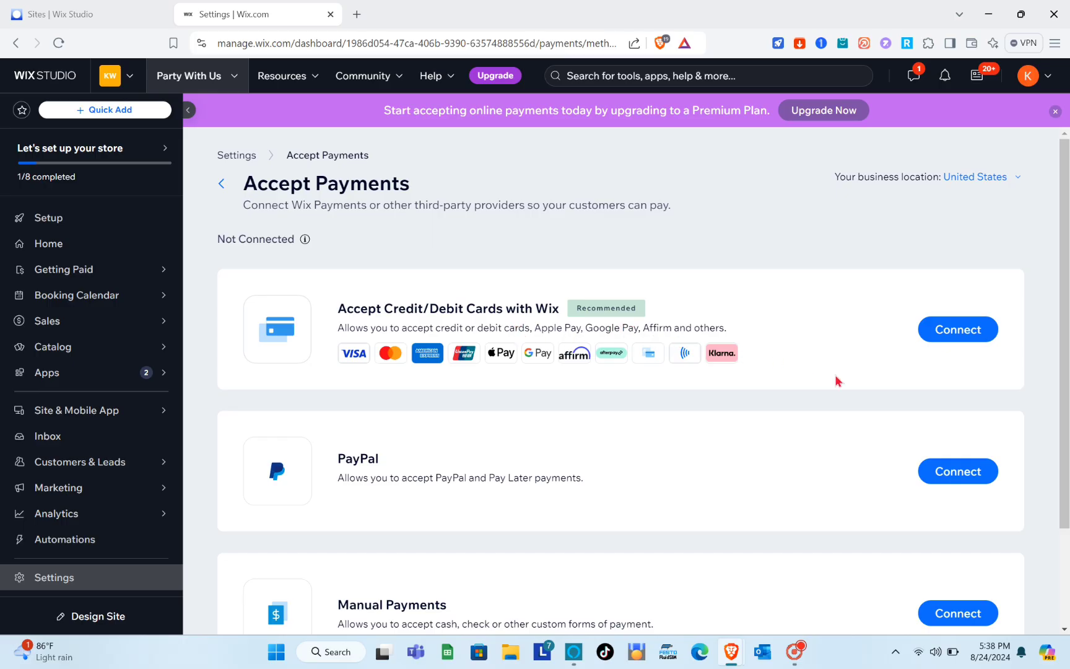
{"action": "left_click", "coordinate": [958, 330]}
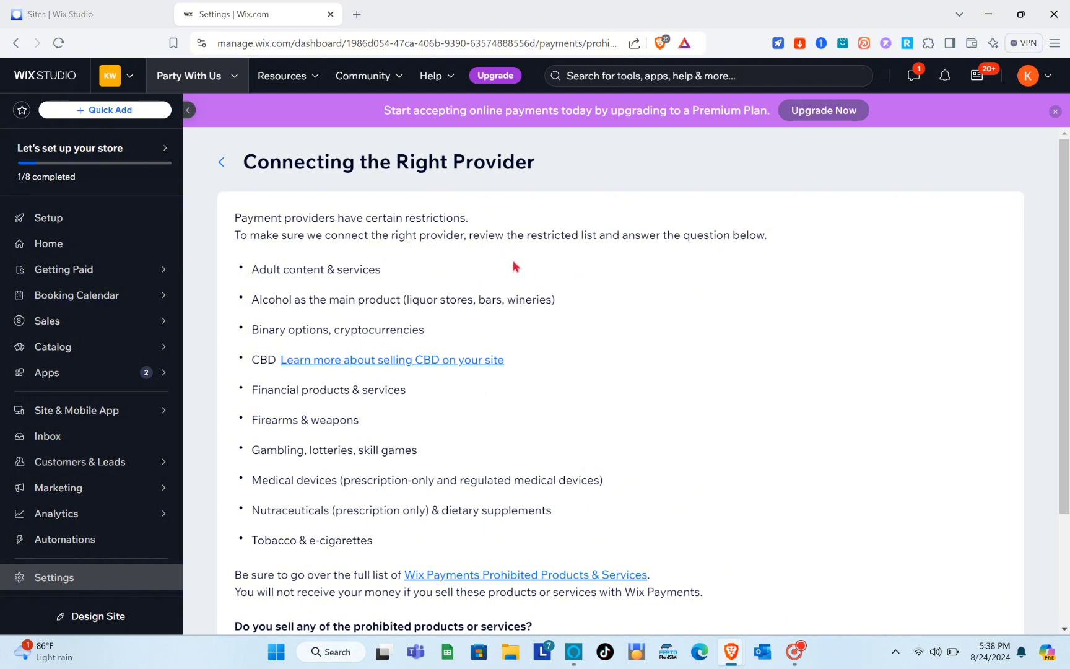
Answer 'No, I DO NOT' to selling prohibited products and accept the terms
{"action": "scroll", "coordinate": [514, 254], "scroll_direction": "down", "scroll_amount": 2}
{"action": "scroll", "coordinate": [297, 215], "scroll_direction": "up", "scroll_amount": 2}
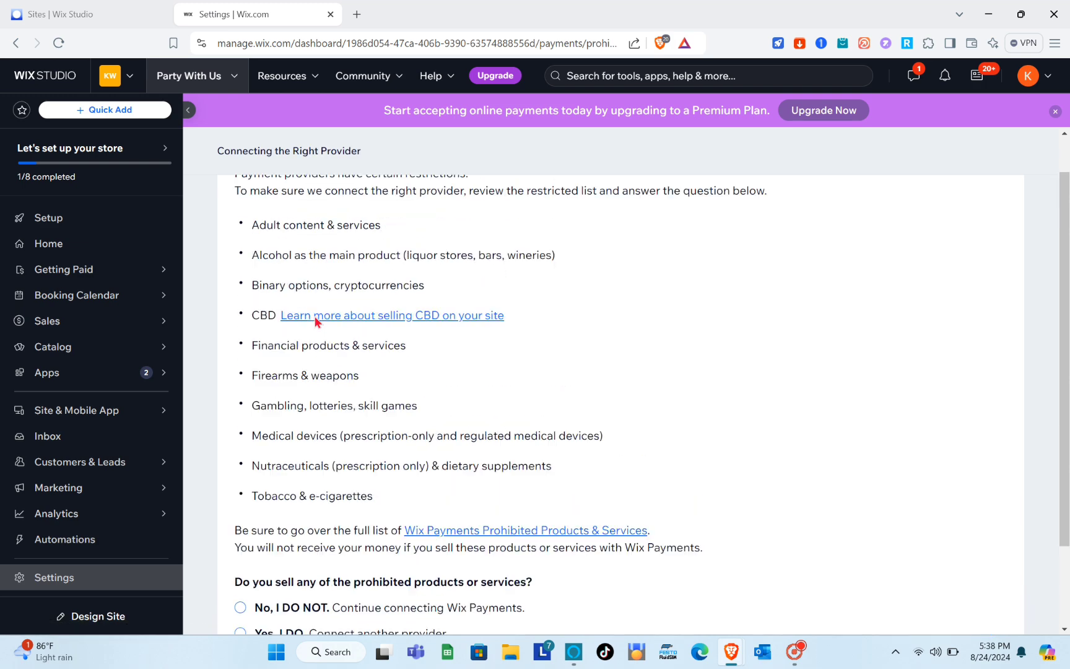
{"action": "scroll", "coordinate": [345, 349], "scroll_direction": "down", "scroll_amount": 1}
{"action": "scroll", "coordinate": [345, 349], "scroll_direction": "down", "scroll_amount": 2}
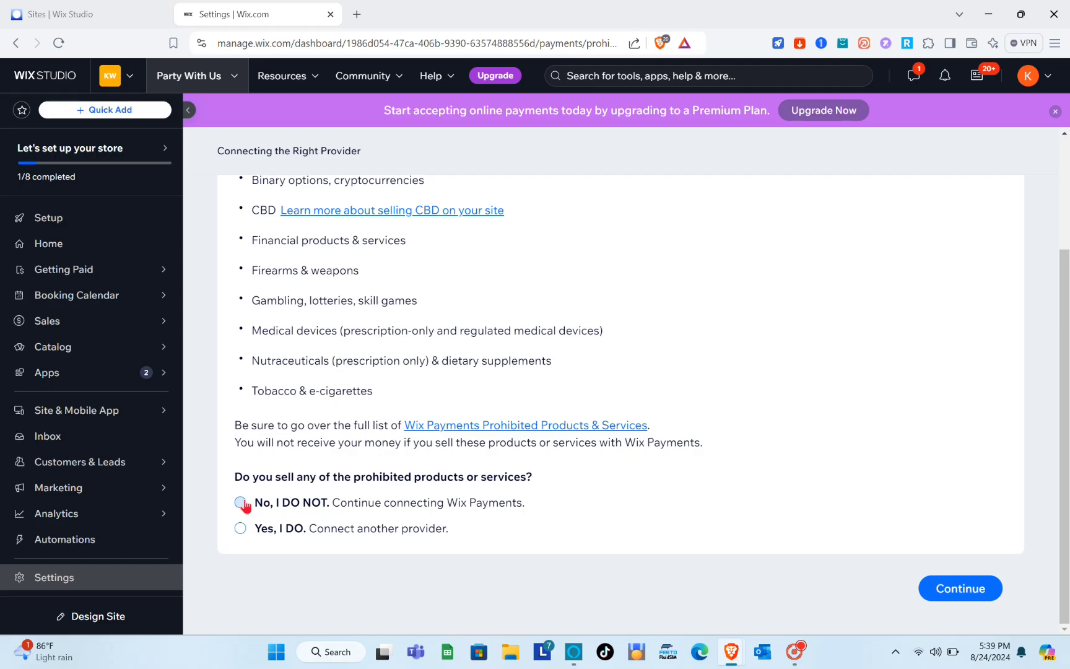
{"action": "left_click", "coordinate": [158, 393]}
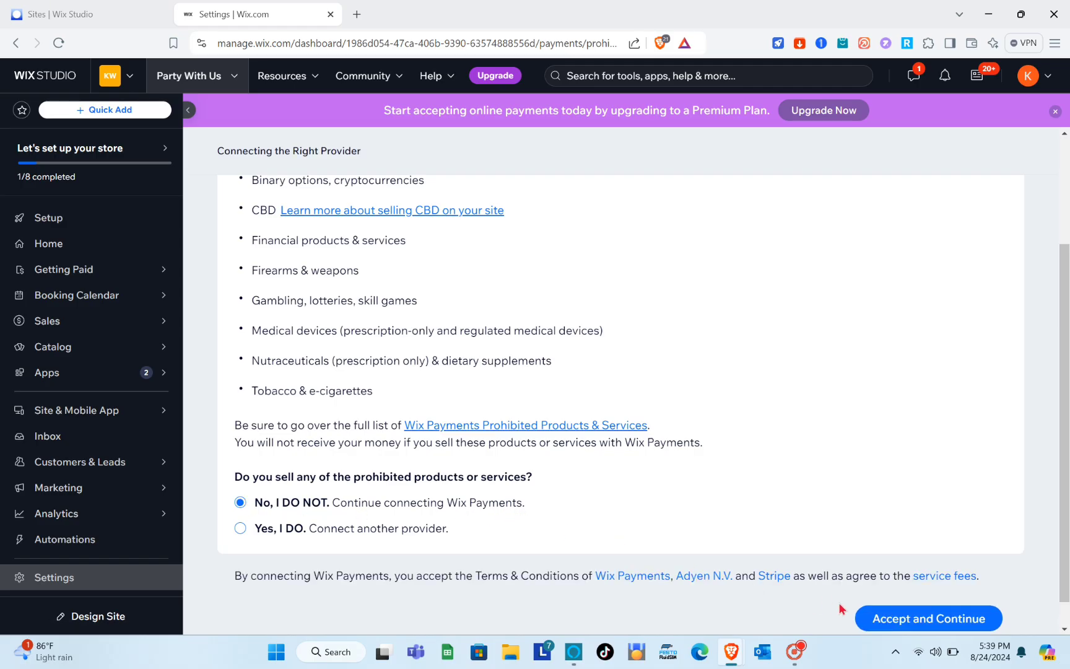
{"action": "left_click", "coordinate": [918, 620]}
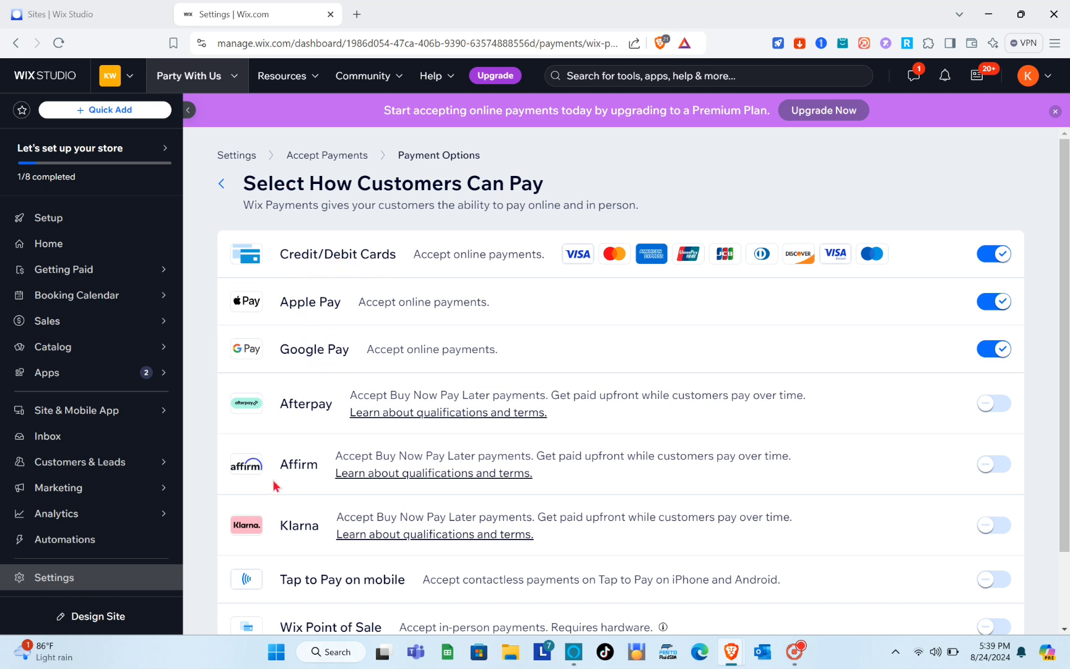
Turn off Apple Pay, leave Affirm off, and continue with cards and Google Pay enabled
{"action": "scroll", "coordinate": [278, 483], "scroll_direction": "down", "scroll_amount": 2}
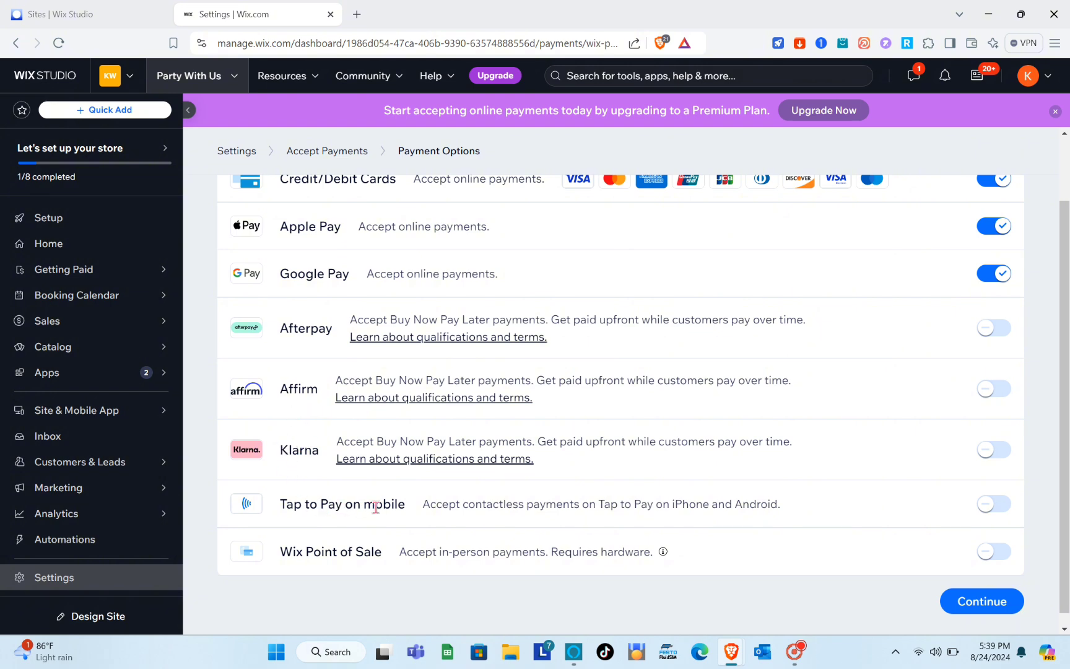
{"action": "scroll", "coordinate": [311, 579], "scroll_direction": "up", "scroll_amount": 1}
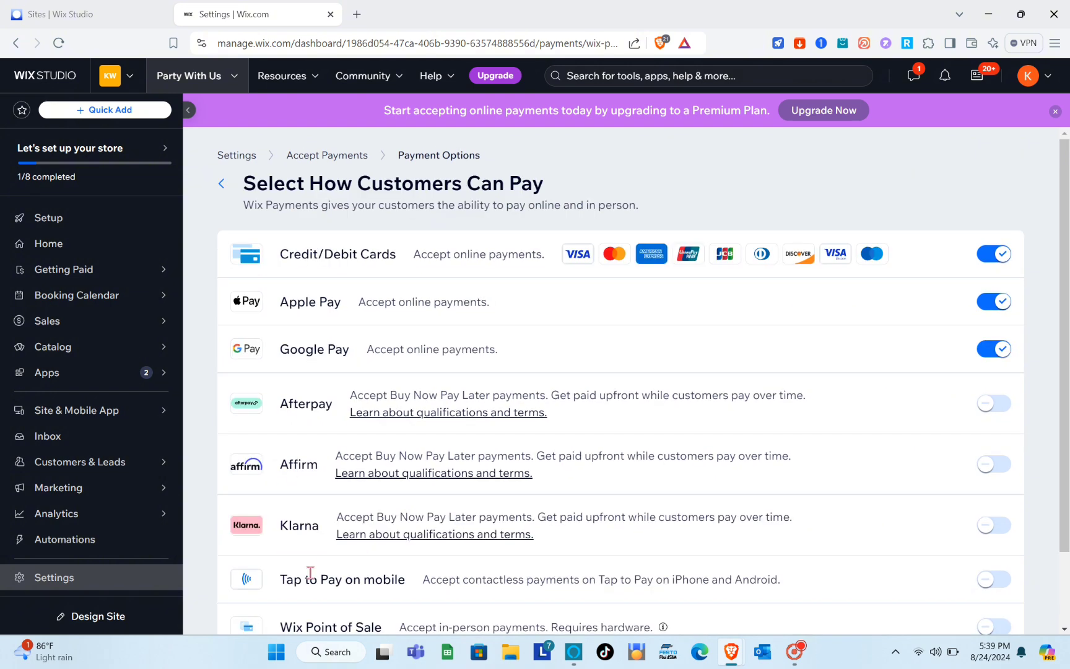
{"action": "scroll", "coordinate": [840, 342], "scroll_direction": "down", "scroll_amount": 1}
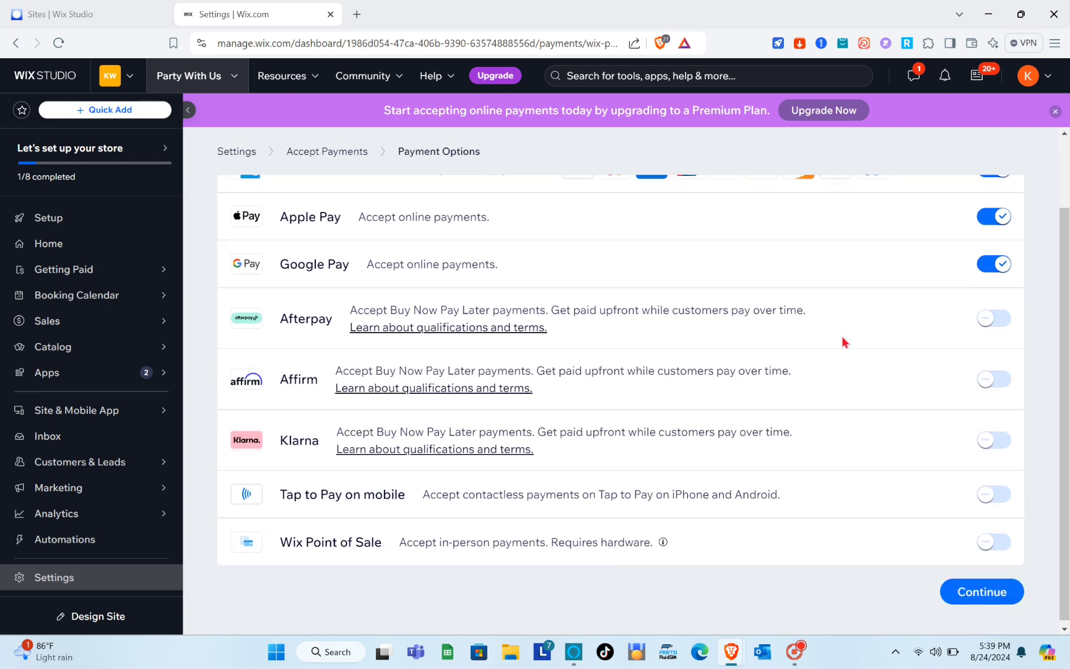
{"action": "scroll", "coordinate": [954, 303], "scroll_direction": "up", "scroll_amount": 2}
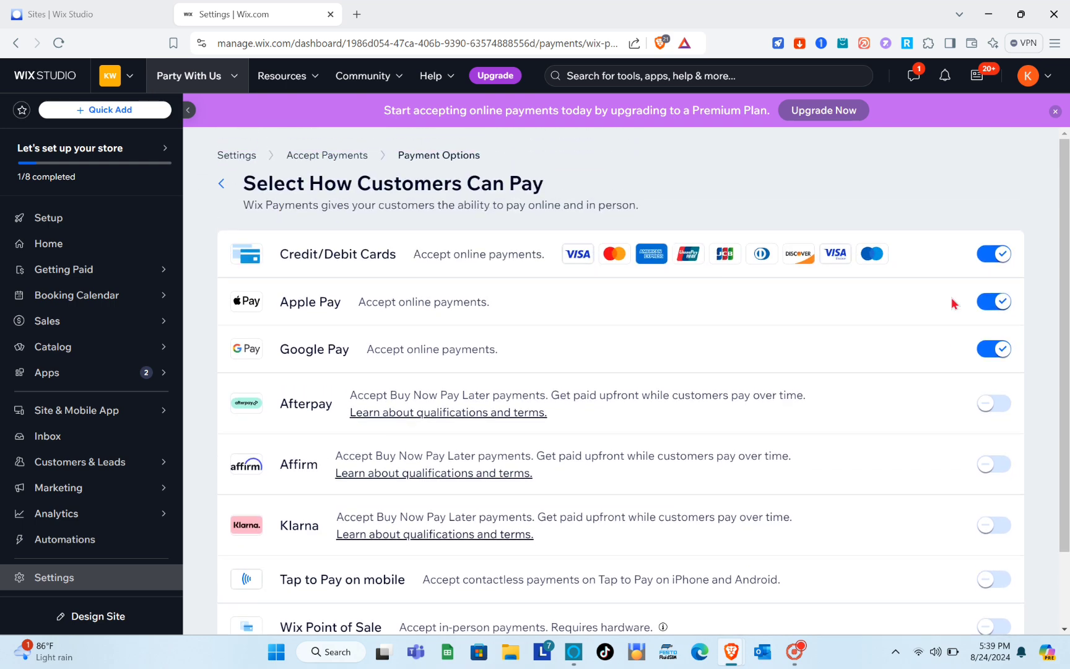
{"action": "left_click", "coordinate": [1003, 309]}
{"action": "left_click", "coordinate": [1002, 464]}
{"action": "left_click", "coordinate": [1002, 464]}
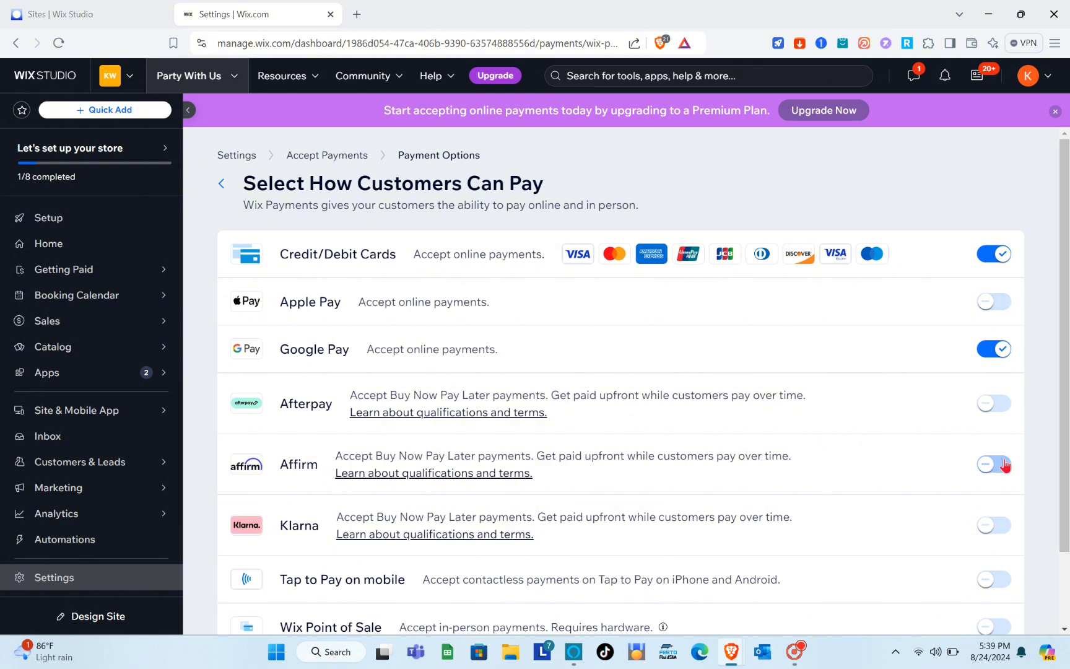
{"action": "scroll", "coordinate": [784, 282], "scroll_direction": "down", "scroll_amount": 2}
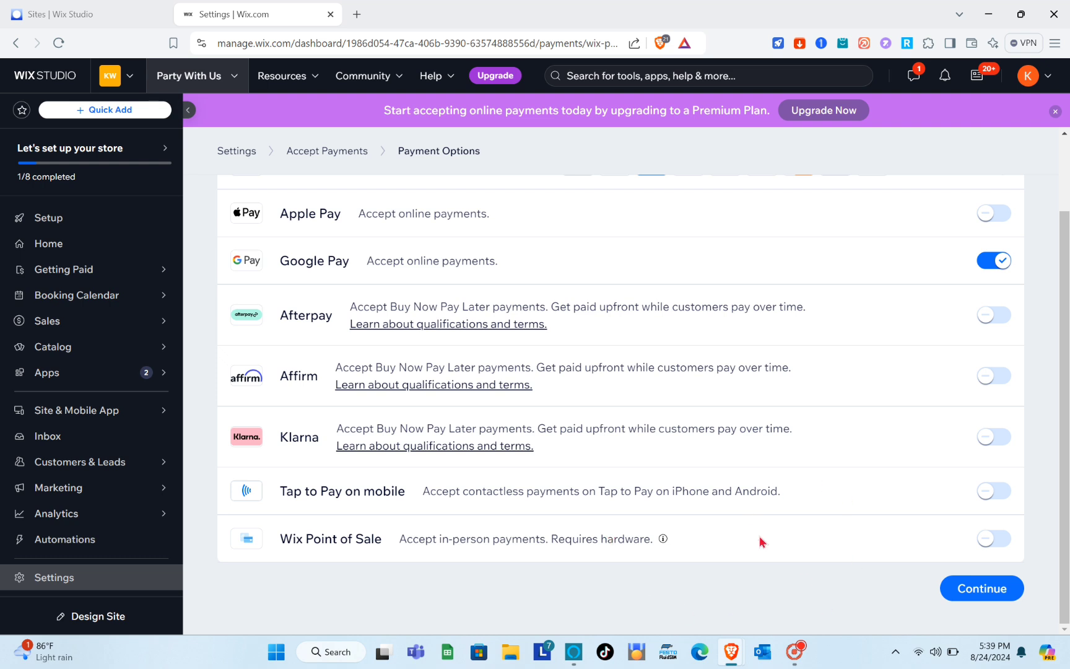
{"action": "left_click", "coordinate": [997, 588]}
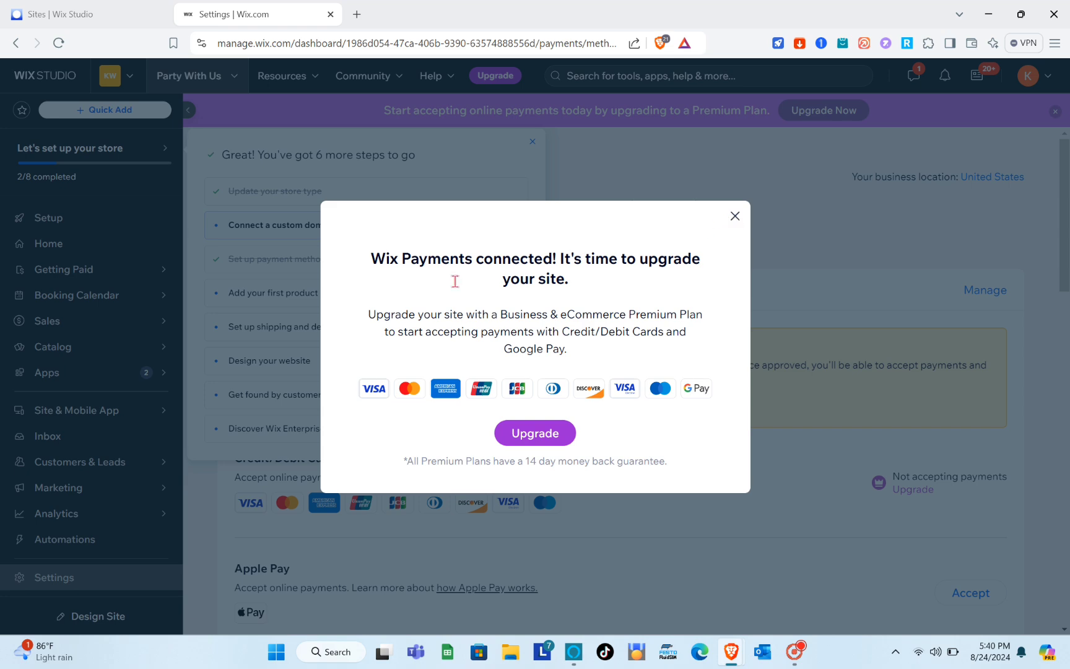
Close the upgrade modal to get back to Accept Payments with Wix Payments connected
{"action": "left_click", "coordinate": [733, 217]}
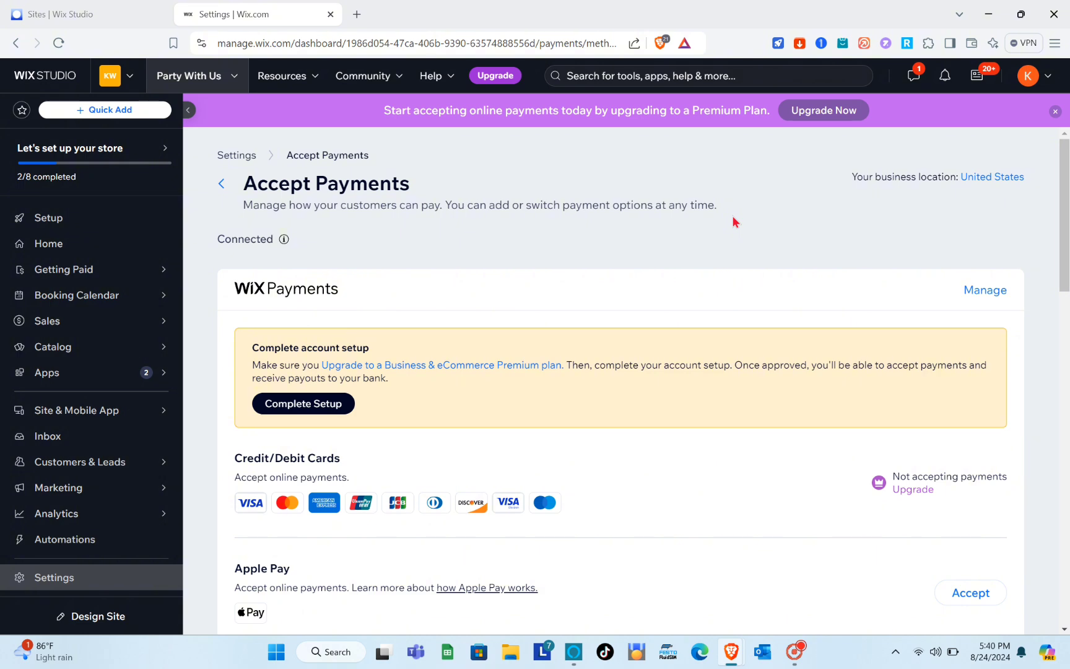
{"action": "mouse_move", "coordinate": [132, 350]}
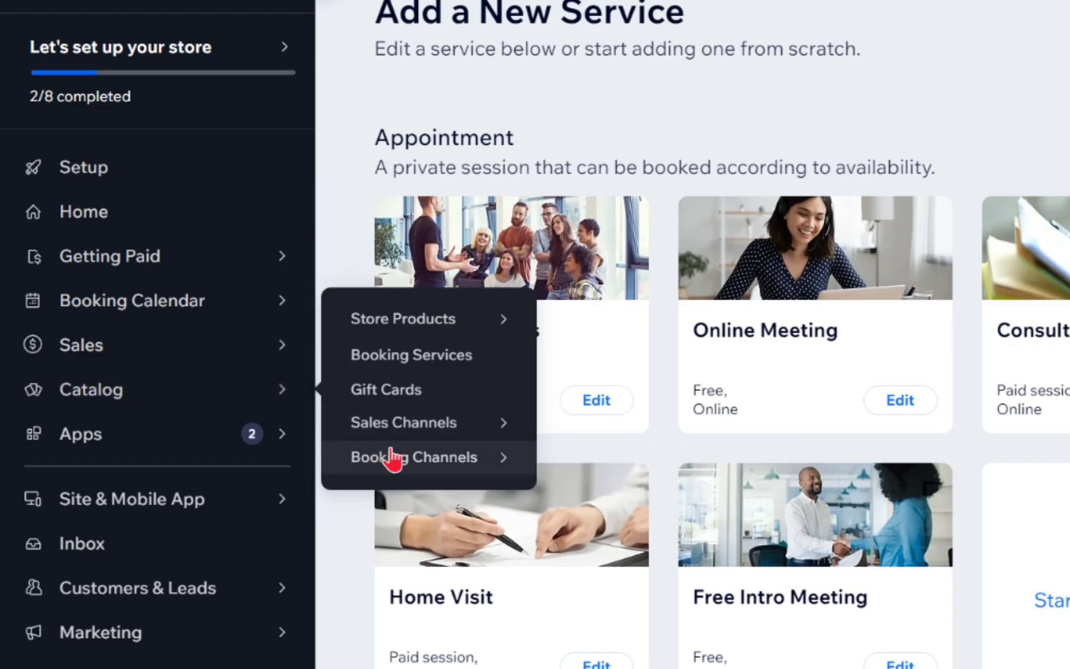
{"action": "mouse_move", "coordinate": [442, 470]}
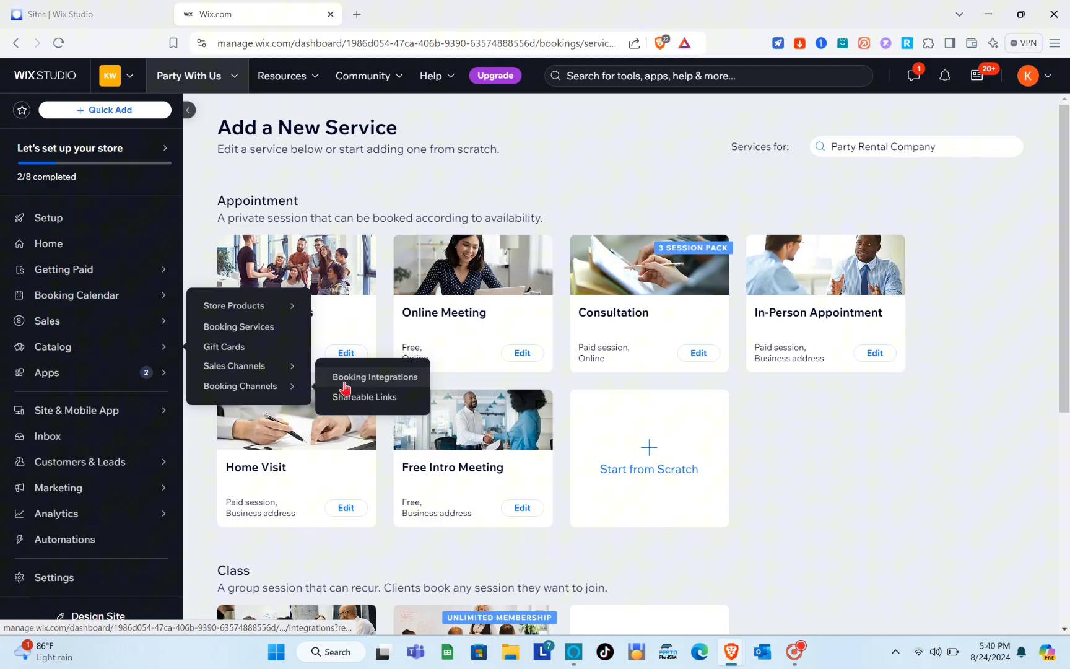
Go to Catalog > Booking Channels > Booking Integrations to see the Facebook, Instagram and Google channels
{"action": "left_click", "coordinate": [344, 382]}
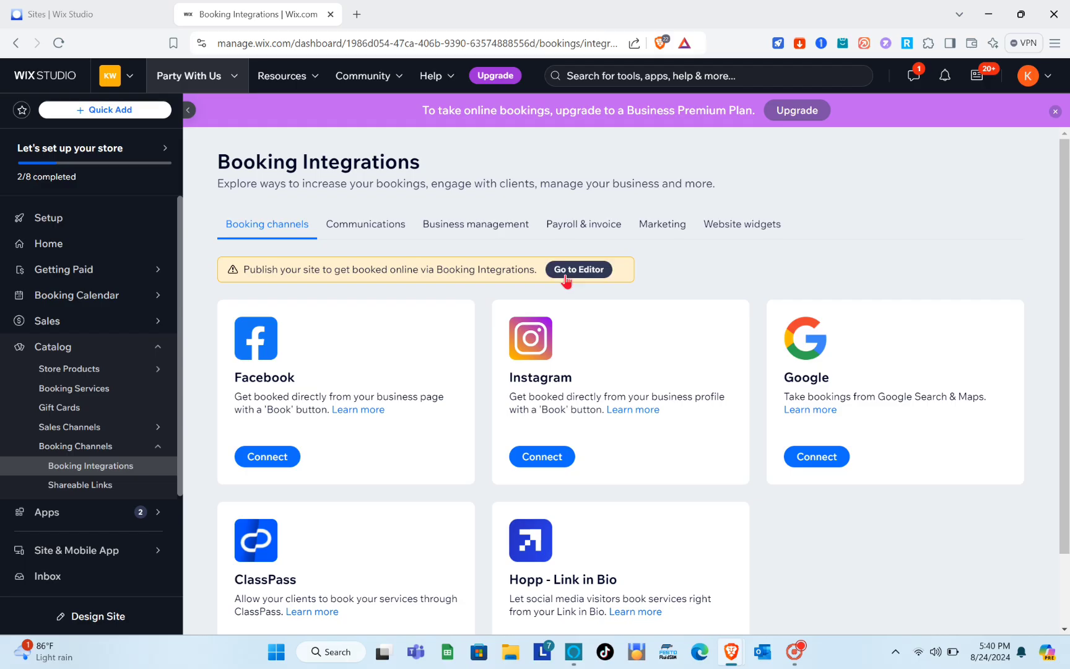
Open the site editor and choose to start from a customizable template
{"action": "left_click", "coordinate": [592, 222]}
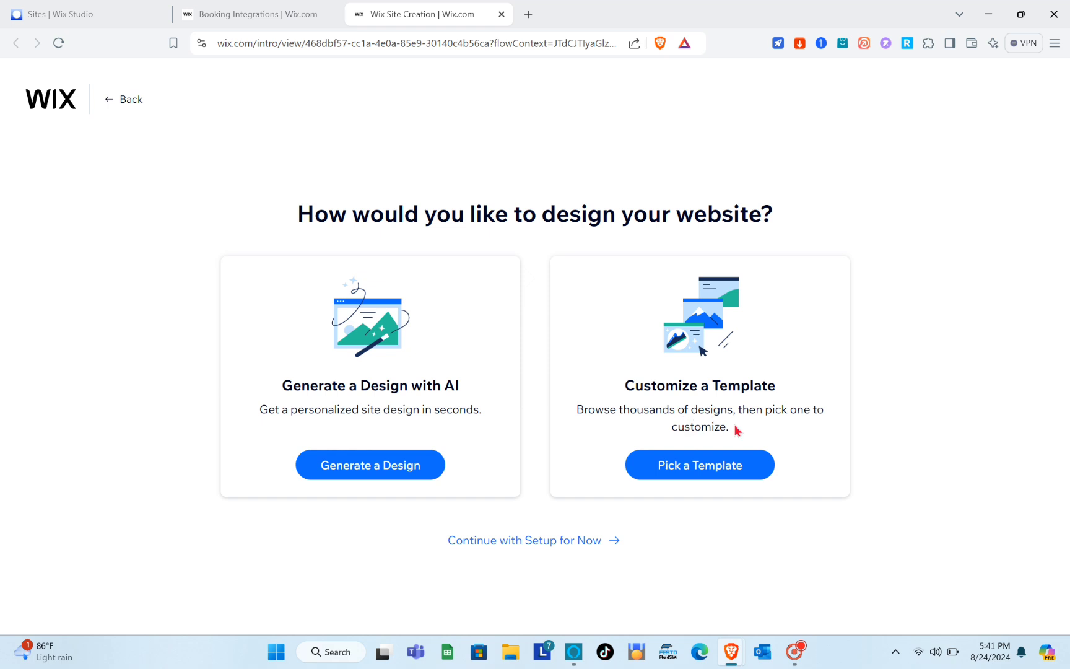
{"action": "left_click", "coordinate": [708, 471]}
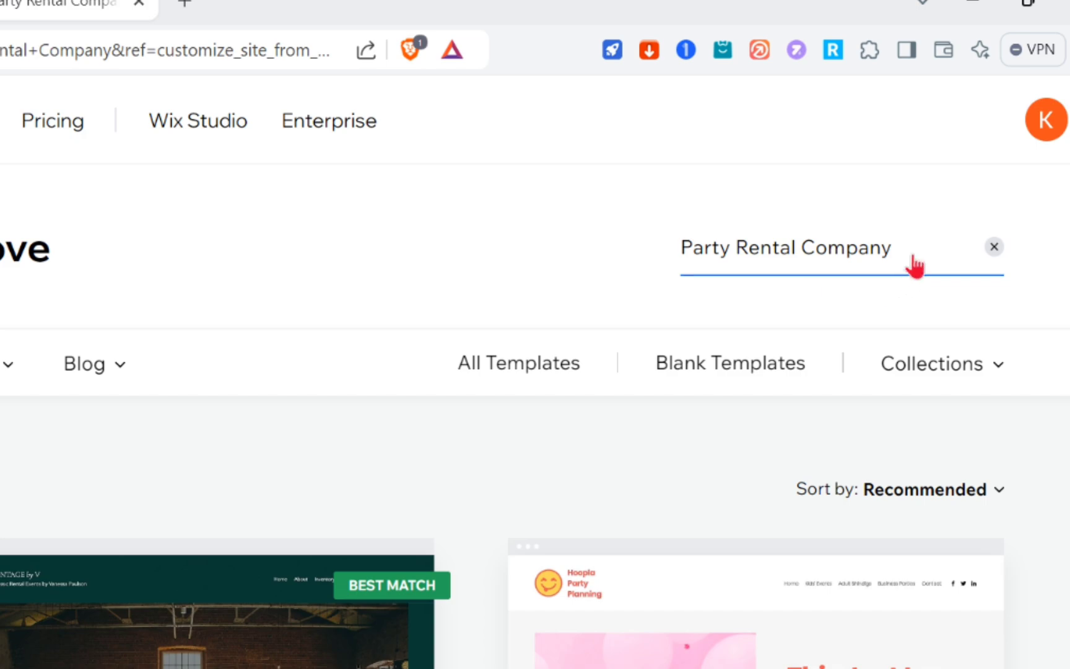
Browse the Party Rental Company template results and open the Party Store template for editing
{"action": "left_click", "coordinate": [914, 260]}
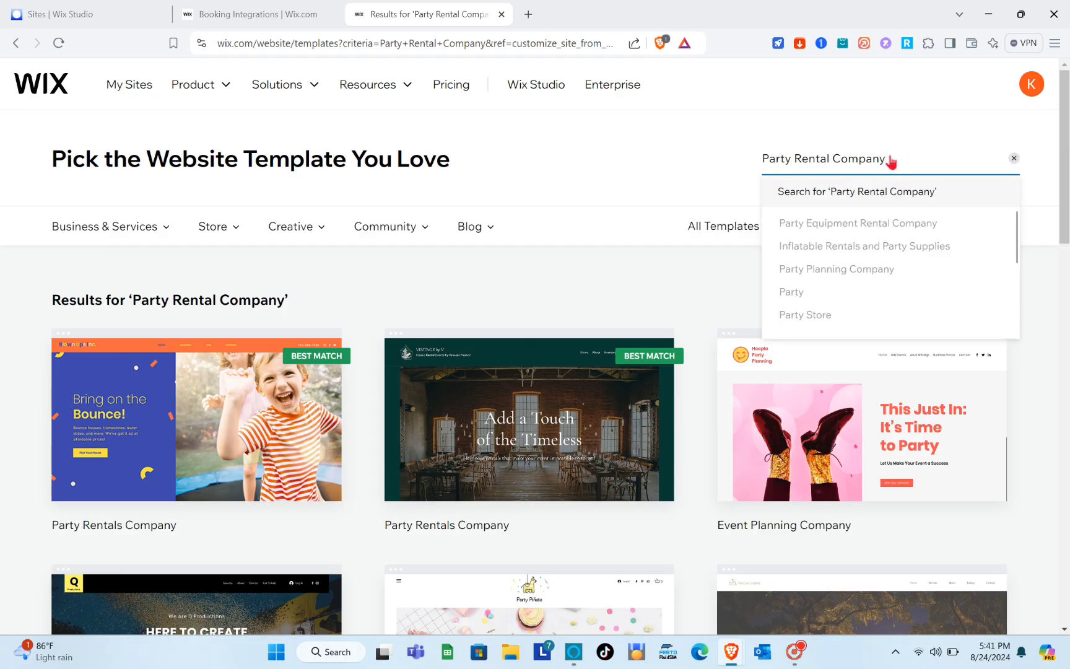
{"action": "left_click", "coordinate": [681, 135]}
{"action": "scroll", "coordinate": [327, 519], "scroll_direction": "down", "scroll_amount": 6}
{"action": "scroll", "coordinate": [327, 518], "scroll_direction": "down", "scroll_amount": 9}
{"action": "scroll", "coordinate": [324, 513], "scroll_direction": "up", "scroll_amount": 5}
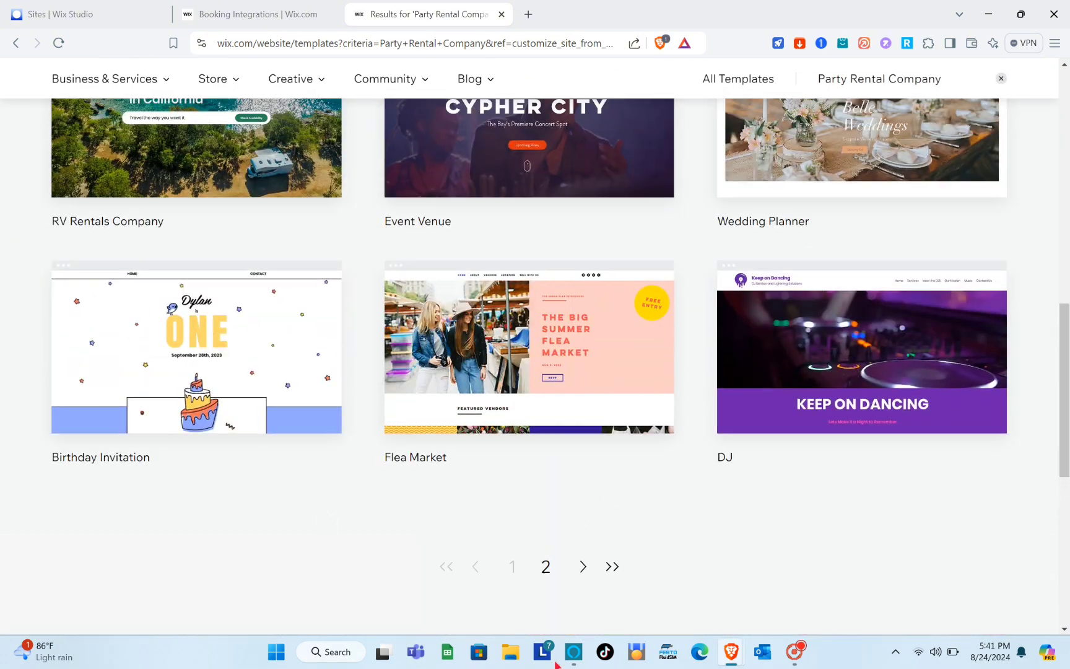
{"action": "scroll", "coordinate": [532, 471], "scroll_direction": "up", "scroll_amount": 8}
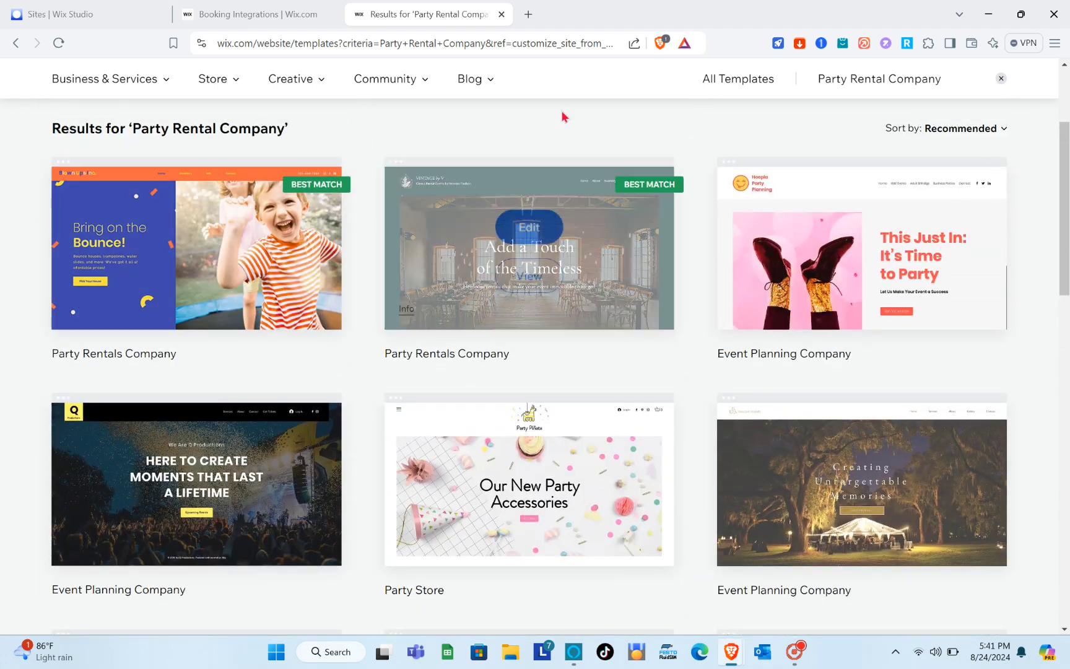
{"action": "scroll", "coordinate": [501, 359], "scroll_direction": "down", "scroll_amount": 10}
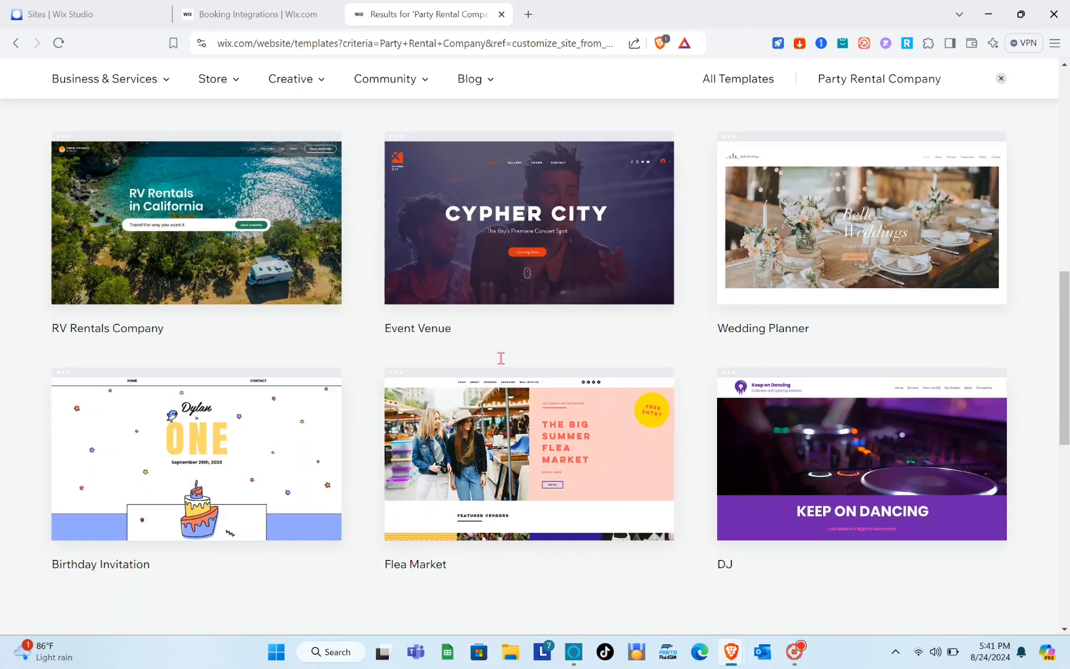
{"action": "scroll", "coordinate": [608, 239], "scroll_direction": "up", "scroll_amount": 4}
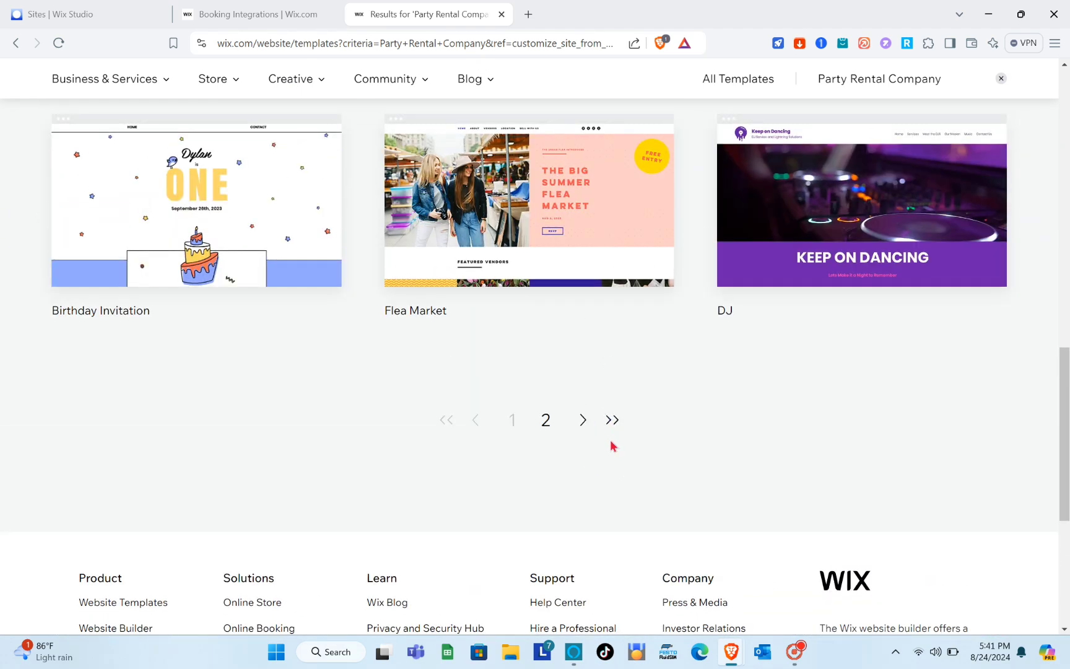
{"action": "scroll", "coordinate": [622, 403], "scroll_direction": "up", "scroll_amount": 10}
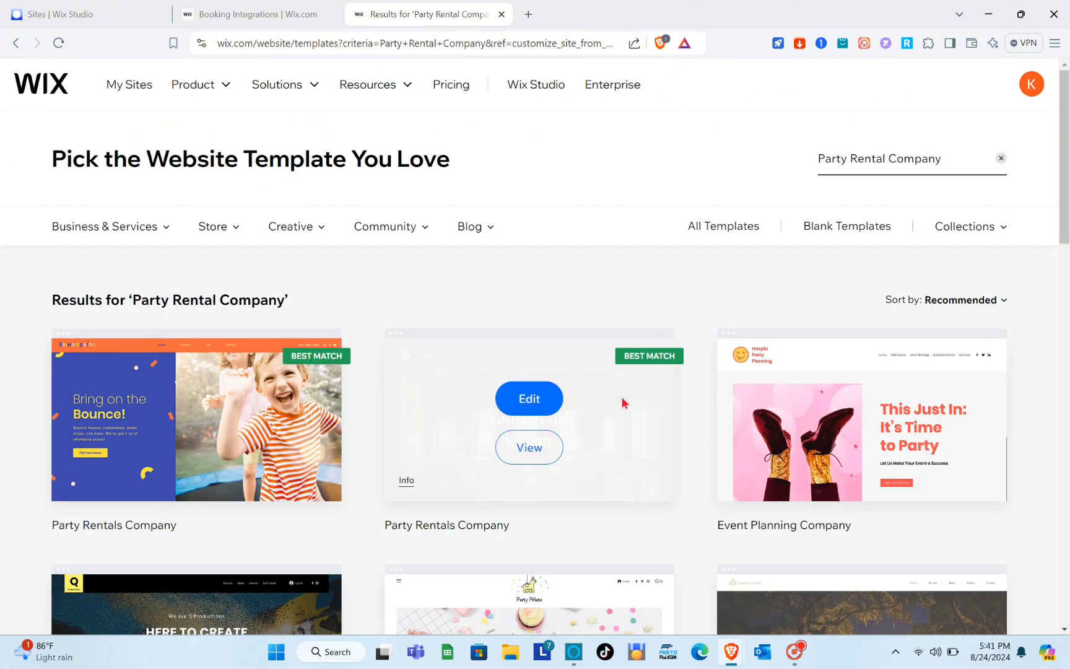
{"action": "scroll", "coordinate": [622, 403], "scroll_direction": "down", "scroll_amount": 3}
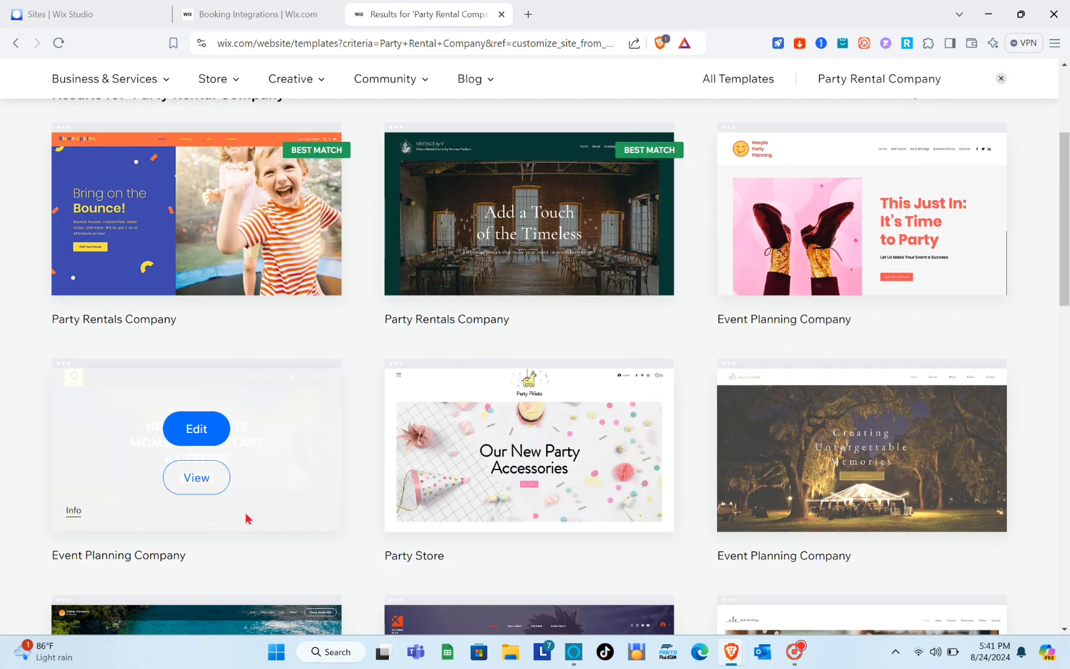
{"action": "scroll", "coordinate": [372, 508], "scroll_direction": "down", "scroll_amount": 3}
{"action": "scroll", "coordinate": [374, 489], "scroll_direction": "up", "scroll_amount": 3}
{"action": "mouse_move", "coordinate": [568, 456]}
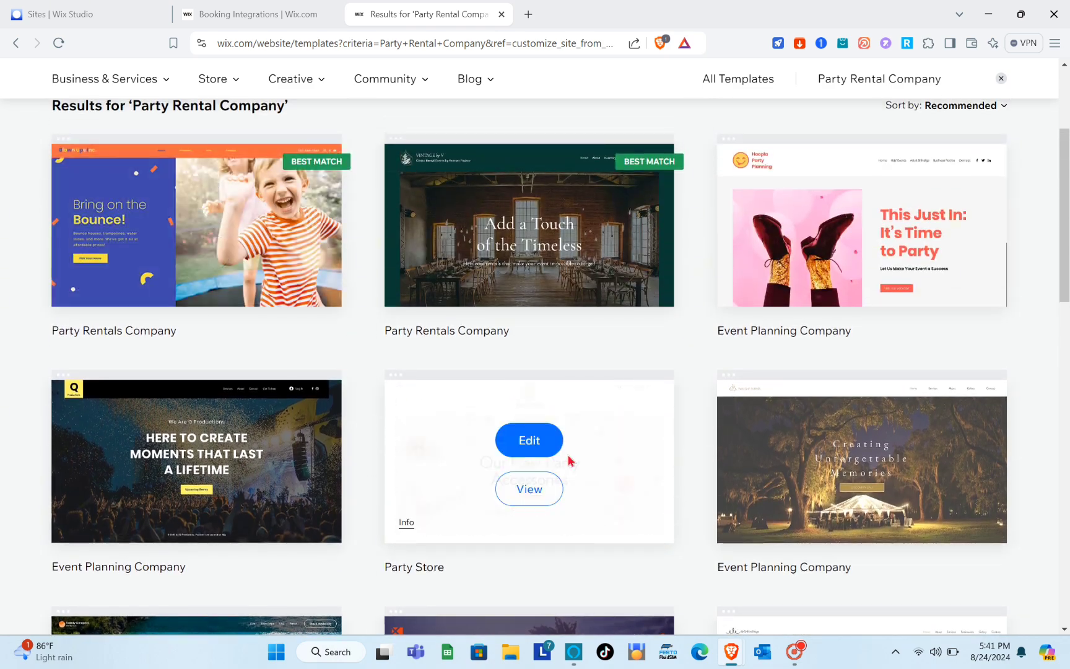
{"action": "left_click", "coordinate": [533, 443]}
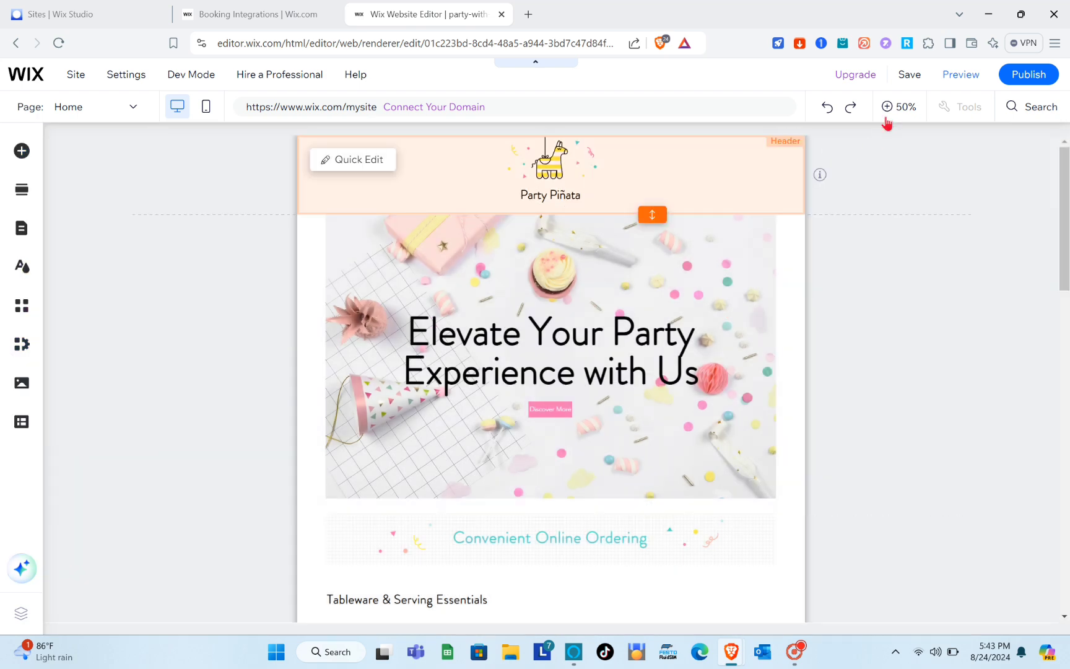
Zoom the canvas to 100% and scroll the Party Piñata Home page to its hero section
{"action": "left_click", "coordinate": [886, 115]}
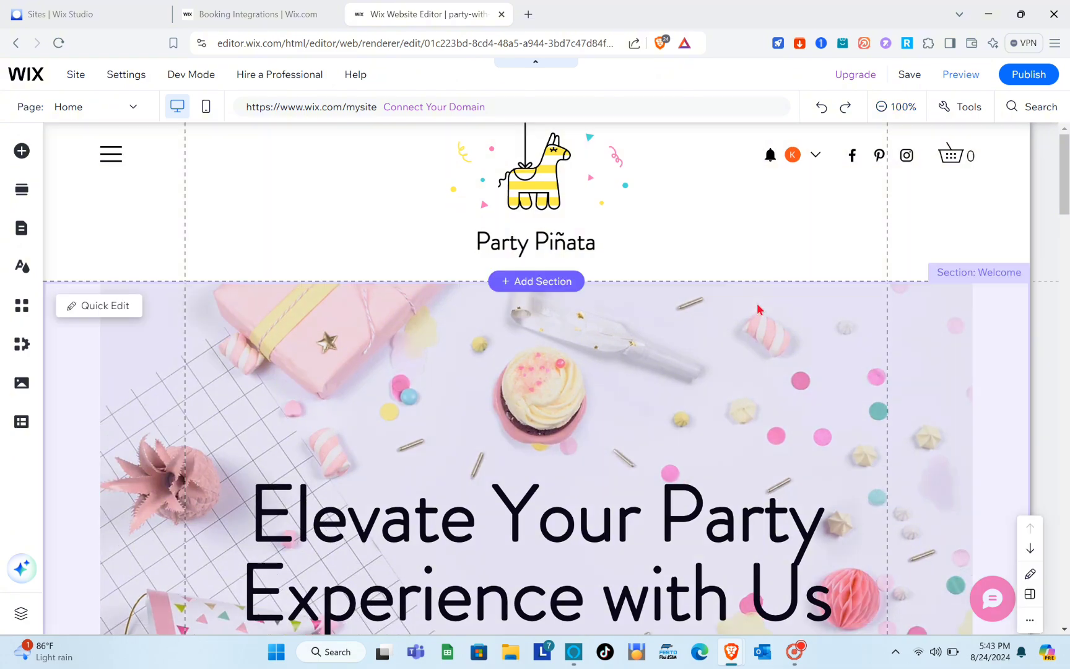
{"action": "scroll", "coordinate": [757, 308], "scroll_direction": "down", "scroll_amount": 15}
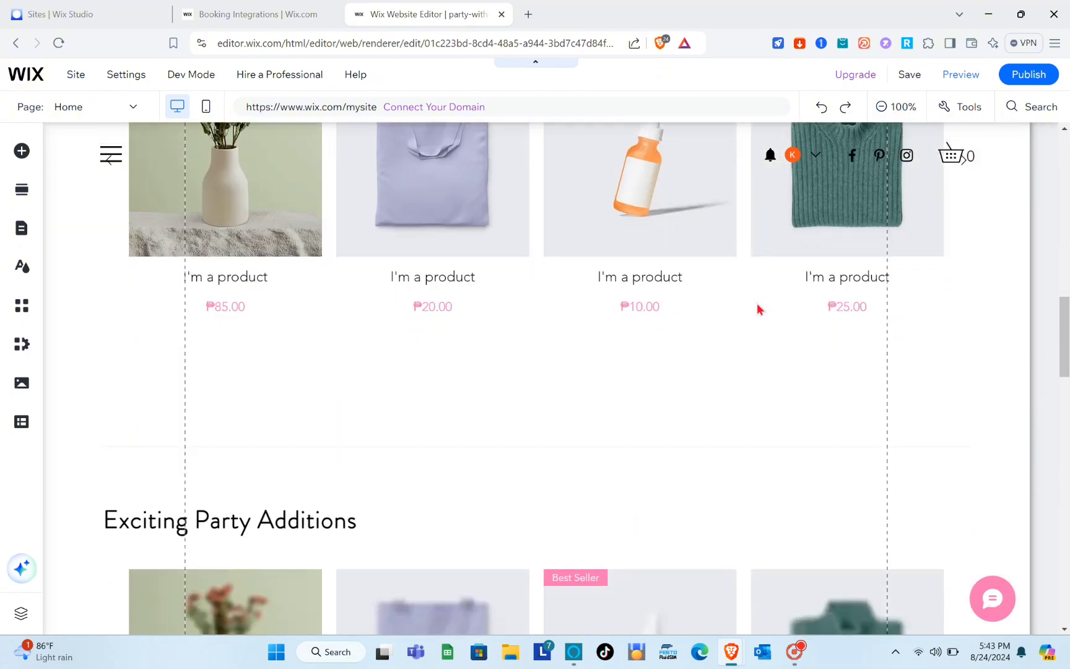
{"action": "scroll", "coordinate": [756, 308], "scroll_direction": "up", "scroll_amount": 15}
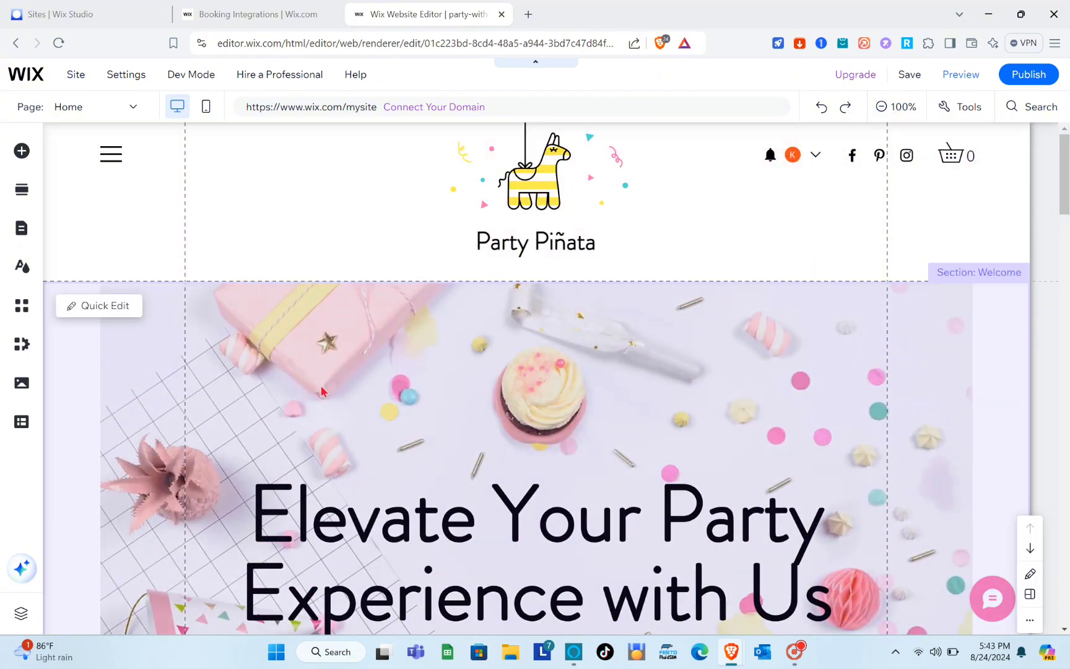
{"action": "scroll", "coordinate": [321, 391], "scroll_direction": "down", "scroll_amount": 20}
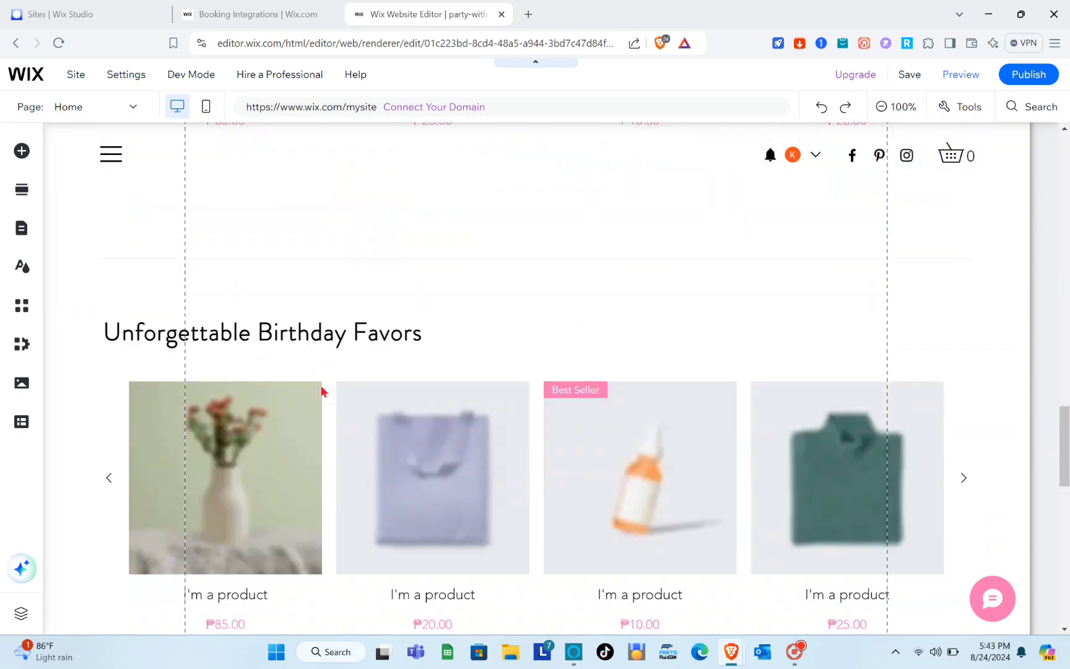
{"action": "scroll", "coordinate": [321, 391], "scroll_direction": "up", "scroll_amount": 20}
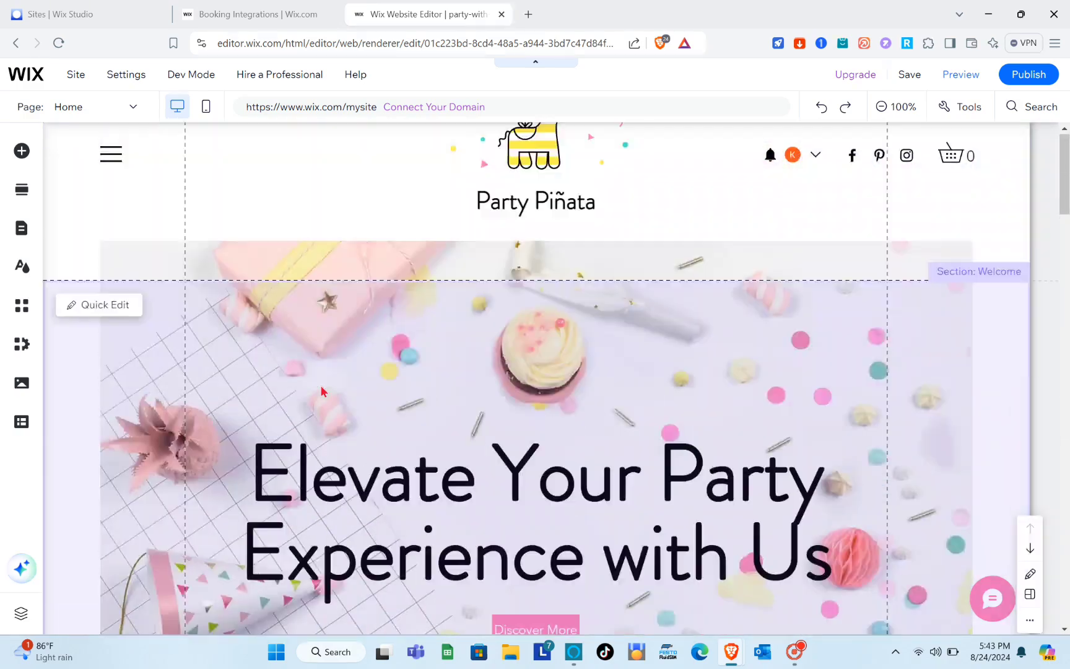
{"action": "scroll", "coordinate": [512, 424], "scroll_direction": "down", "scroll_amount": 7}
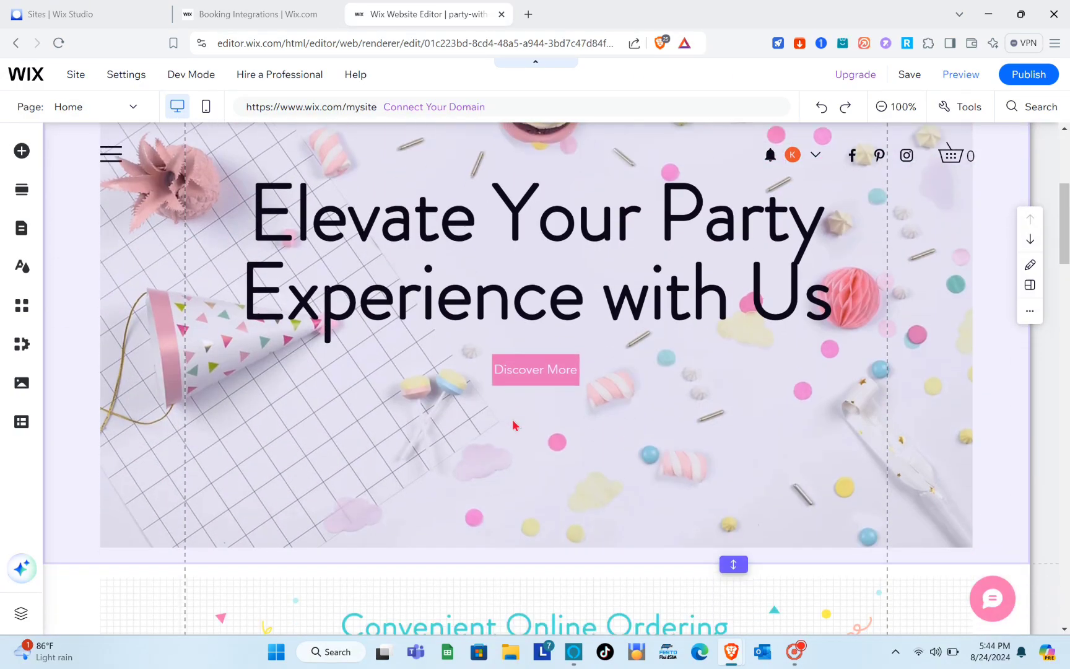
{"action": "scroll", "coordinate": [514, 424], "scroll_direction": "up", "scroll_amount": 4}
{"action": "scroll", "coordinate": [513, 424], "scroll_direction": "up", "scroll_amount": 1}
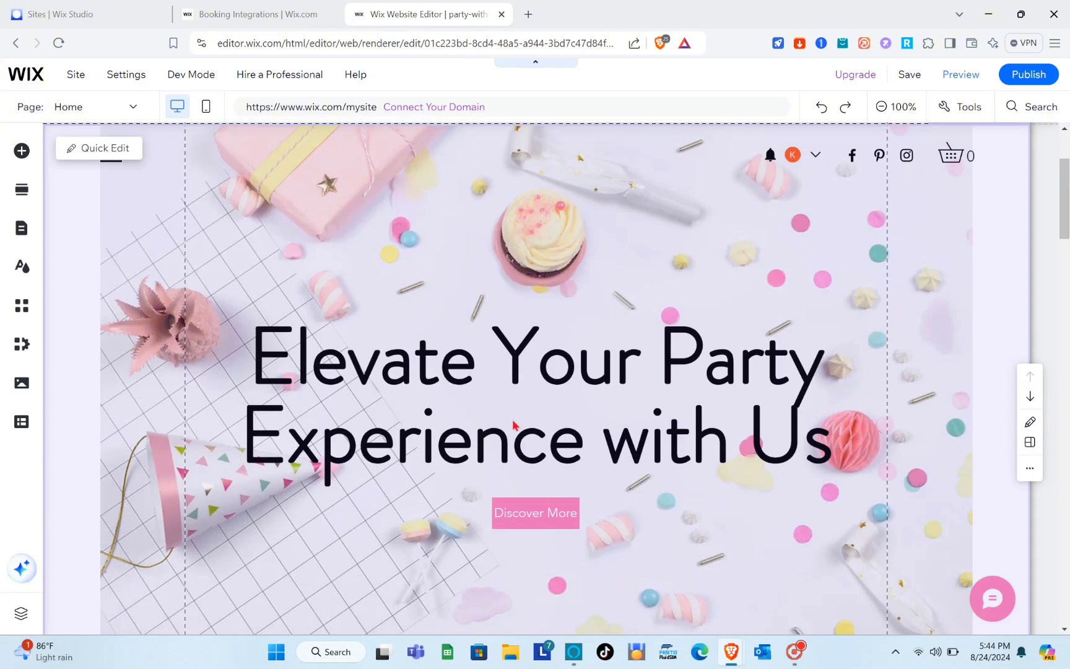
{"action": "scroll", "coordinate": [591, 461], "scroll_direction": "down", "scroll_amount": 5}
{"action": "scroll", "coordinate": [610, 464], "scroll_direction": "up", "scroll_amount": 7}
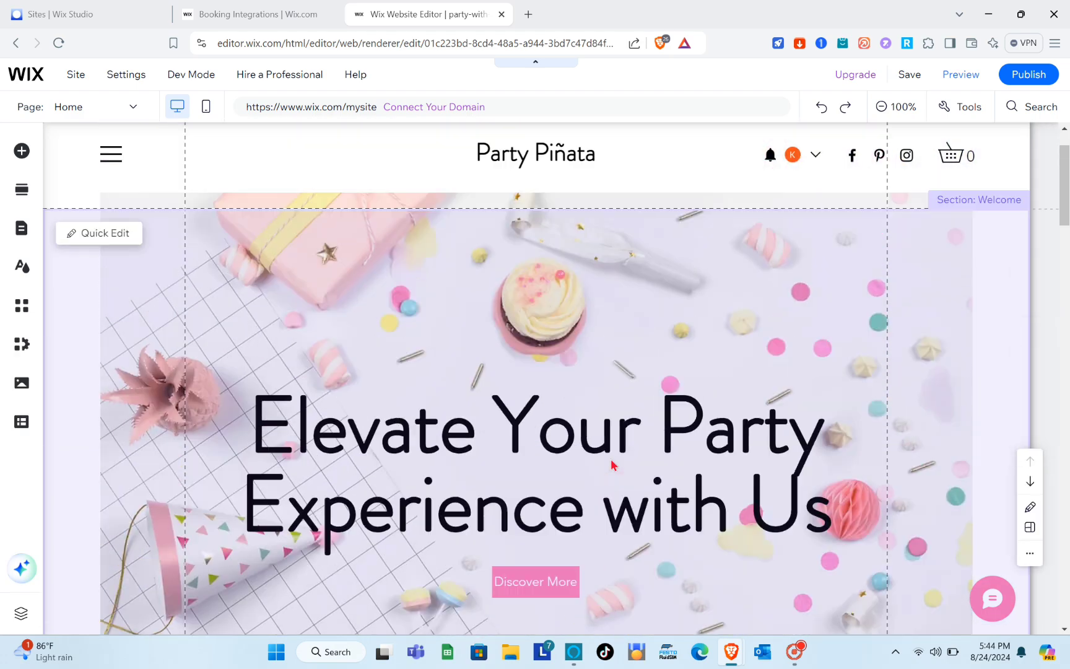
{"action": "scroll", "coordinate": [611, 464], "scroll_direction": "down", "scroll_amount": 7}
{"action": "scroll", "coordinate": [611, 464], "scroll_direction": "up", "scroll_amount": 7}
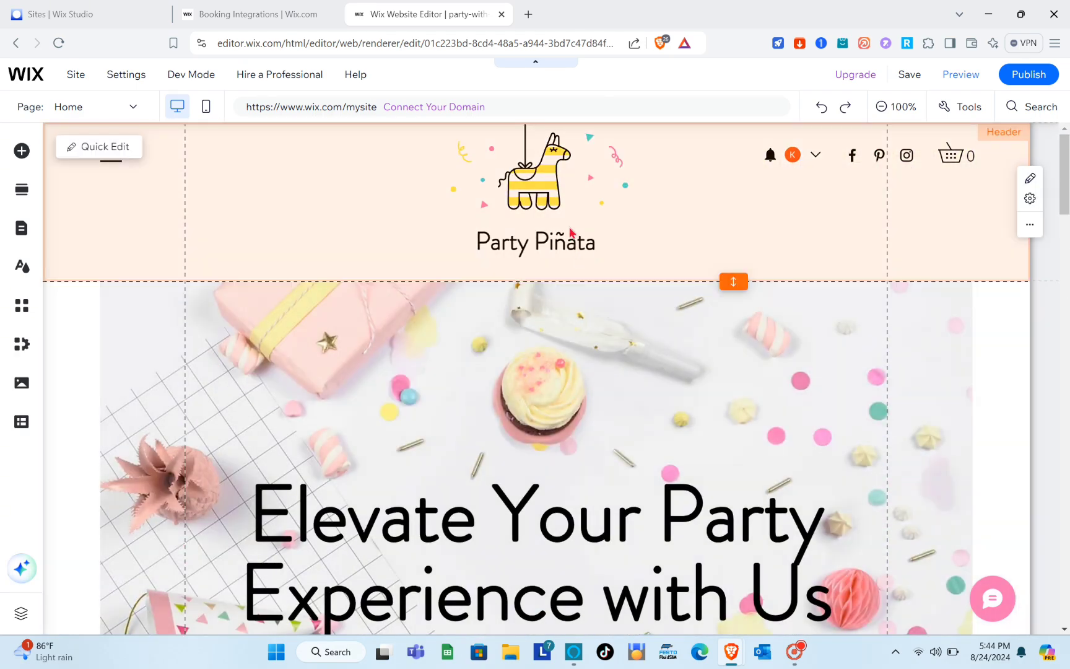
{"action": "scroll", "coordinate": [599, 389], "scroll_direction": "down", "scroll_amount": 4}
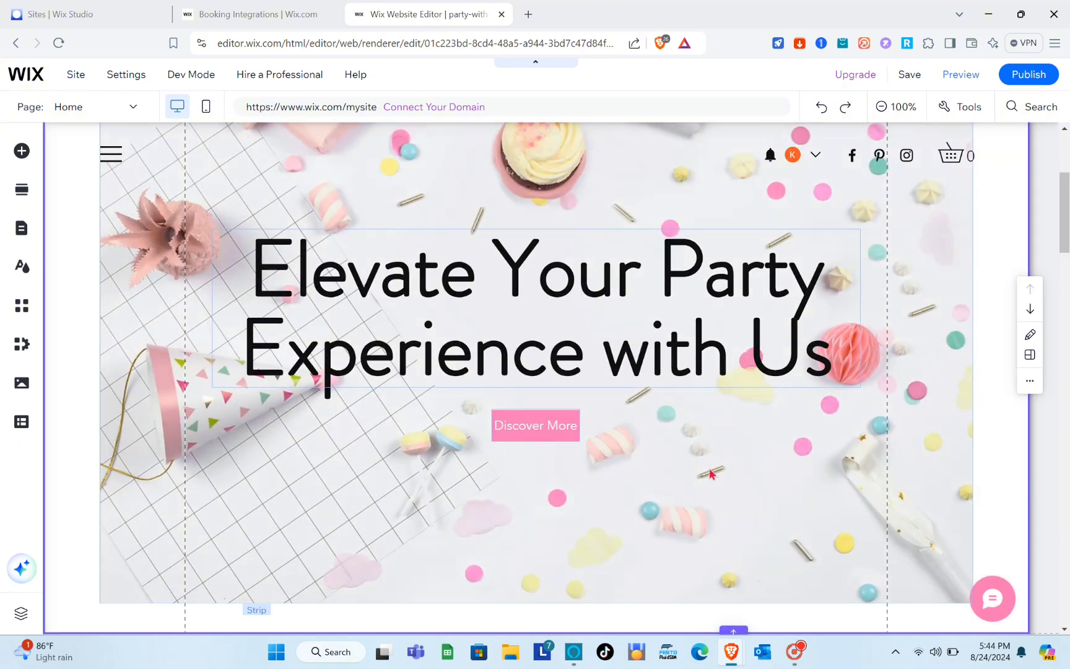
Open the hero strip's background image library and search for 'party bookings'
{"action": "left_click", "coordinate": [709, 469]}
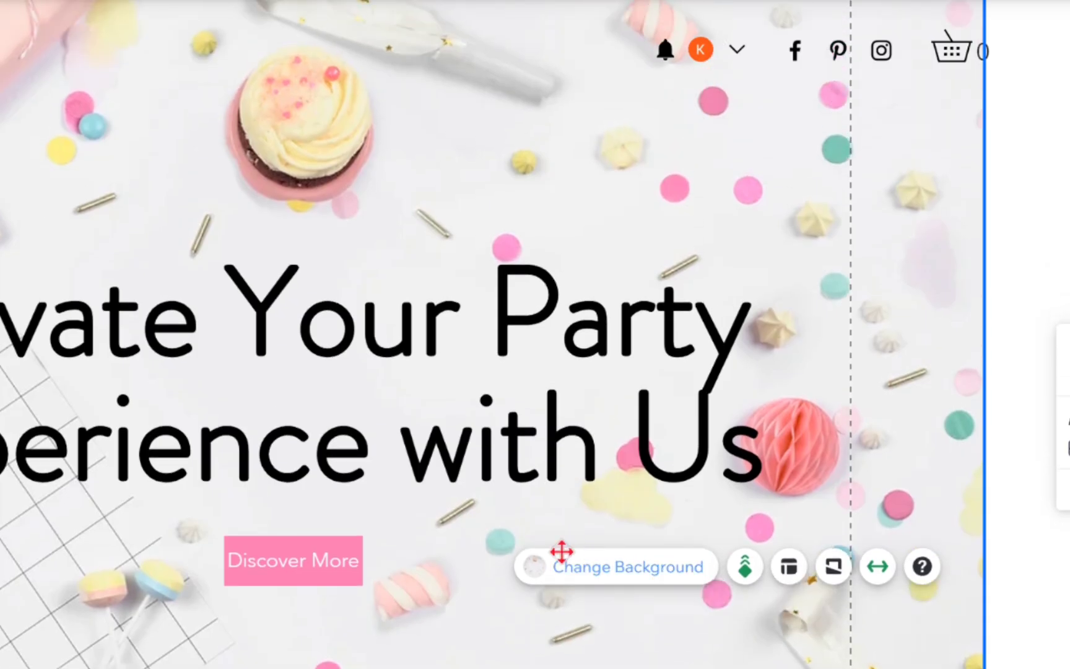
{"action": "left_click", "coordinate": [621, 573]}
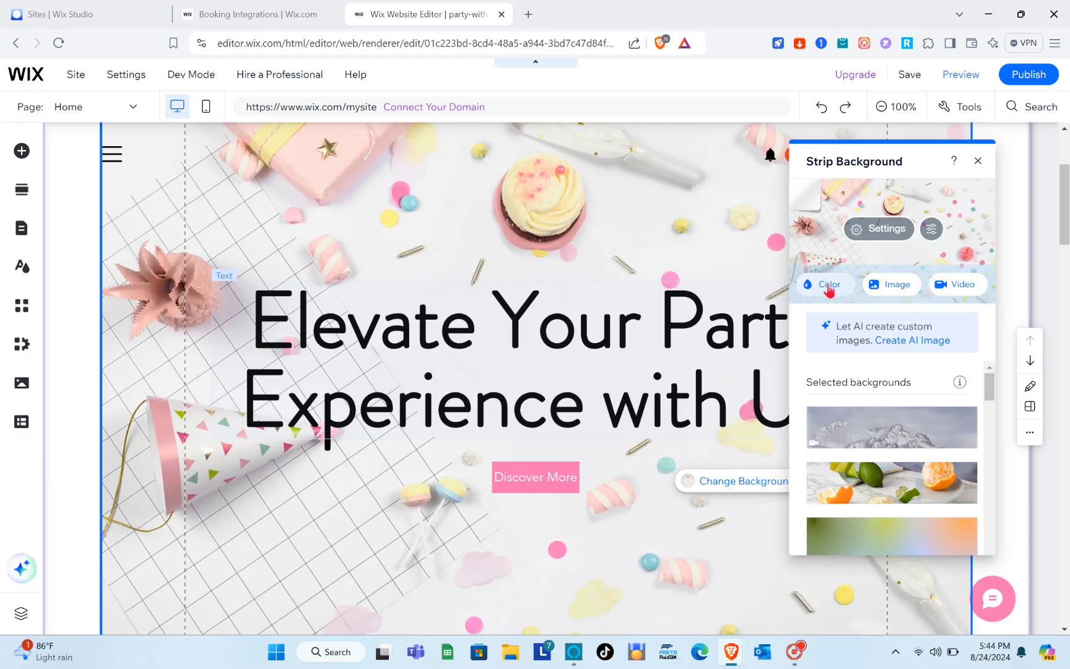
{"action": "left_click", "coordinate": [890, 286]}
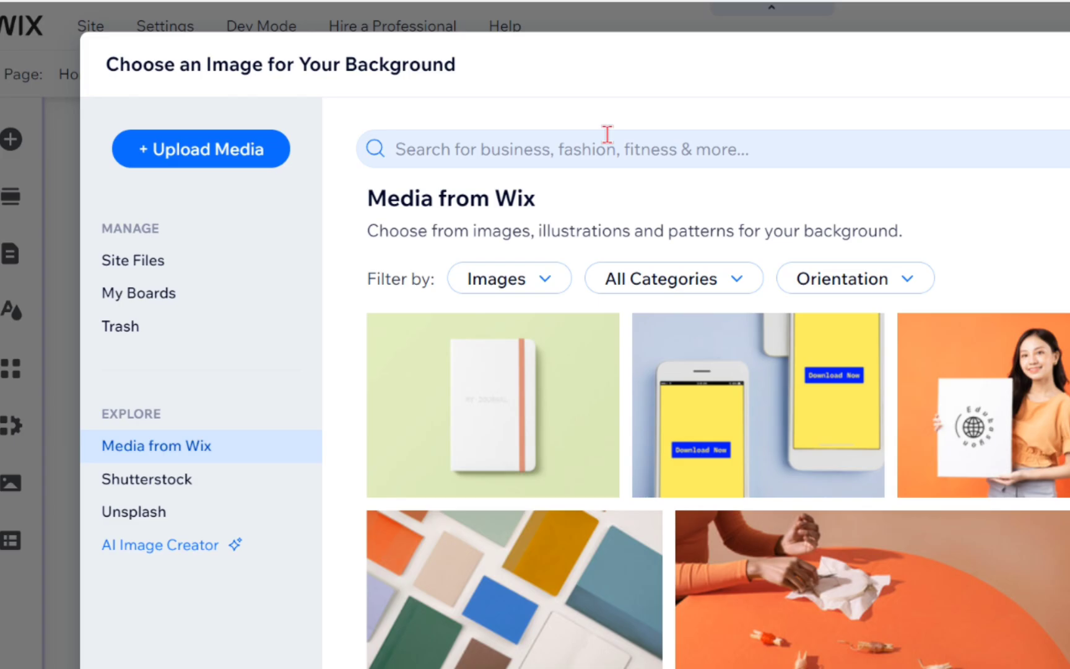
{"action": "left_click", "coordinate": [424, 148]}
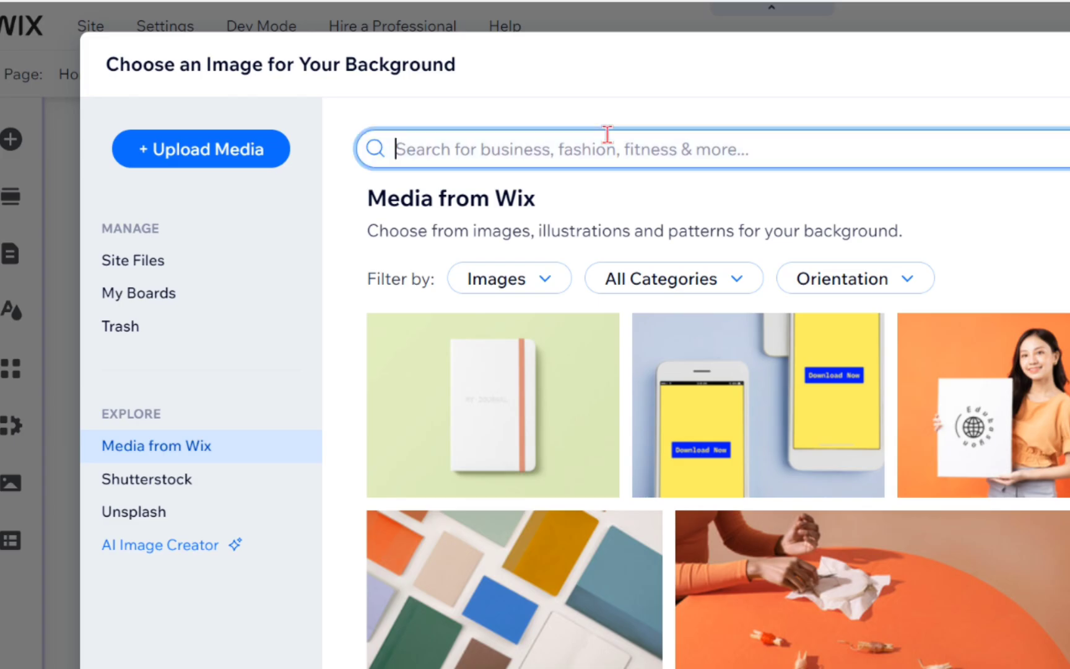
{"action": "type", "text": "pa"}
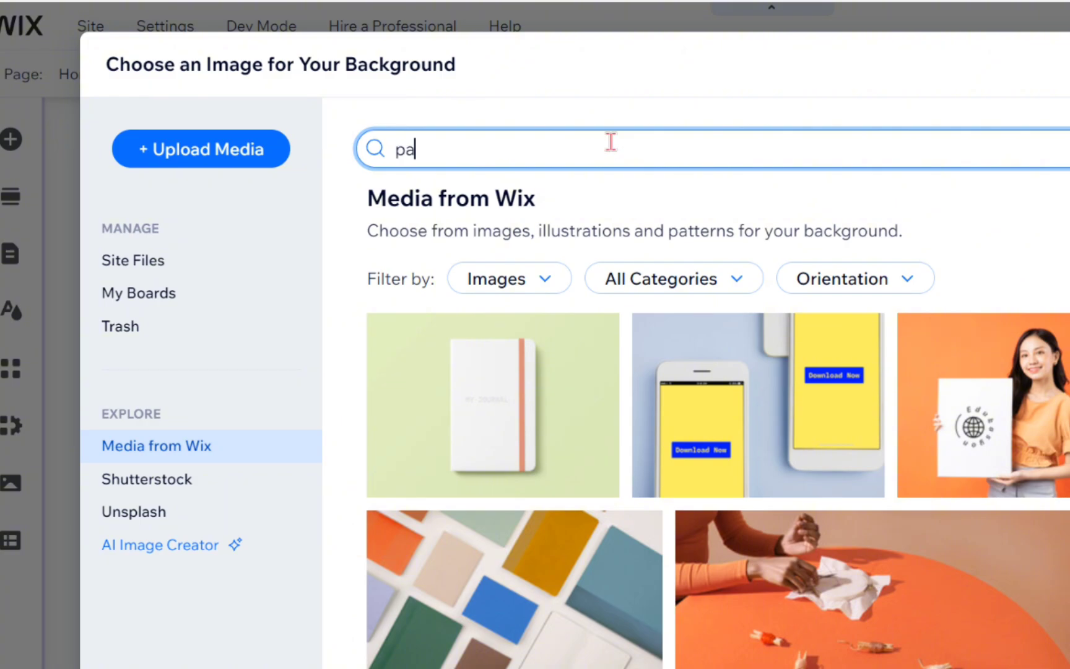
{"action": "type", "text": "rty bookig"}
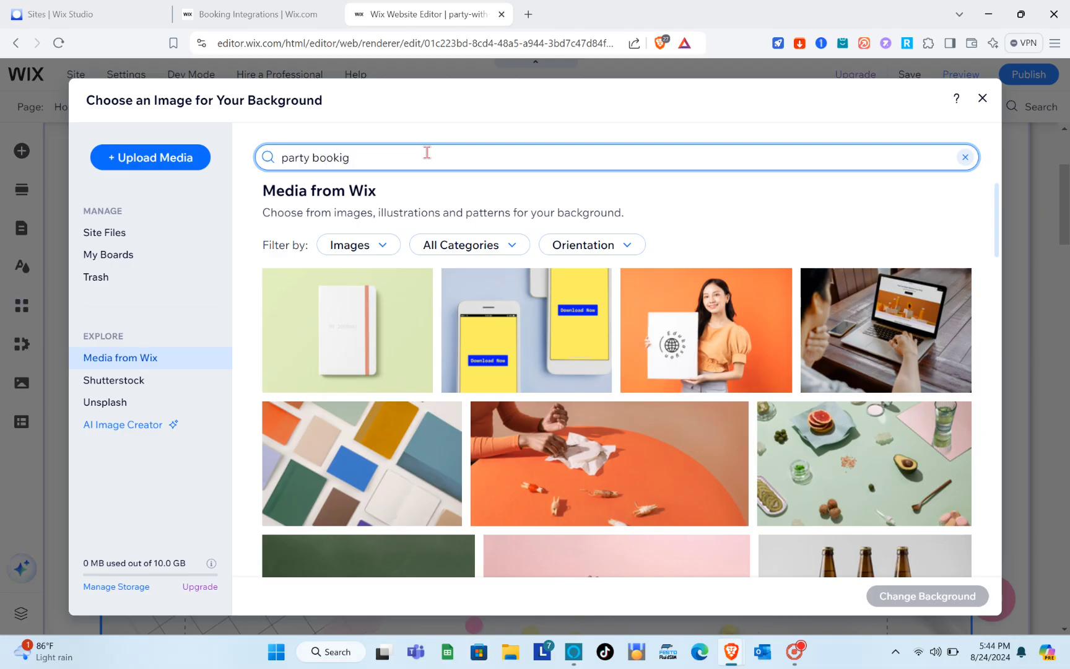
{"action": "key", "text": "Return"}
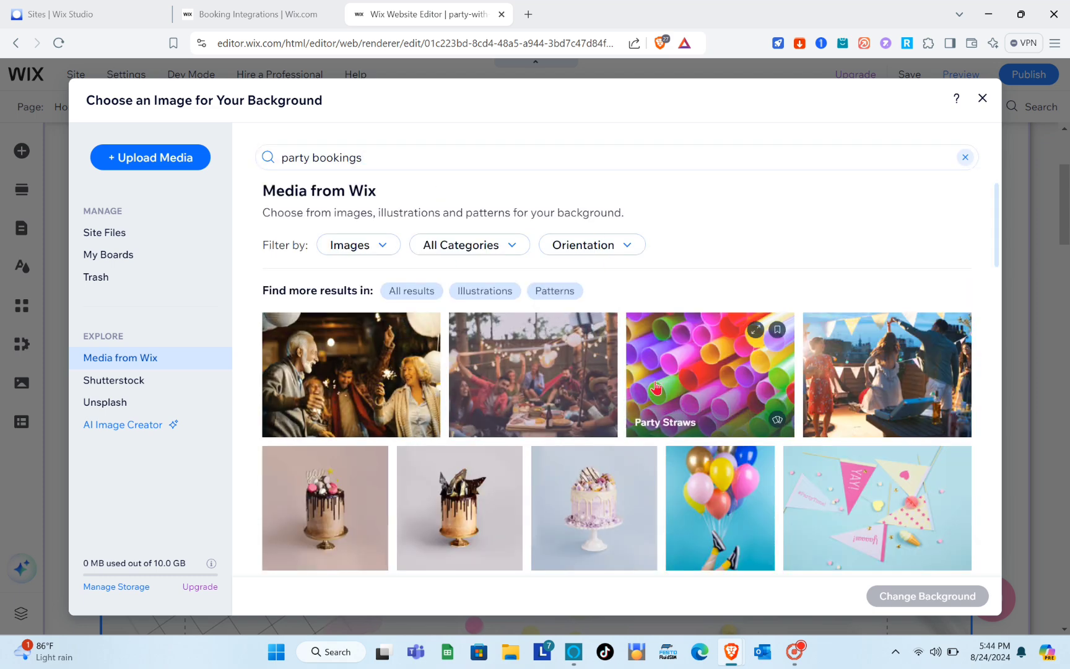
Apply the Party Time rooftop-party photo as the hero strip background
{"action": "scroll", "coordinate": [650, 383], "scroll_direction": "down", "scroll_amount": 3}
{"action": "scroll", "coordinate": [656, 387], "scroll_direction": "up", "scroll_amount": 3}
{"action": "scroll", "coordinate": [656, 387], "scroll_direction": "down", "scroll_amount": 4}
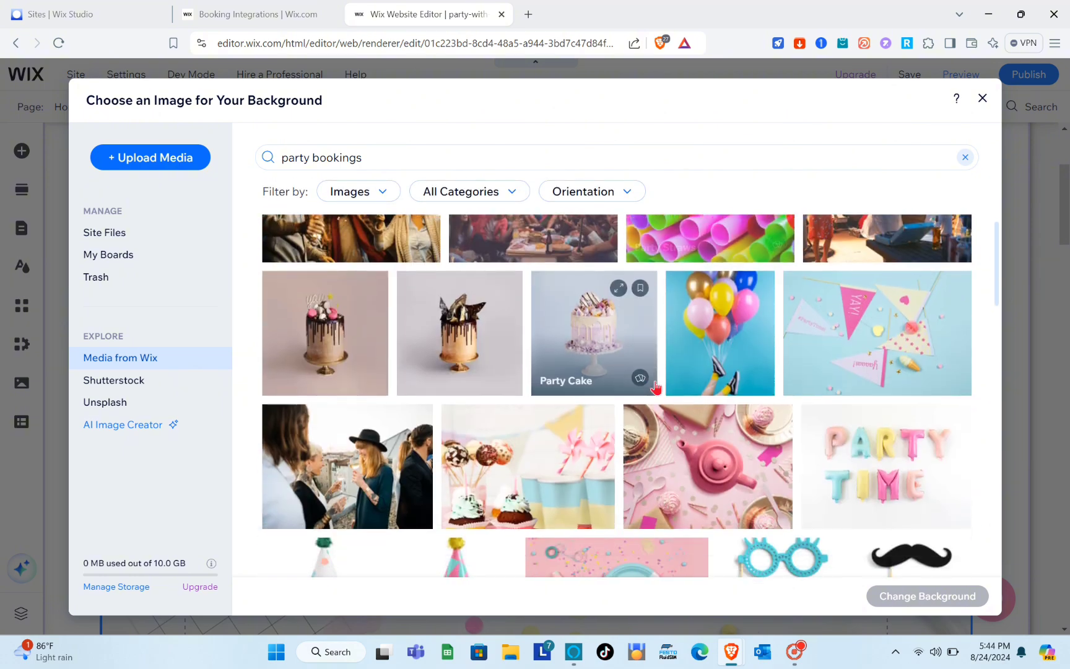
{"action": "scroll", "coordinate": [674, 446], "scroll_direction": "down", "scroll_amount": 1}
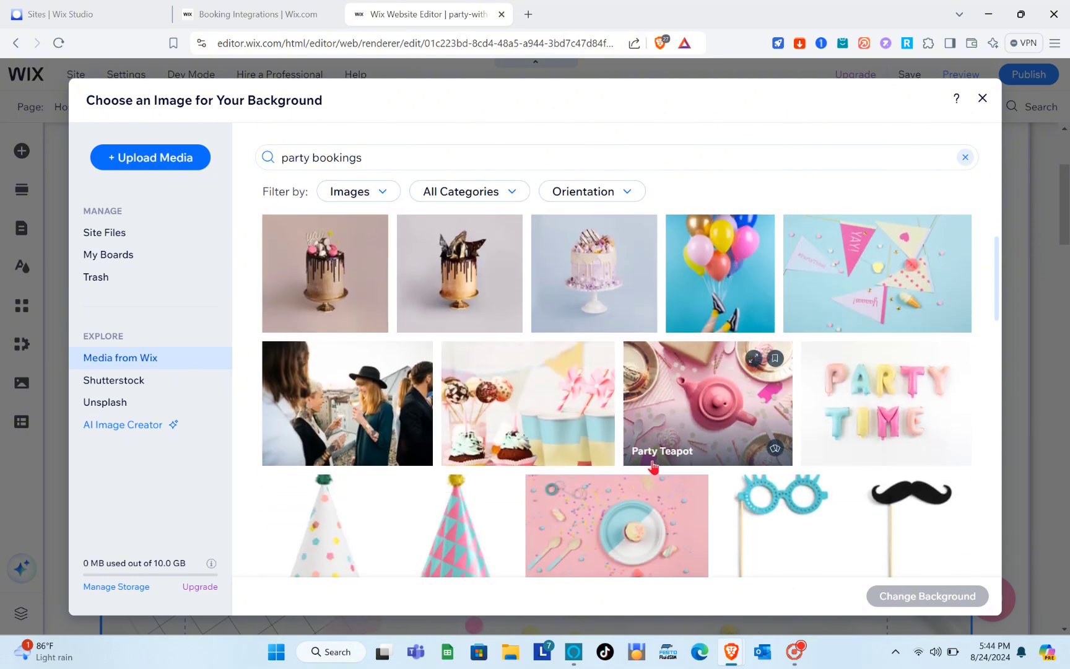
{"action": "left_click", "coordinate": [578, 437]}
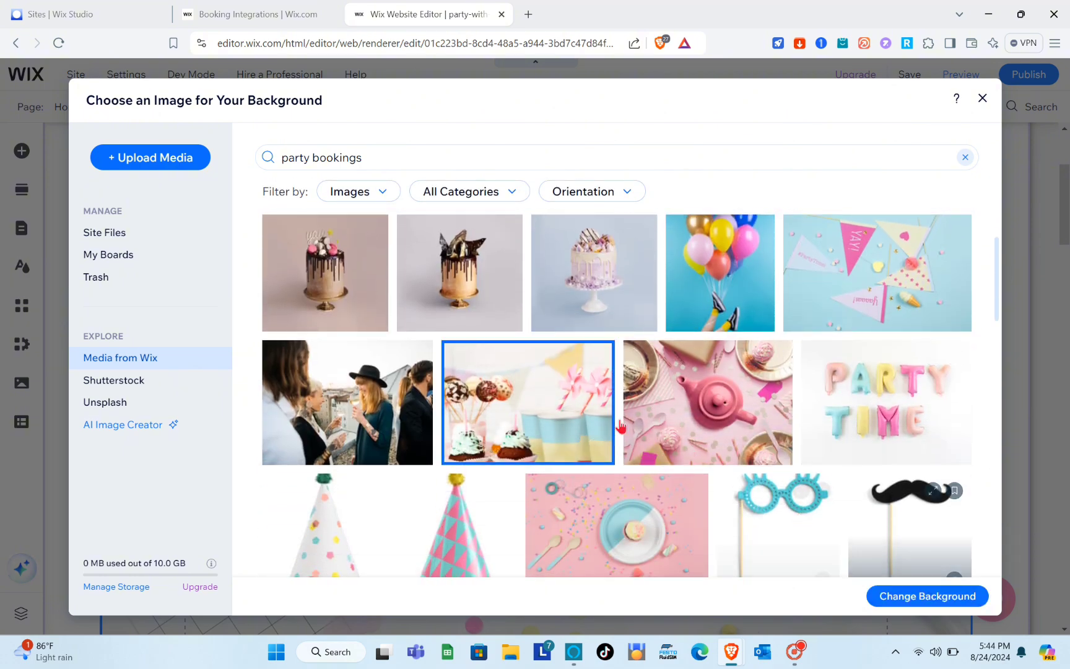
{"action": "scroll", "coordinate": [585, 430], "scroll_direction": "up", "scroll_amount": 3}
{"action": "scroll", "coordinate": [595, 423], "scroll_direction": "down", "scroll_amount": 3}
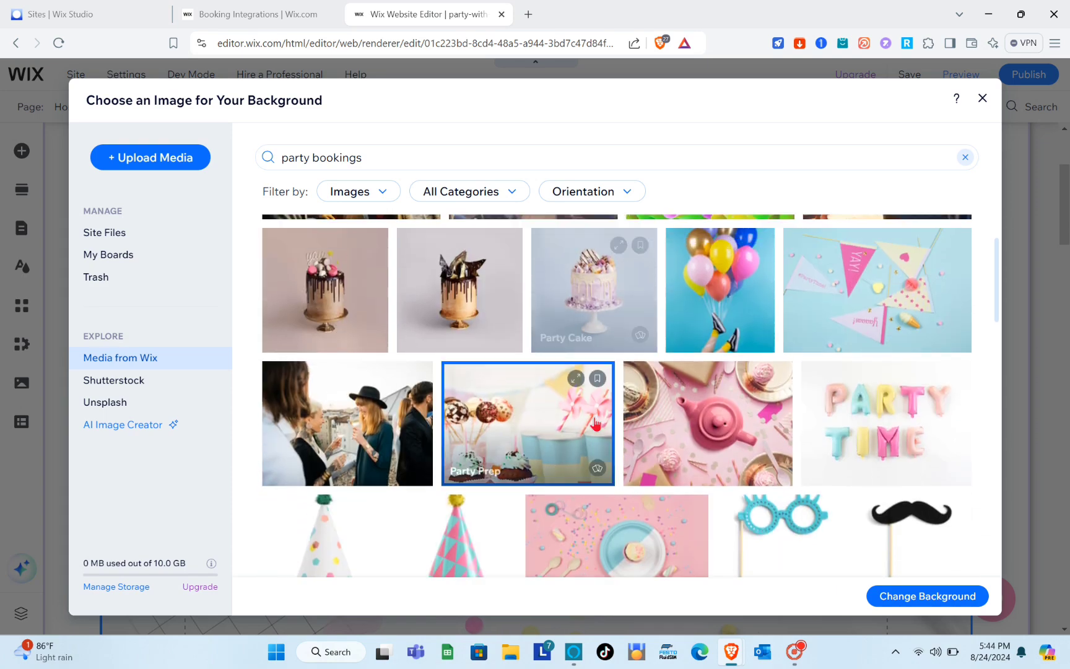
{"action": "scroll", "coordinate": [891, 291], "scroll_direction": "up", "scroll_amount": 2}
{"action": "left_click", "coordinate": [892, 289]}
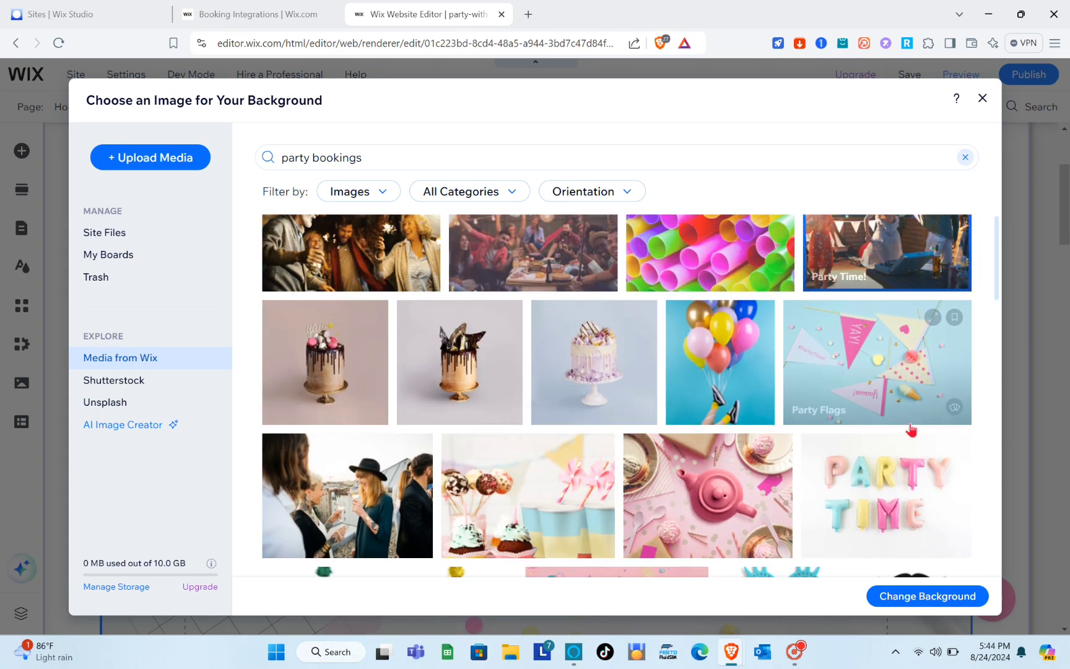
{"action": "left_click", "coordinate": [920, 599]}
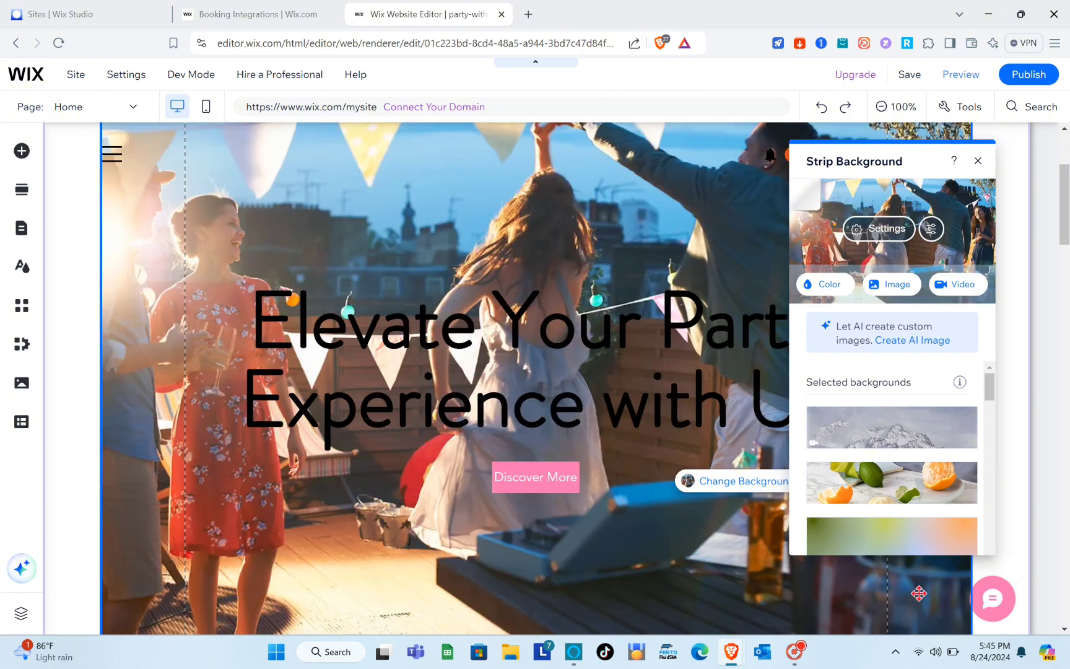
{"action": "left_click", "coordinate": [978, 162]}
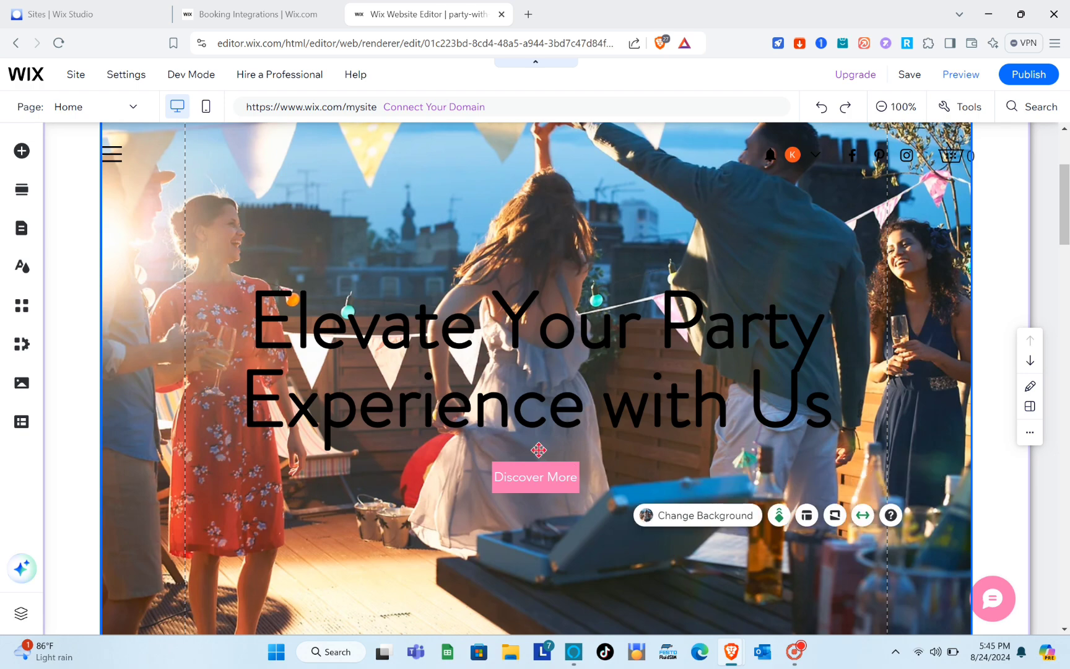
Reduce the 'Elevate Your Party Experience with Us' heading font size from 110 to 70 px
{"action": "left_click", "coordinate": [609, 359]}
{"action": "left_click", "coordinate": [608, 359]}
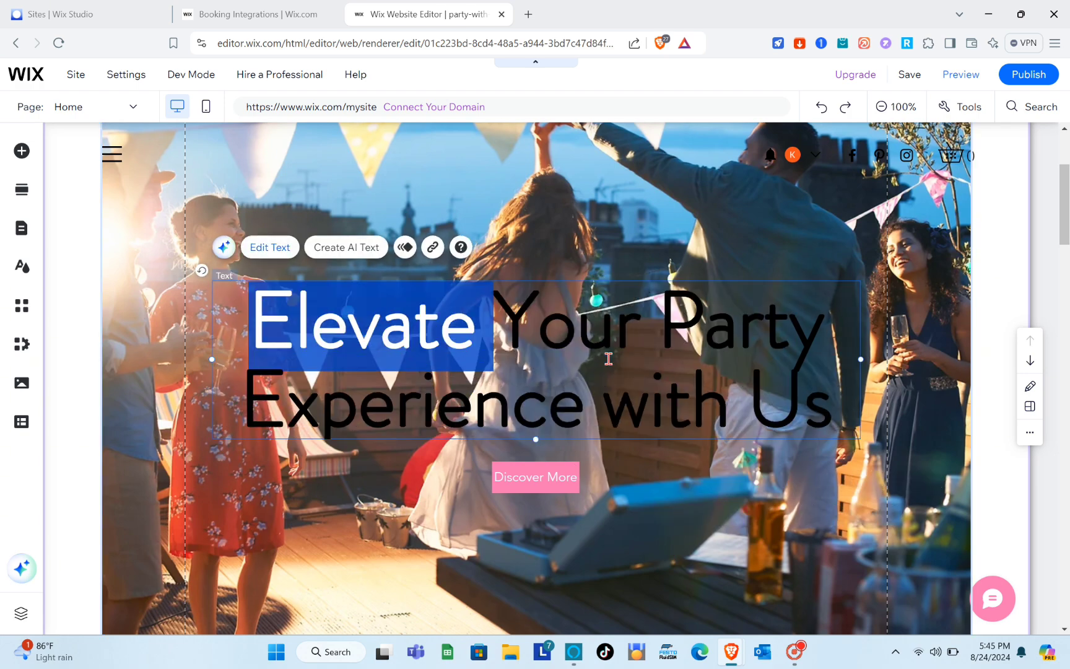
{"action": "left_click", "coordinate": [608, 359]}
{"action": "left_click_drag", "start_coordinate": [880, 366], "coordinate": [851, 367]}
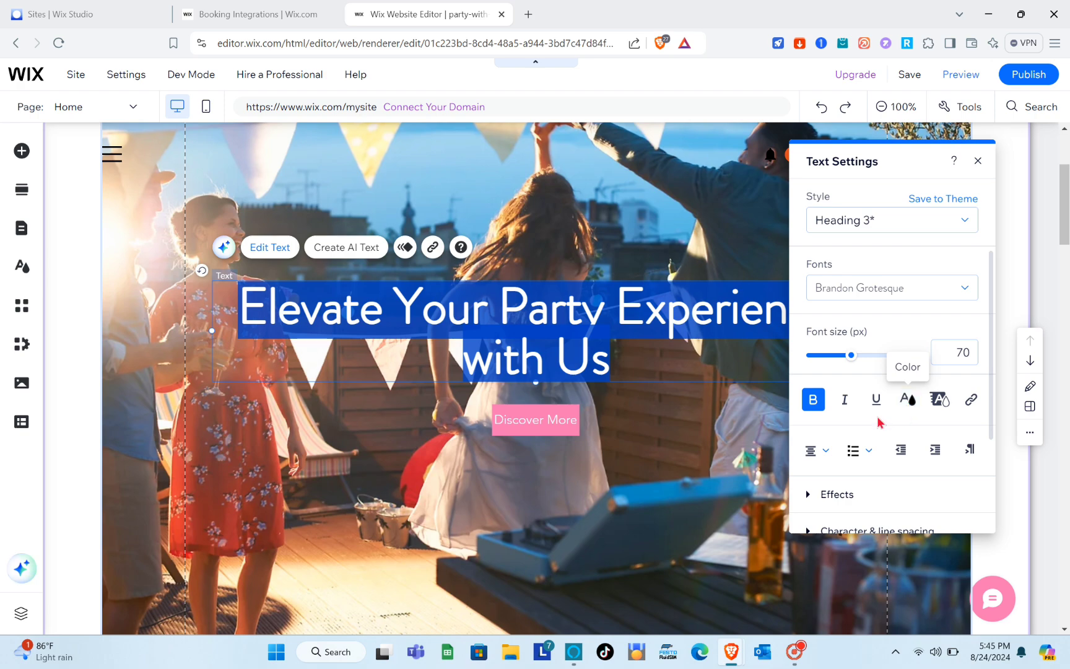
{"action": "scroll", "coordinate": [842, 436], "scroll_direction": "down", "scroll_amount": 3}
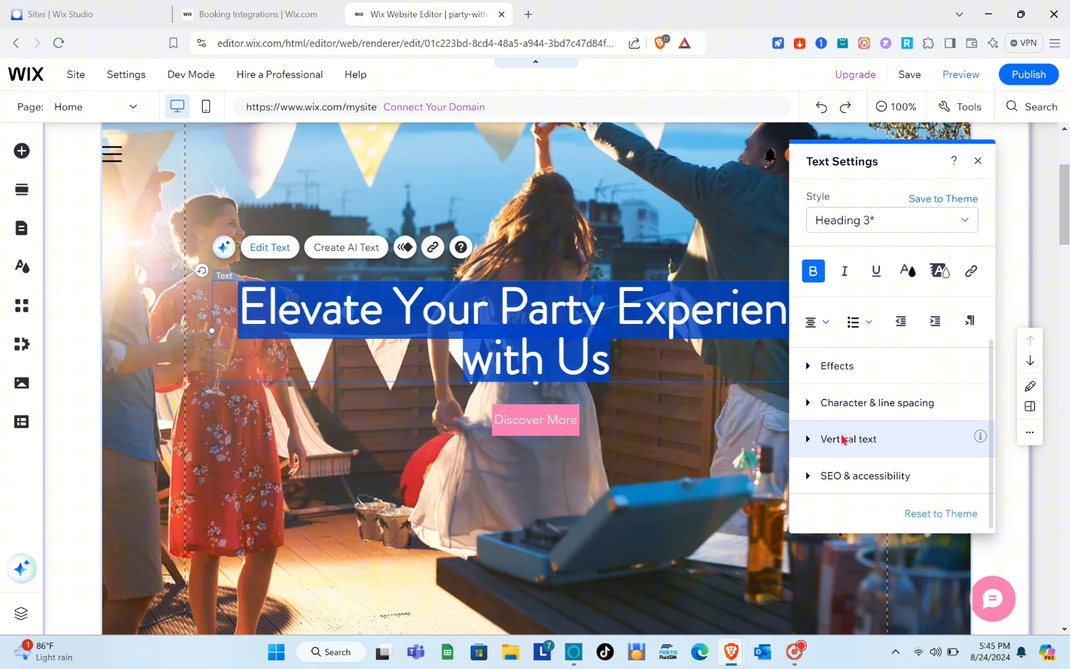
{"action": "left_click", "coordinate": [698, 458]}
{"action": "scroll", "coordinate": [720, 320], "scroll_direction": "down", "scroll_amount": 12}
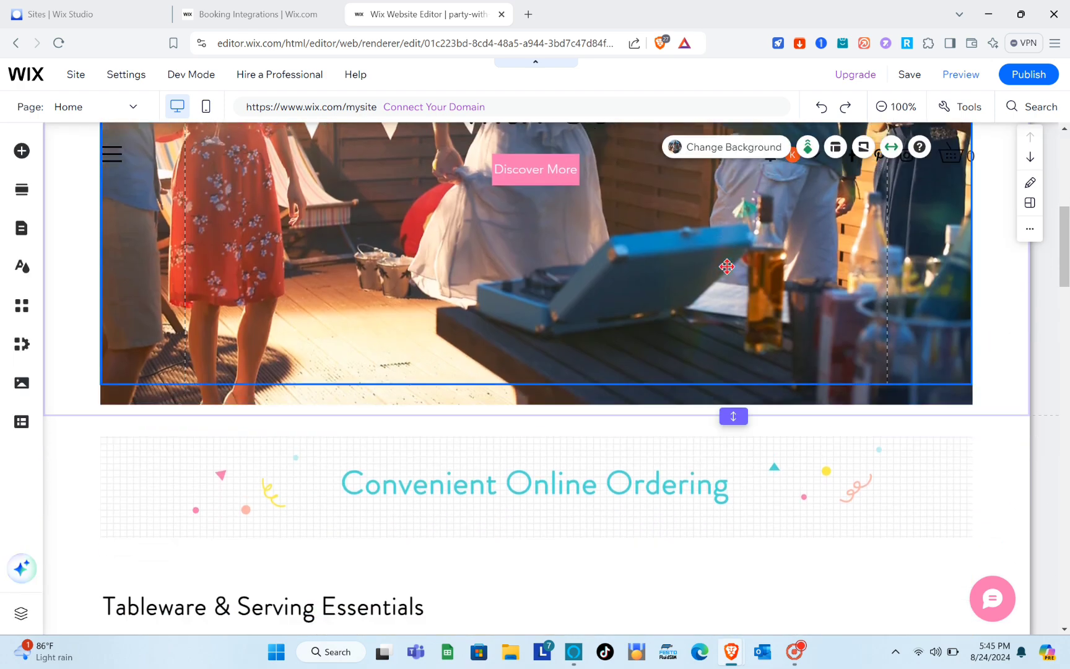
{"action": "scroll", "coordinate": [728, 273], "scroll_direction": "up", "scroll_amount": 3}
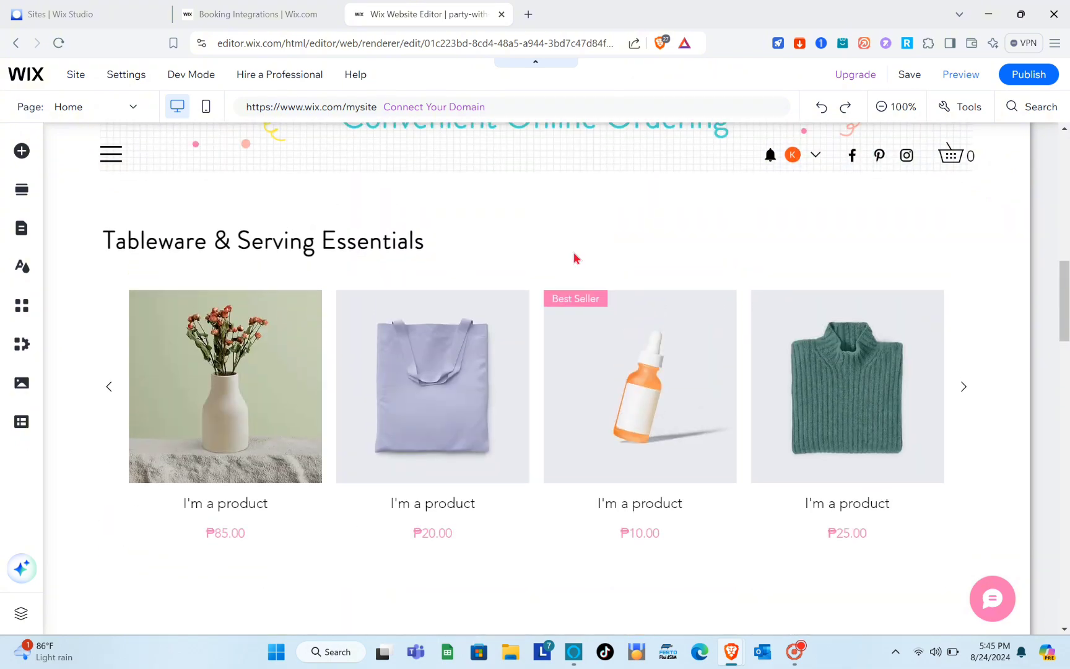
{"action": "scroll", "coordinate": [676, 496], "scroll_direction": "down", "scroll_amount": 11}
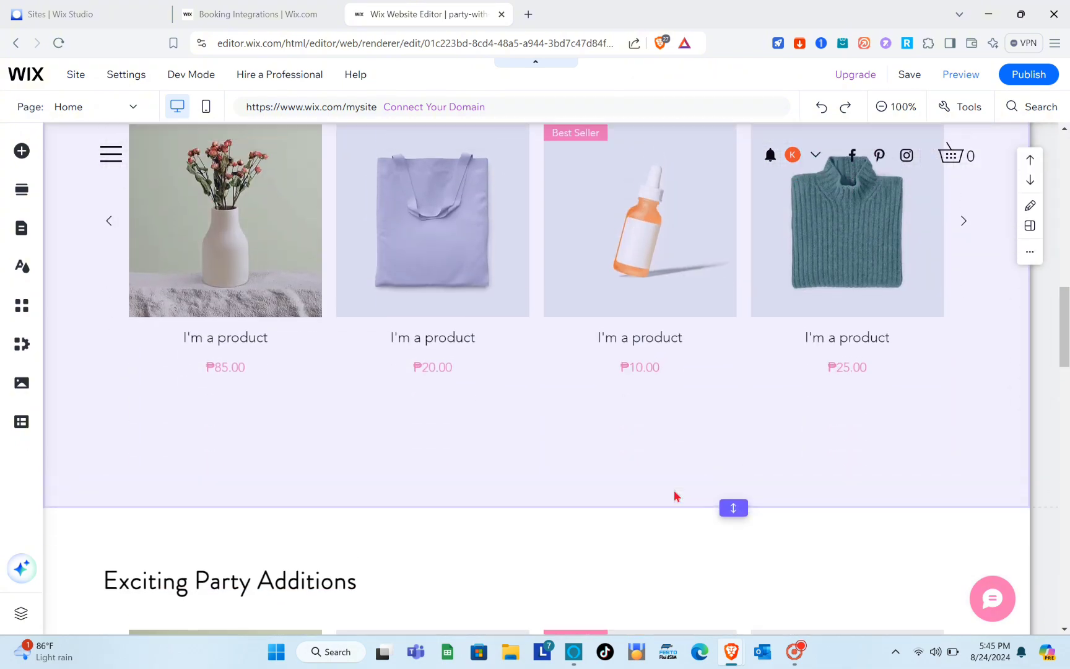
{"action": "scroll", "coordinate": [676, 496], "scroll_direction": "down", "scroll_amount": 10}
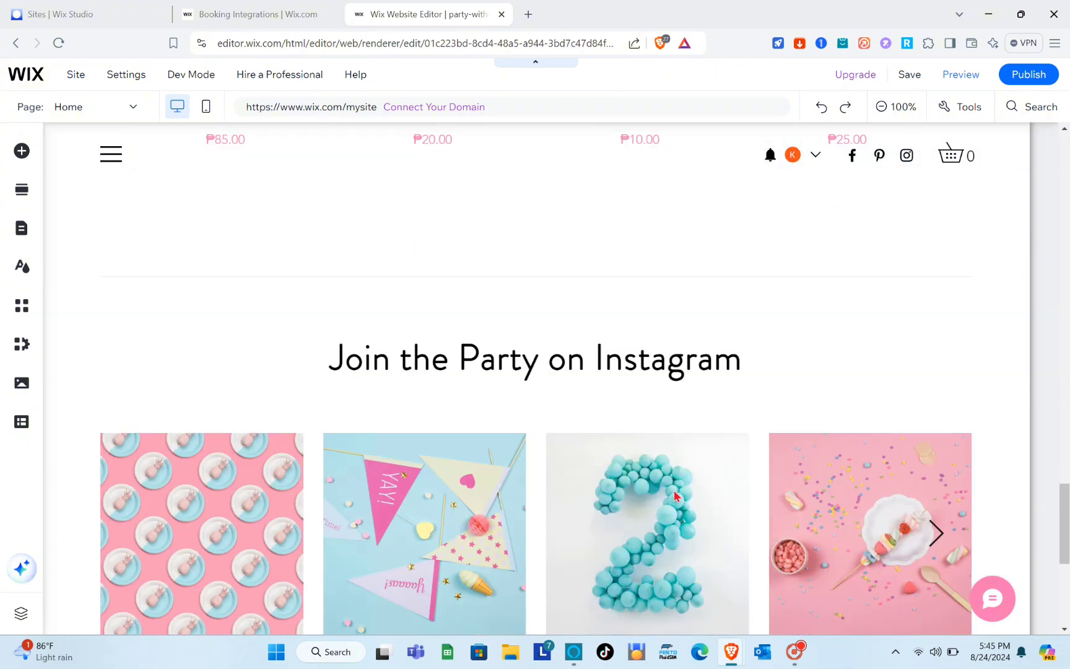
{"action": "scroll", "coordinate": [676, 495], "scroll_direction": "up", "scroll_amount": 20}
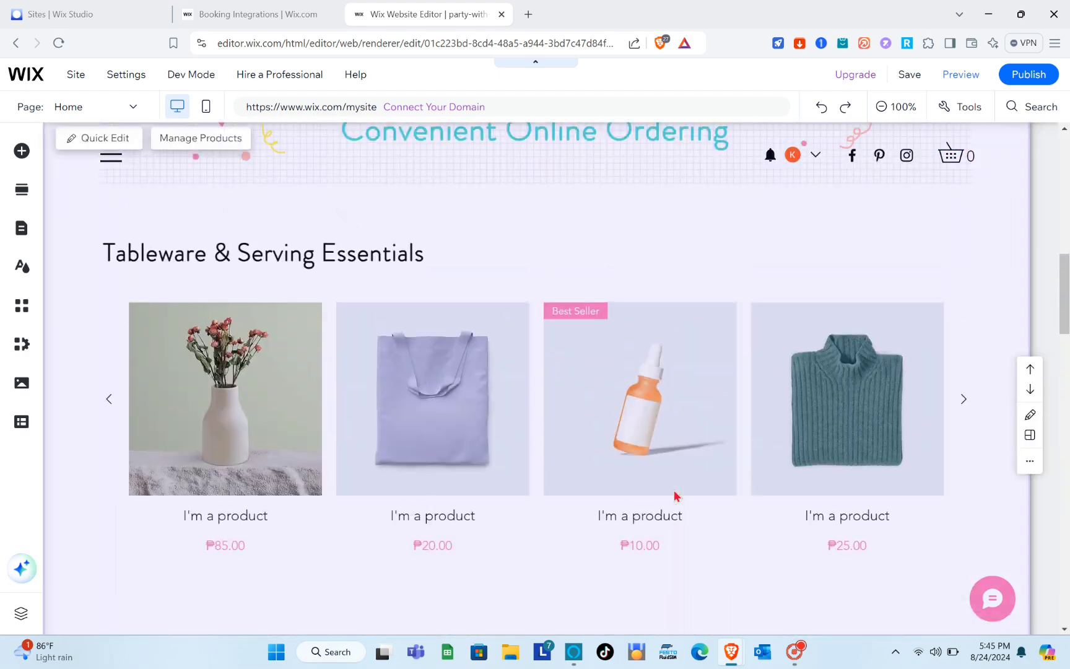
{"action": "scroll", "coordinate": [506, 497], "scroll_direction": "down", "scroll_amount": 15}
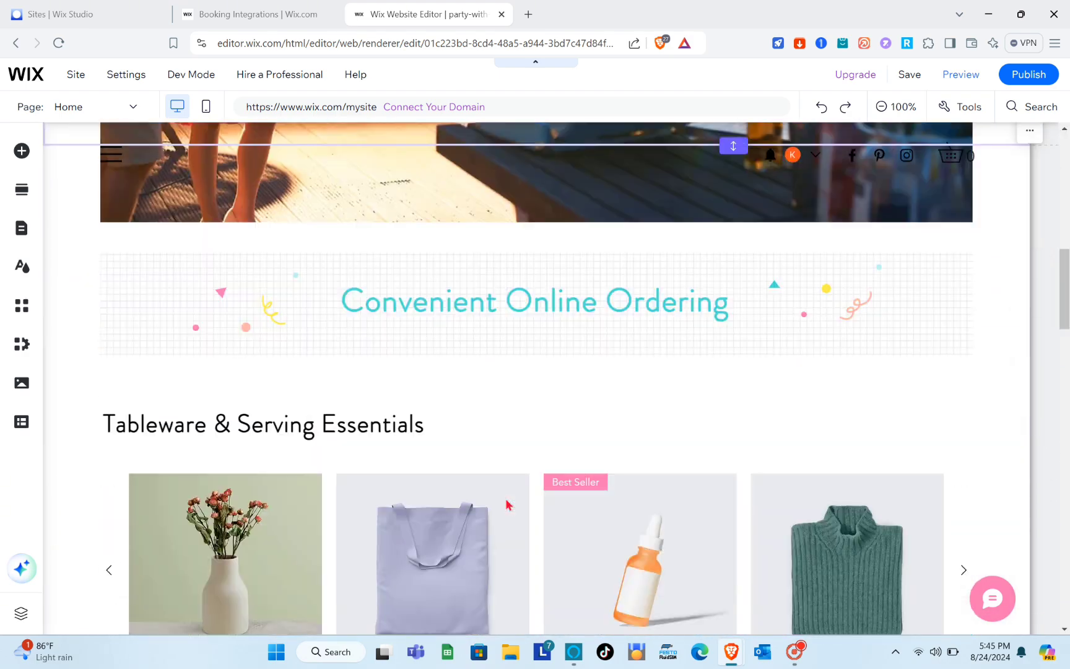
Switch to the Book Online page and scroll through its $45 placeholder service cards
{"action": "scroll", "coordinate": [506, 504], "scroll_direction": "up", "scroll_amount": 15}
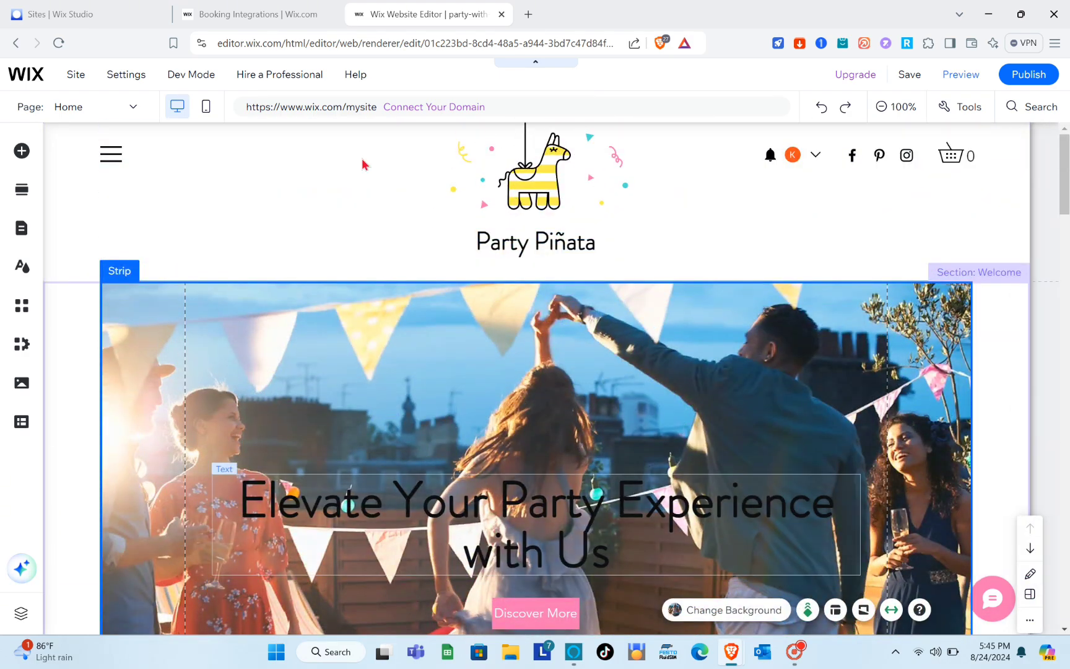
{"action": "left_click", "coordinate": [132, 109]}
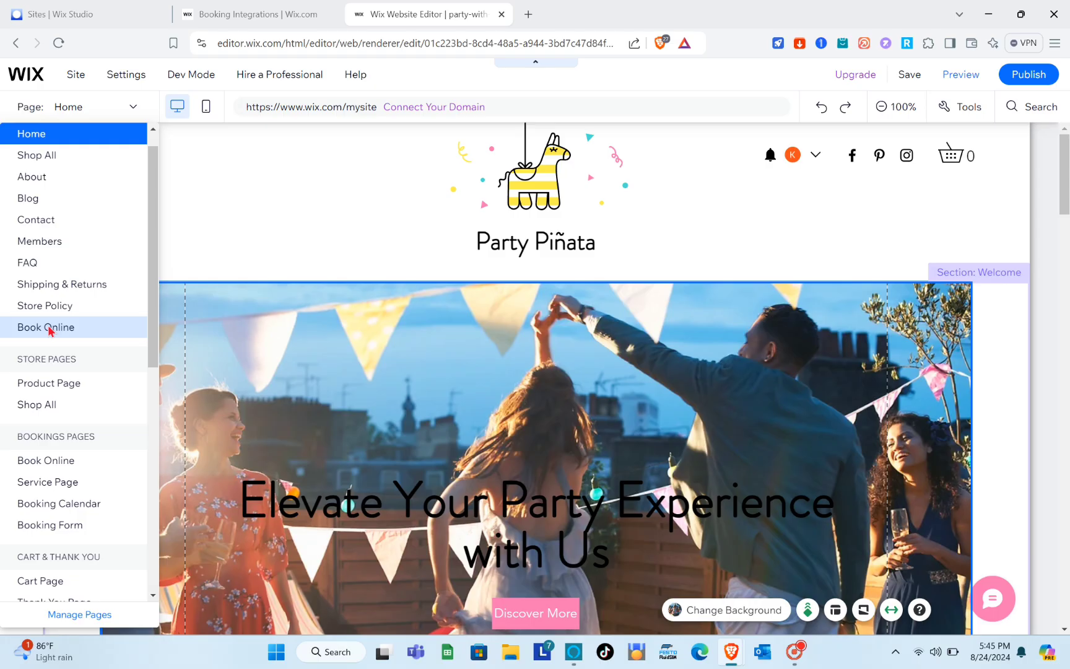
{"action": "left_click", "coordinate": [79, 351]}
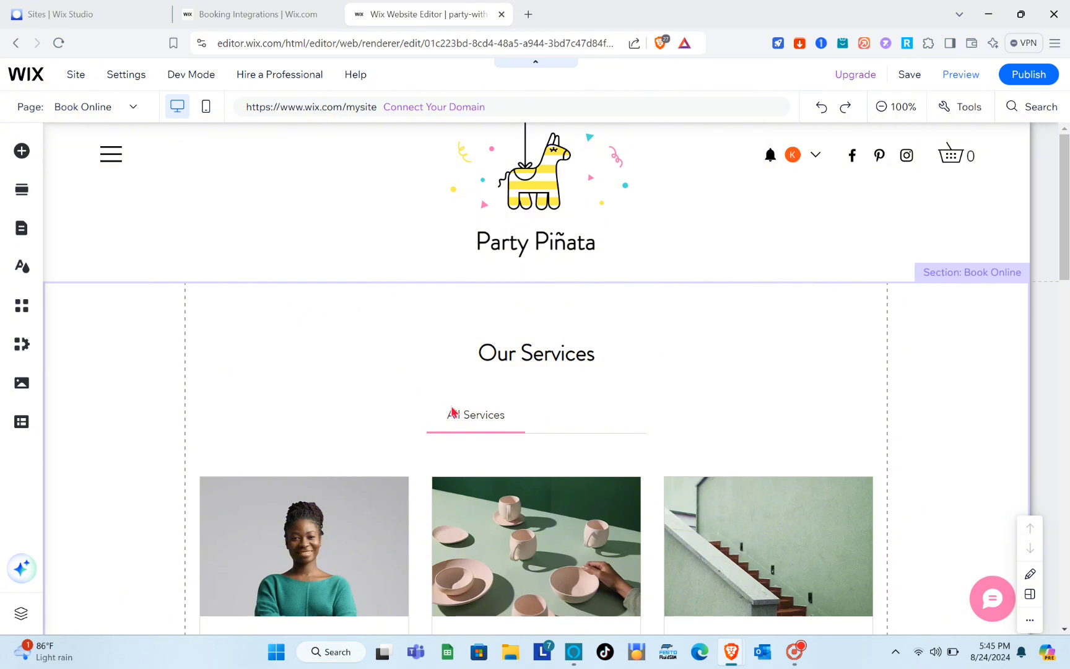
{"action": "scroll", "coordinate": [452, 412], "scroll_direction": "down", "scroll_amount": 10}
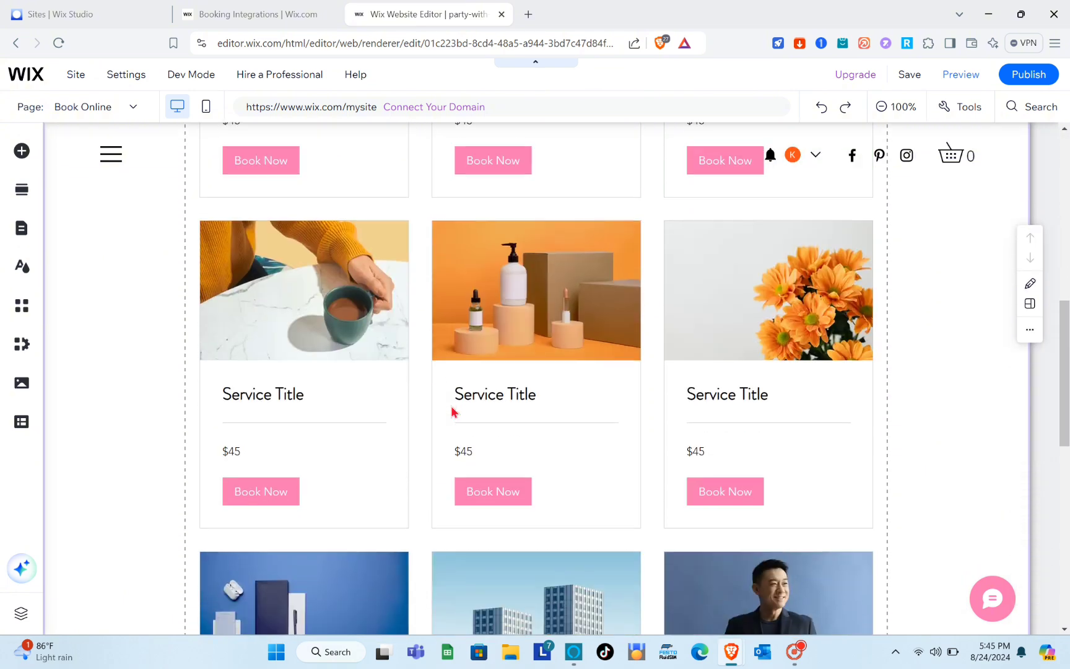
{"action": "scroll", "coordinate": [452, 412], "scroll_direction": "down", "scroll_amount": 5}
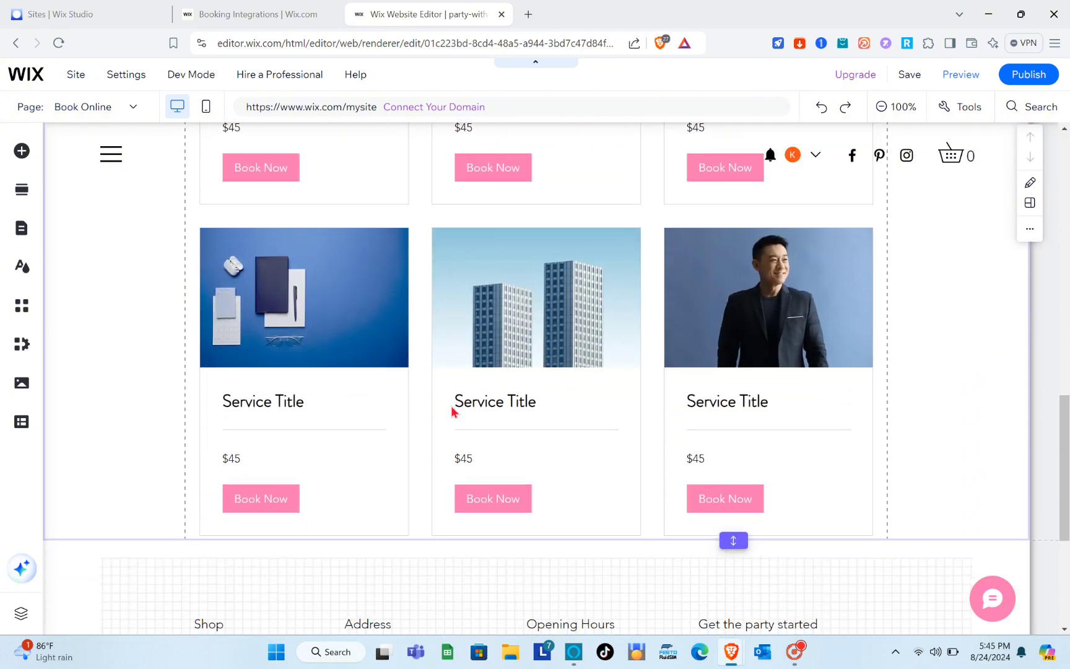
{"action": "scroll", "coordinate": [452, 412], "scroll_direction": "down", "scroll_amount": 5}
{"action": "scroll", "coordinate": [452, 411], "scroll_direction": "up", "scroll_amount": 20}
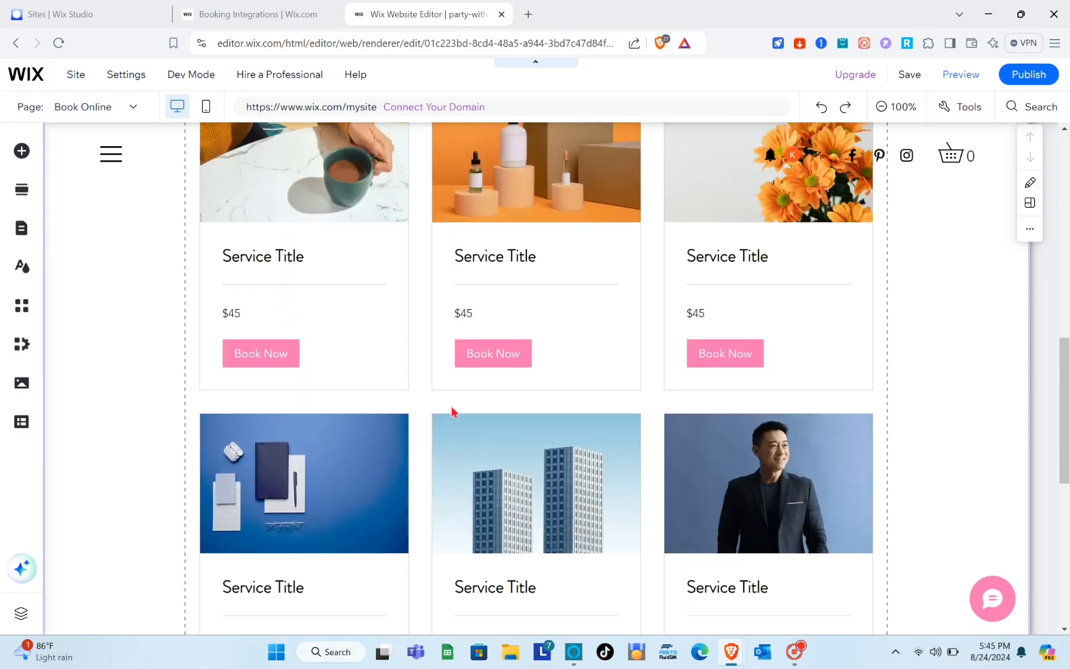
{"action": "scroll", "coordinate": [452, 412], "scroll_direction": "down", "scroll_amount": 5}
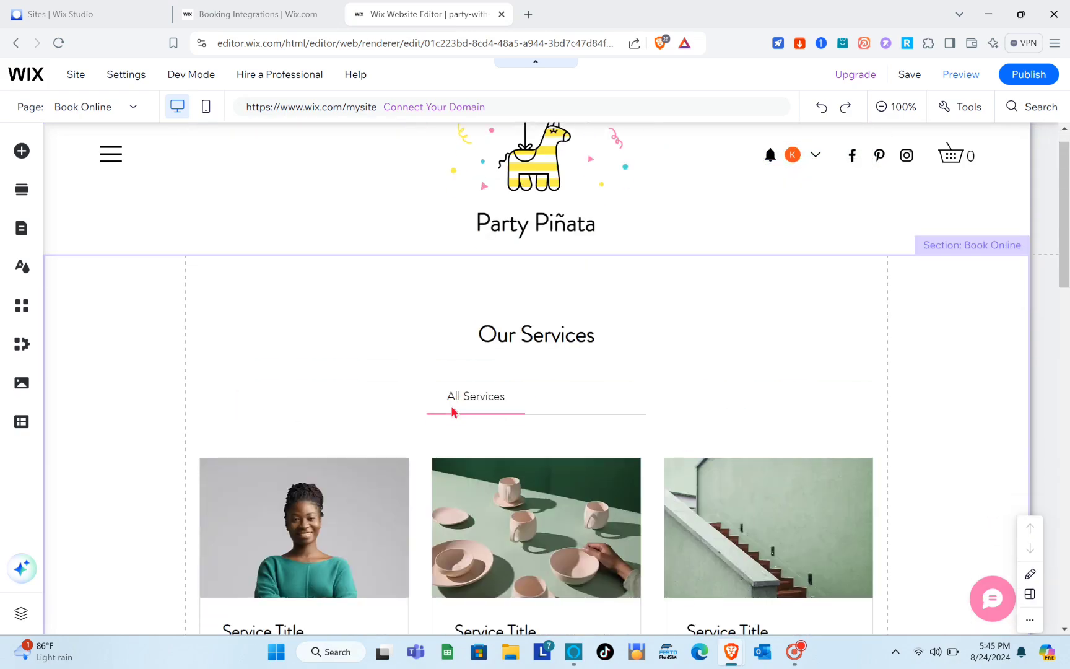
{"action": "scroll", "coordinate": [452, 412], "scroll_direction": "down", "scroll_amount": 3}
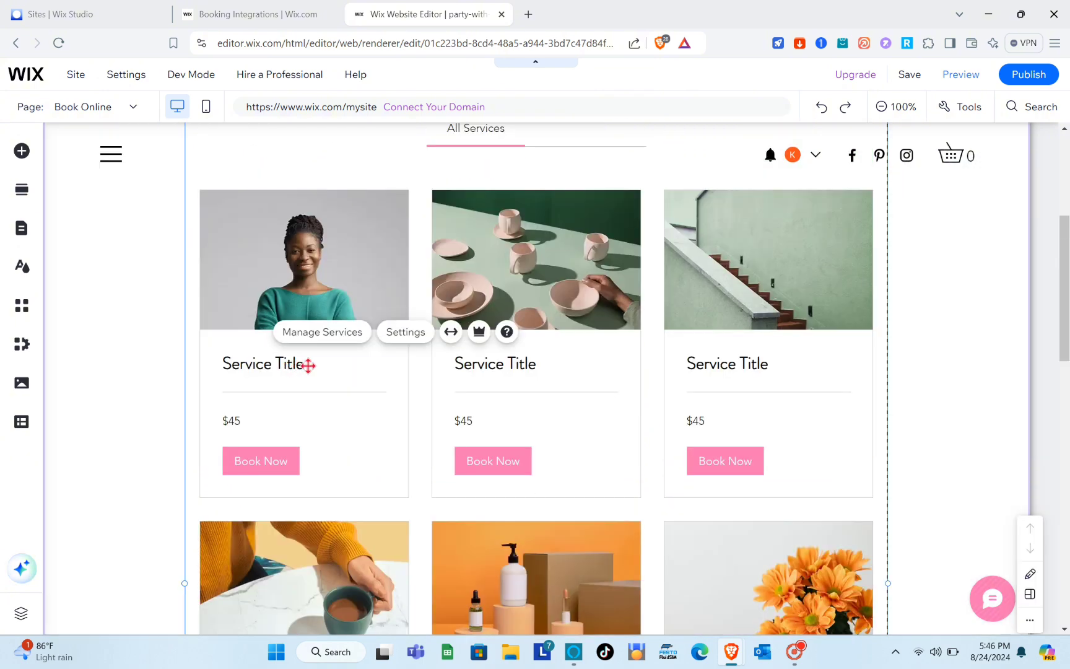
From Manage Services, show Party Planning Company service templates and pick Private Party
{"action": "left_click", "coordinate": [325, 335]}
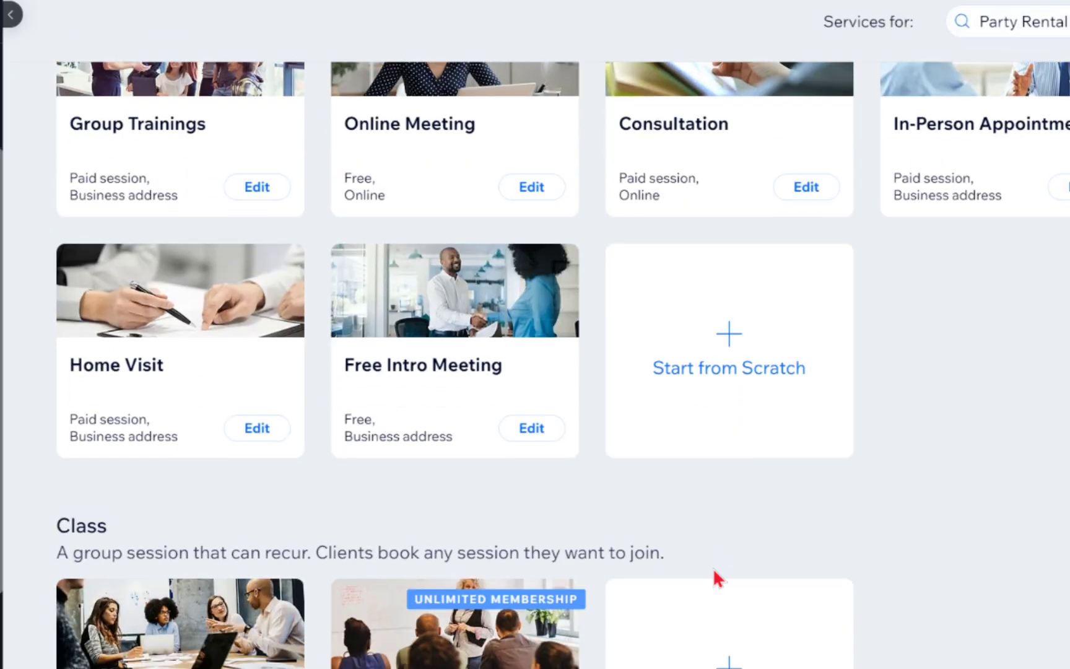
{"action": "scroll", "coordinate": [652, 520], "scroll_direction": "down", "scroll_amount": 5}
{"action": "scroll", "coordinate": [232, 514], "scroll_direction": "down", "scroll_amount": 3}
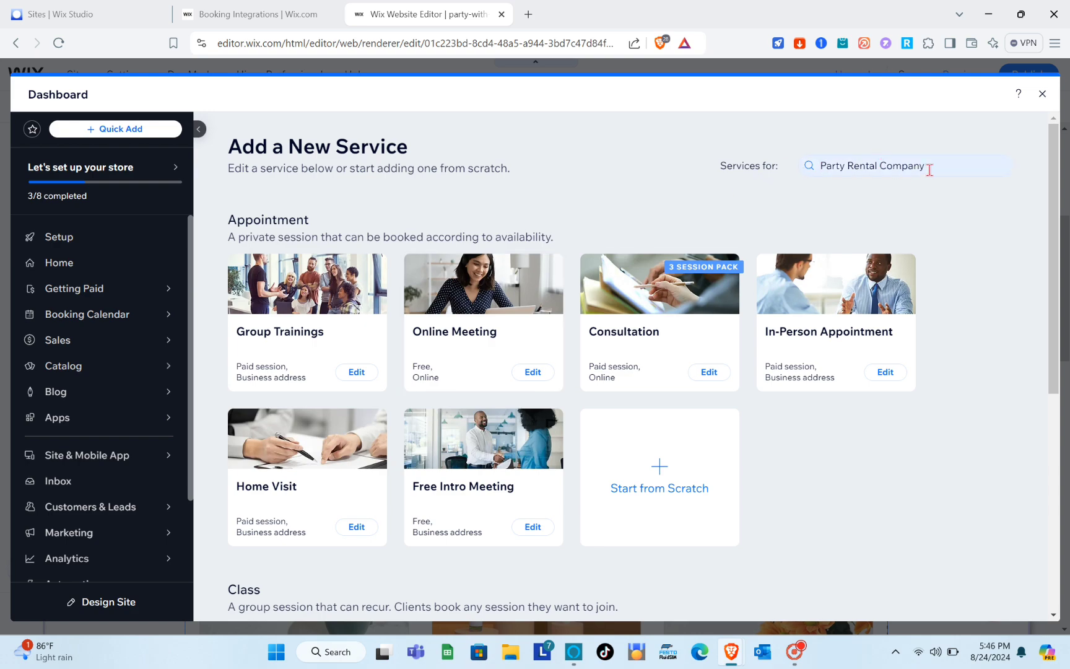
{"action": "left_click", "coordinate": [936, 167]}
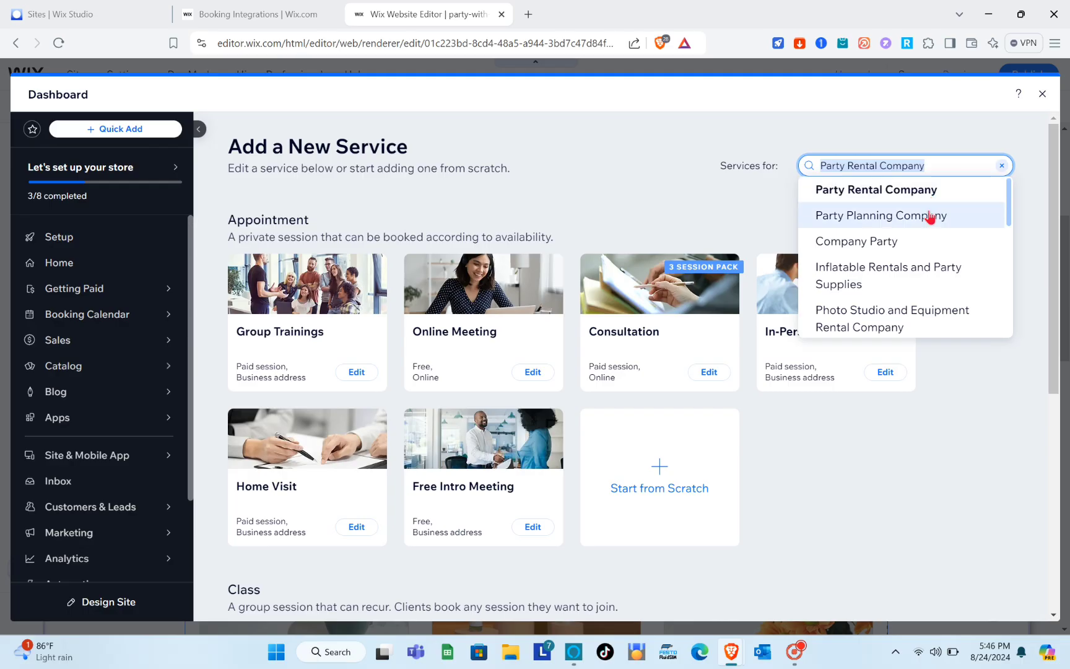
{"action": "left_click", "coordinate": [849, 229]}
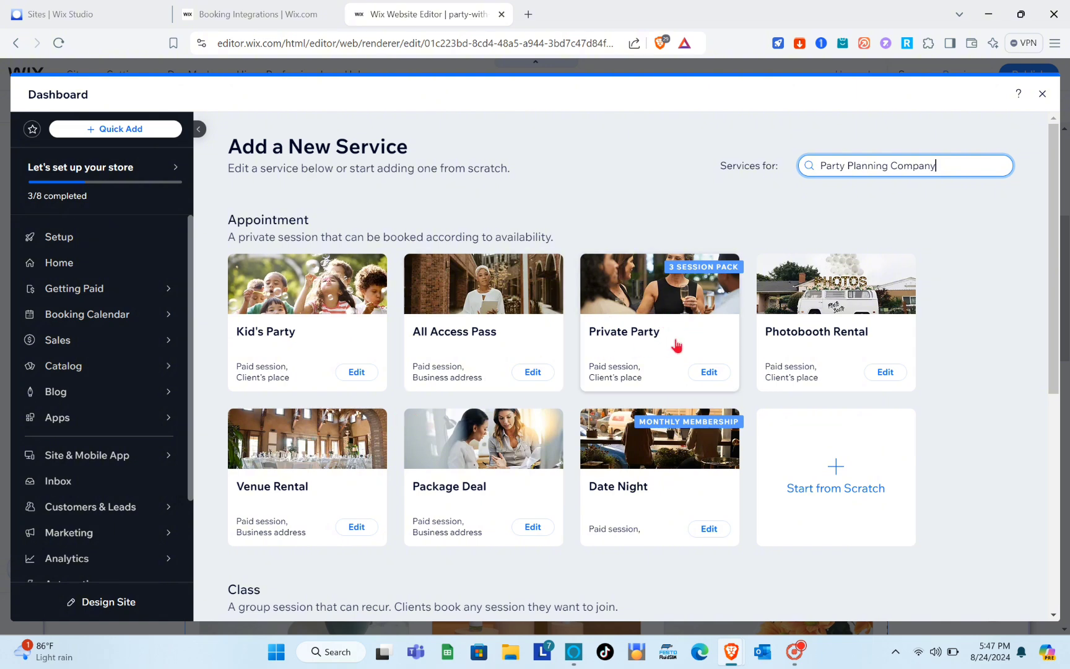
{"action": "left_click", "coordinate": [648, 304]}
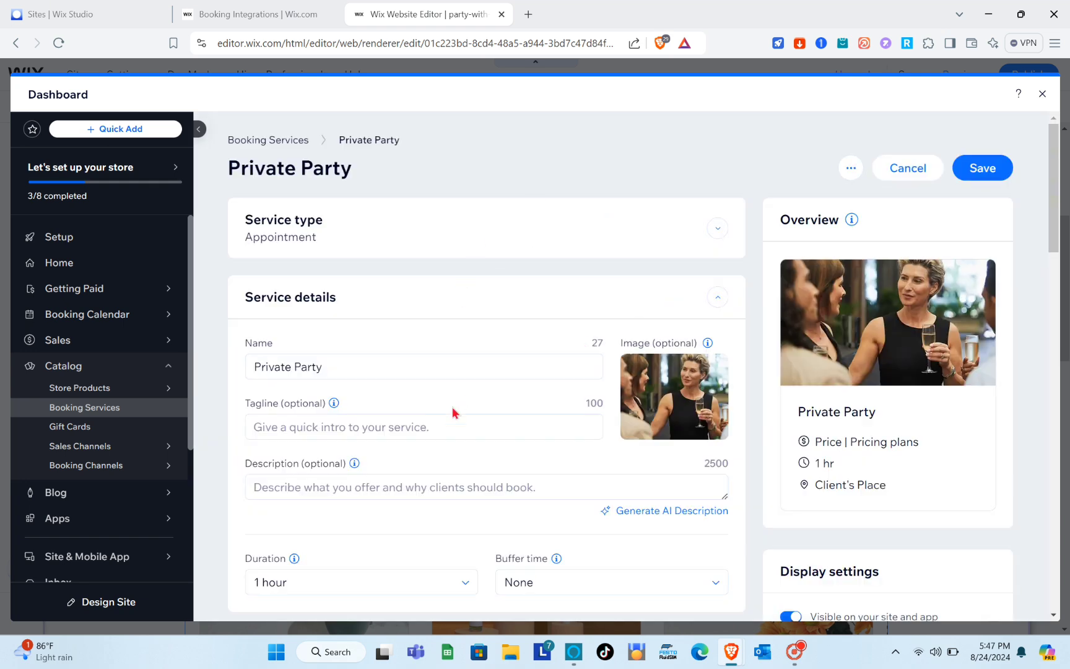
Keep the service name 'Private Party' and launch AI generation of its description
{"action": "scroll", "coordinate": [454, 412], "scroll_direction": "down", "scroll_amount": 2}
{"action": "scroll", "coordinate": [384, 347], "scroll_direction": "up", "scroll_amount": 2}
{"action": "triple_click", "coordinate": [339, 368]}
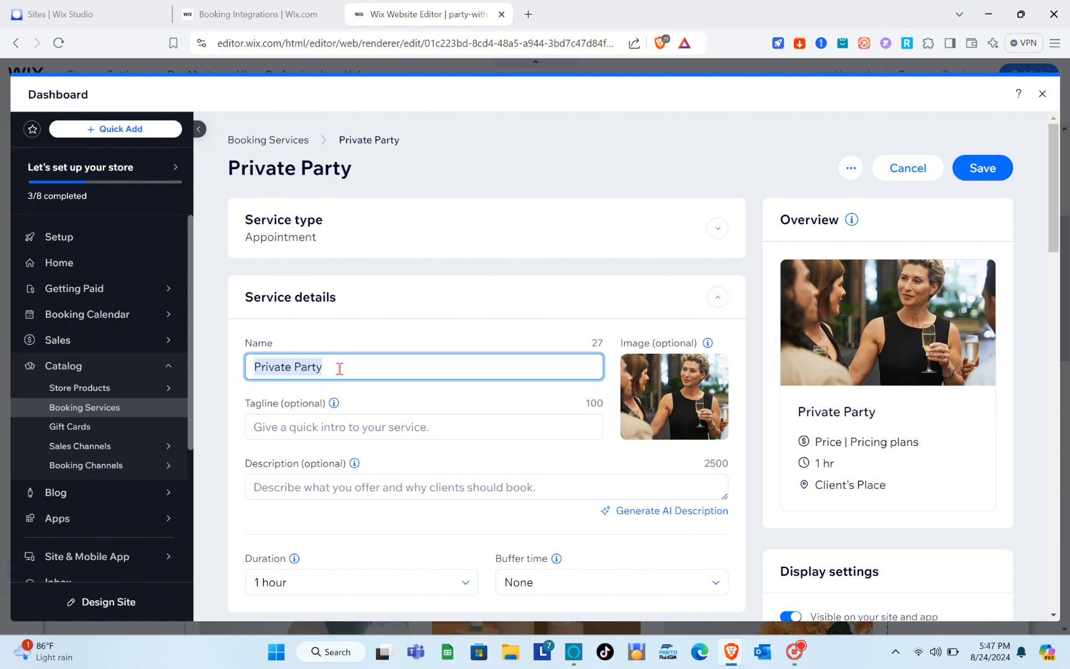
{"action": "left_click", "coordinate": [339, 367]}
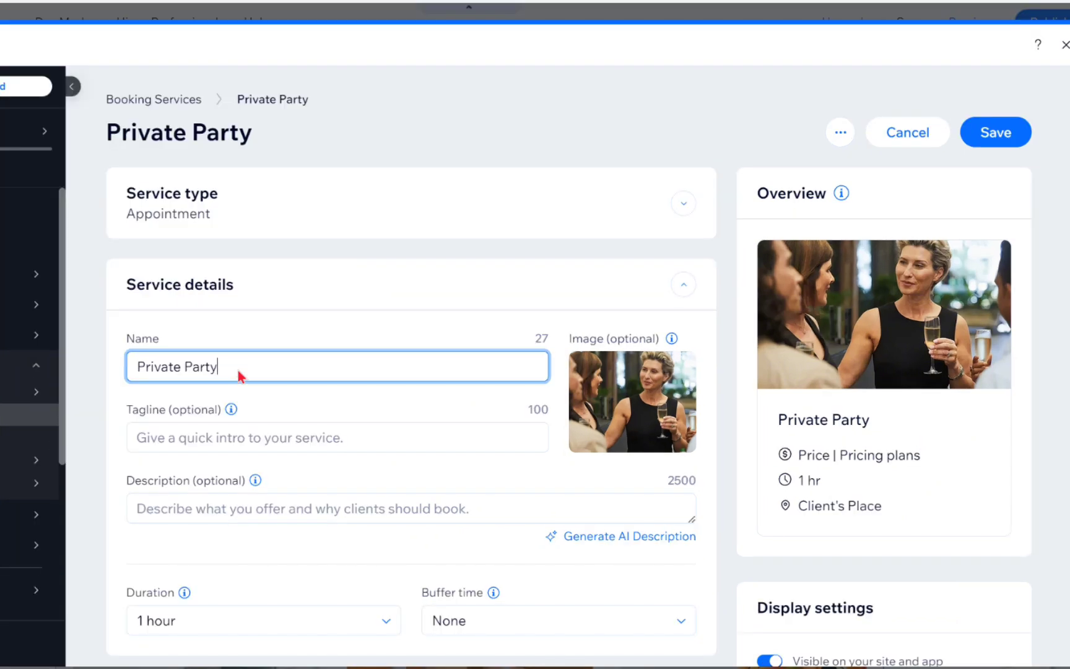
{"action": "scroll", "coordinate": [241, 375], "scroll_direction": "down", "scroll_amount": 3}
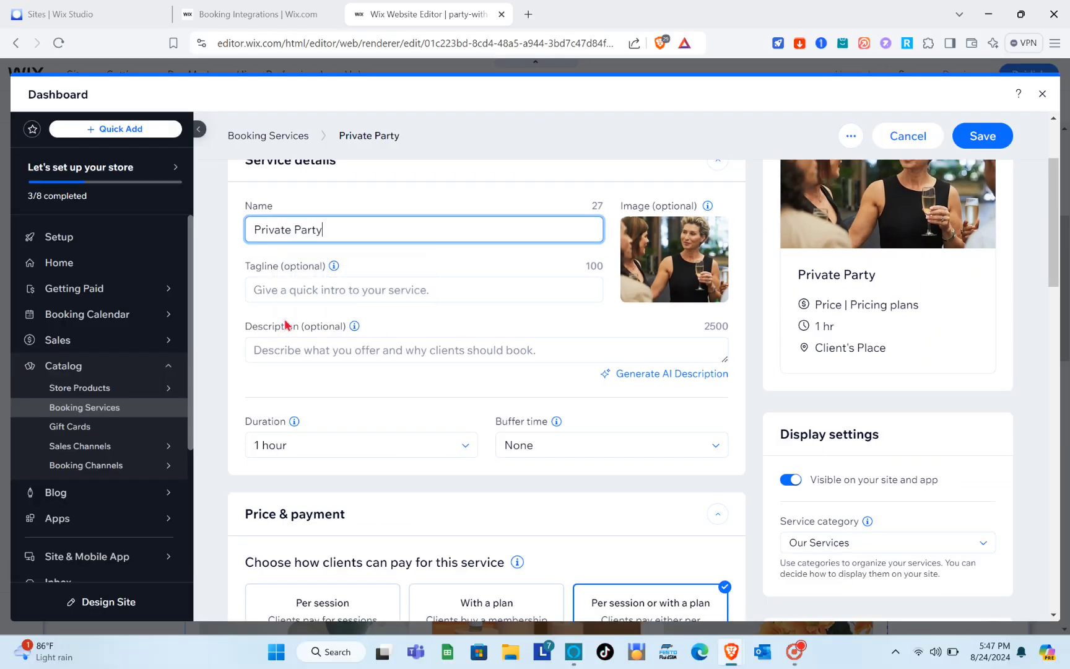
{"action": "left_click", "coordinate": [172, 276]}
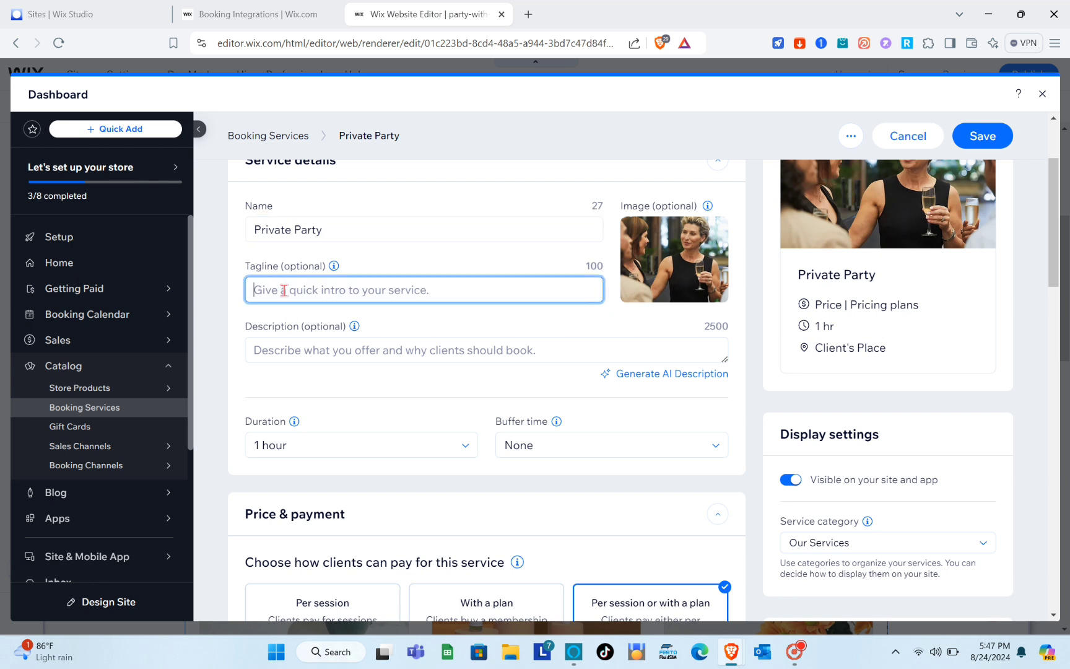
{"action": "left_click", "coordinate": [355, 350]}
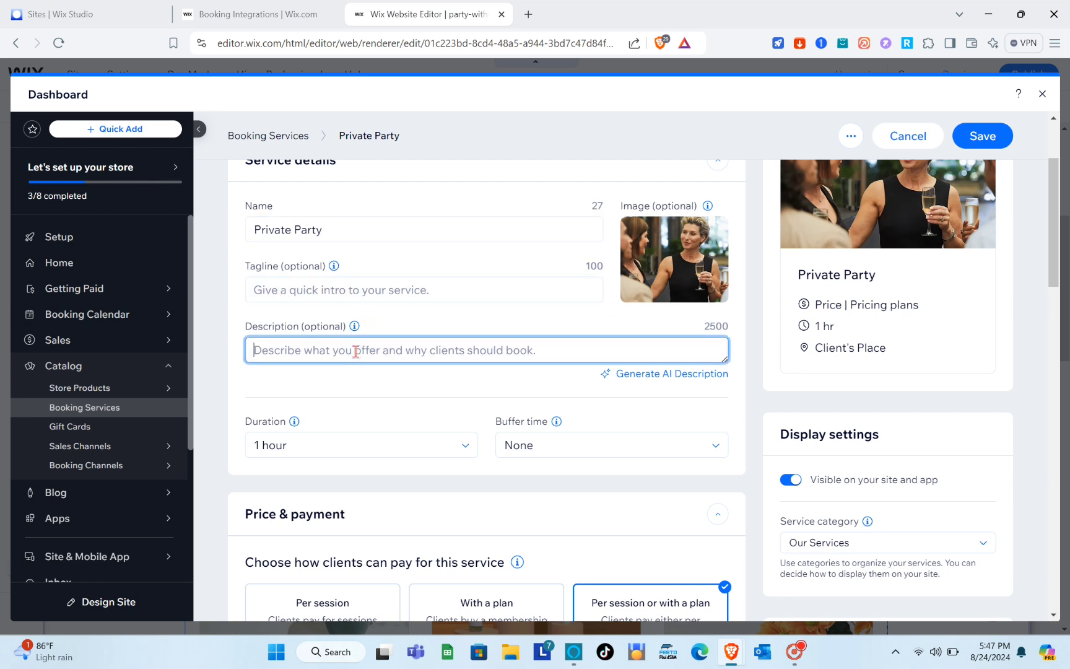
{"action": "left_click", "coordinate": [660, 374]}
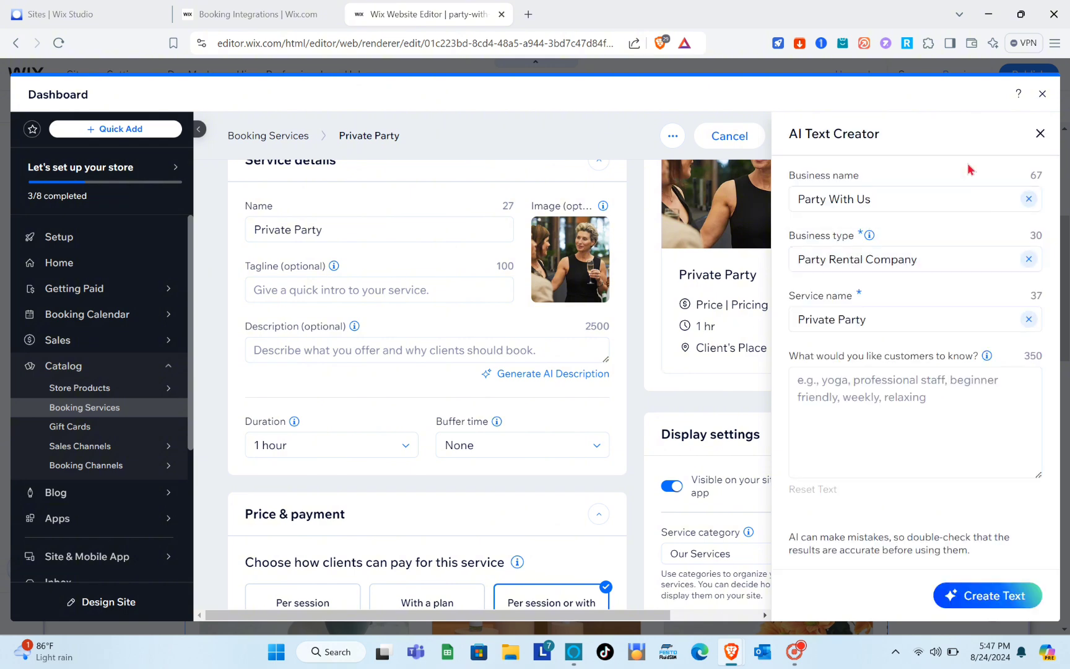
Fill the Private Party description with AI Option 2, 'Host an unforgettable private party with Party With Us!'
{"action": "left_click", "coordinate": [998, 596]}
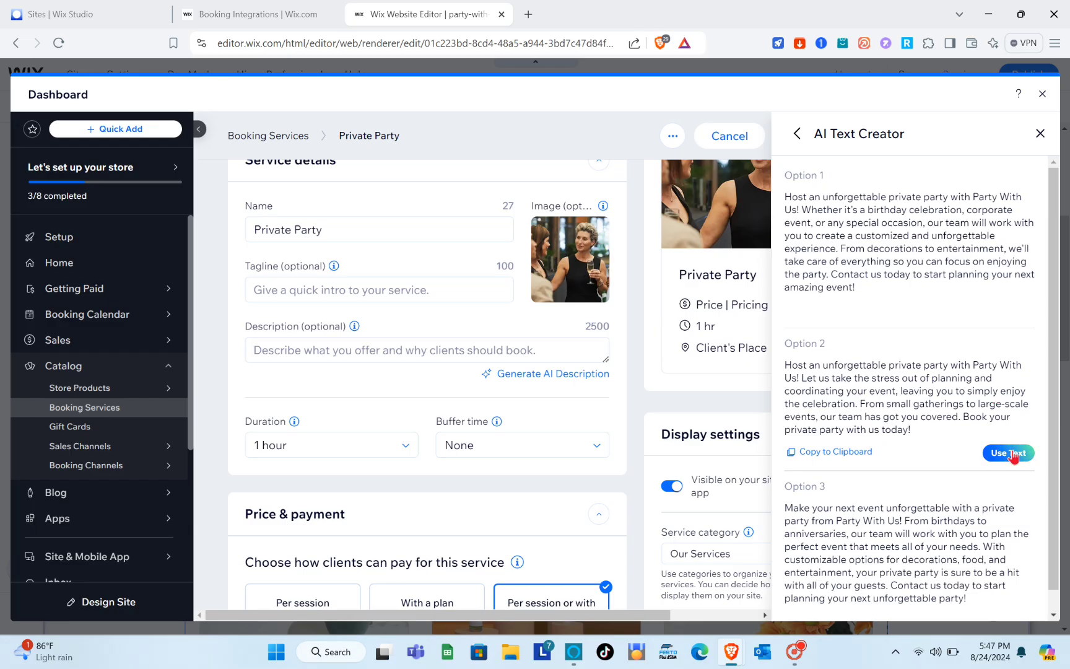
{"action": "left_click", "coordinate": [988, 539]}
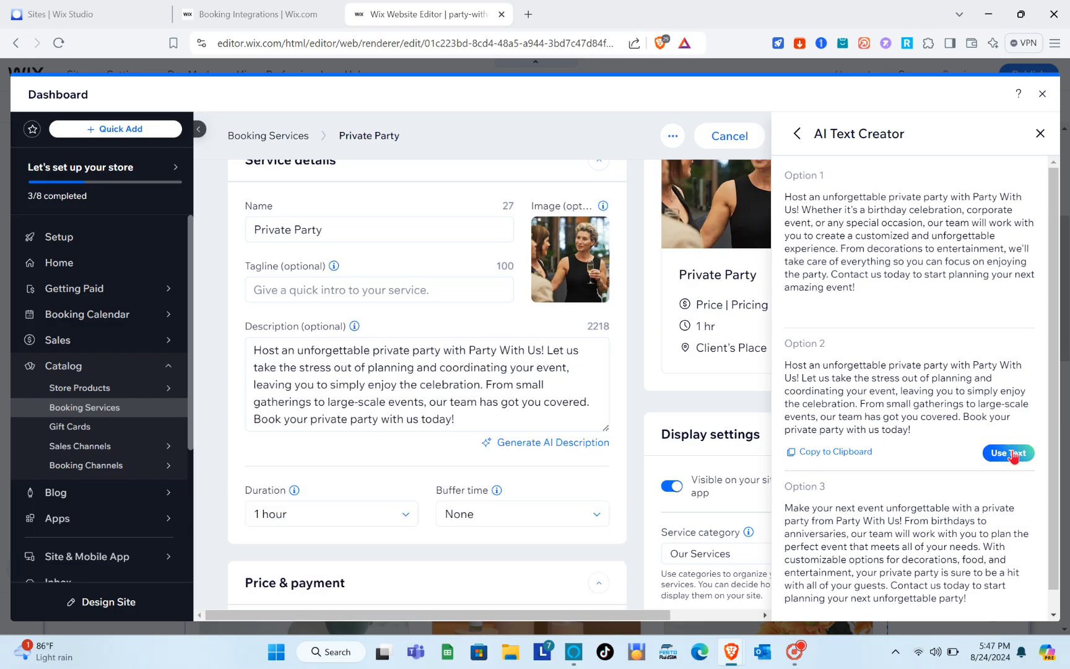
{"action": "left_click", "coordinate": [1041, 133]}
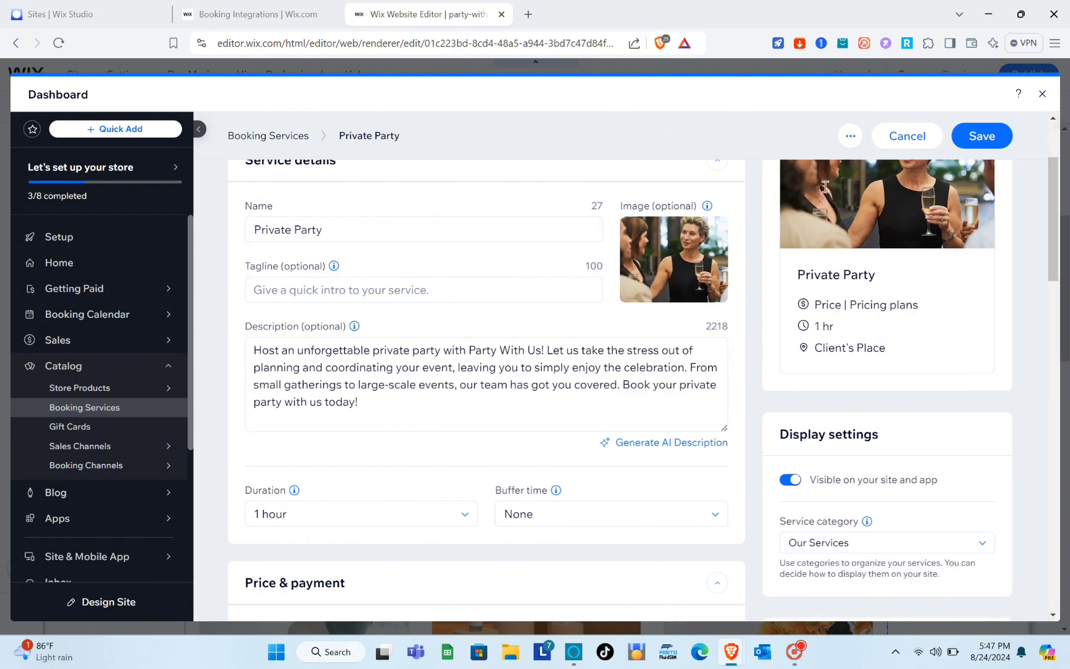
{"action": "scroll", "coordinate": [480, 317], "scroll_direction": "down", "scroll_amount": 3}
{"action": "left_click", "coordinate": [418, 310]}
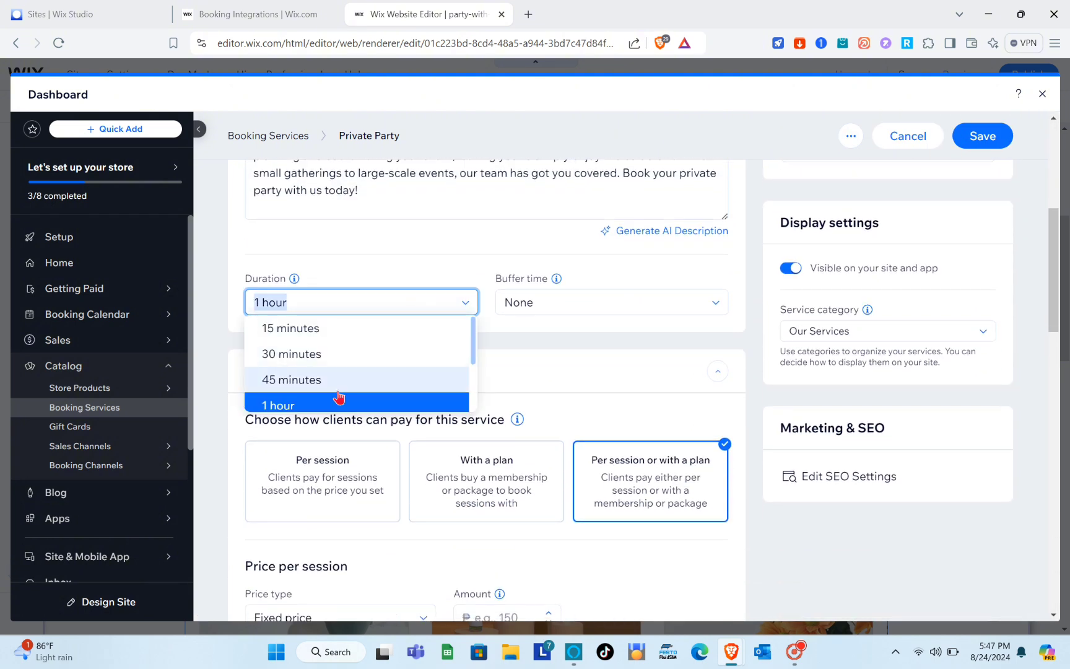
Set a custom 12-hour Private Party duration with a 15-minute buffer after each session
{"action": "scroll", "coordinate": [341, 396], "scroll_direction": "down", "scroll_amount": 2}
{"action": "left_click", "coordinate": [318, 397]}
{"action": "left_click", "coordinate": [286, 303]}
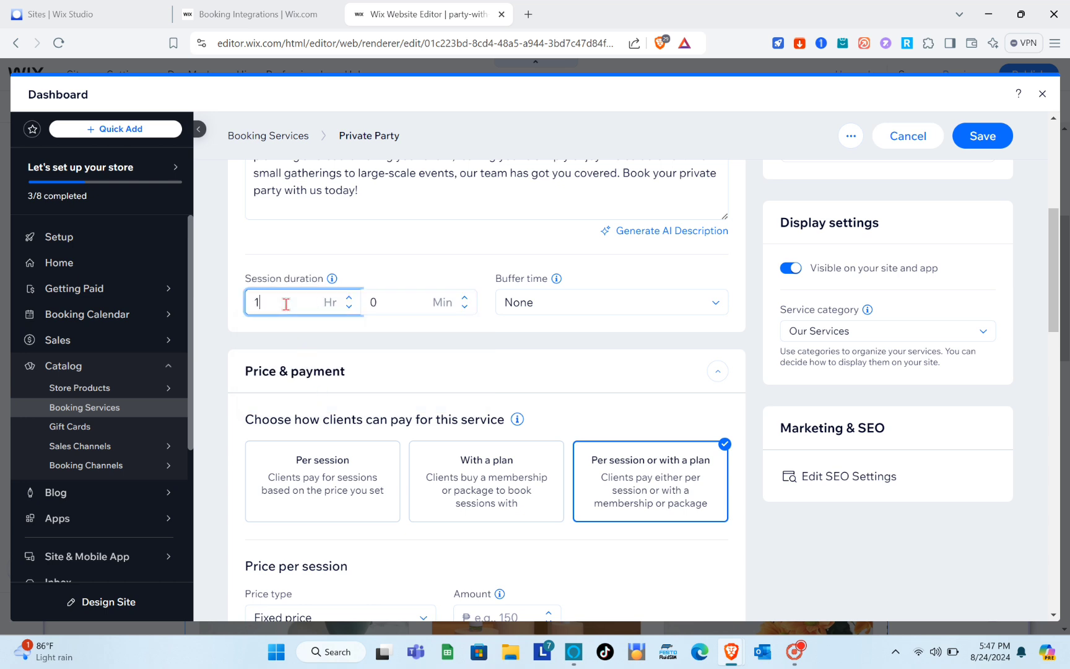
{"action": "left_click", "coordinate": [562, 302]}
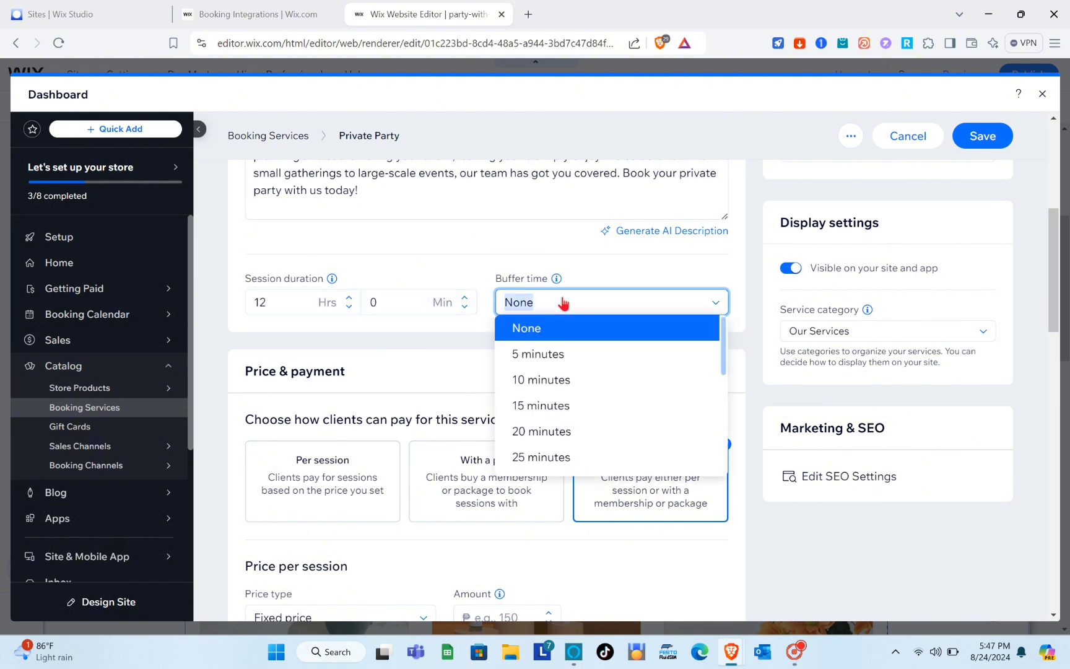
{"action": "left_click", "coordinate": [534, 405]}
{"action": "mouse_move", "coordinate": [559, 282]}
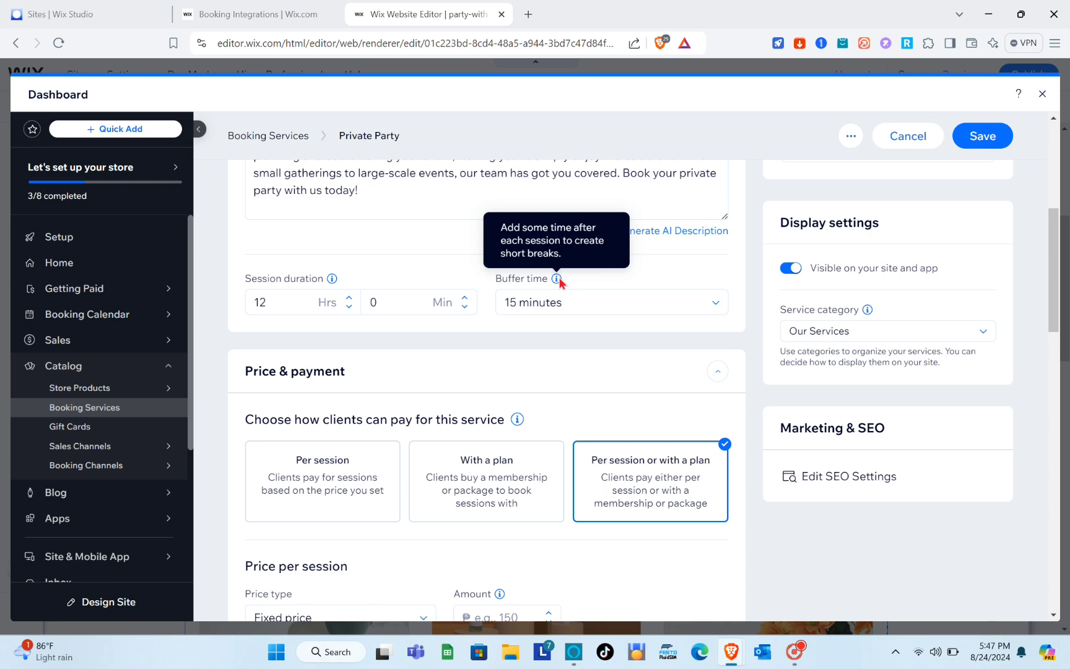
{"action": "left_click", "coordinate": [508, 368]}
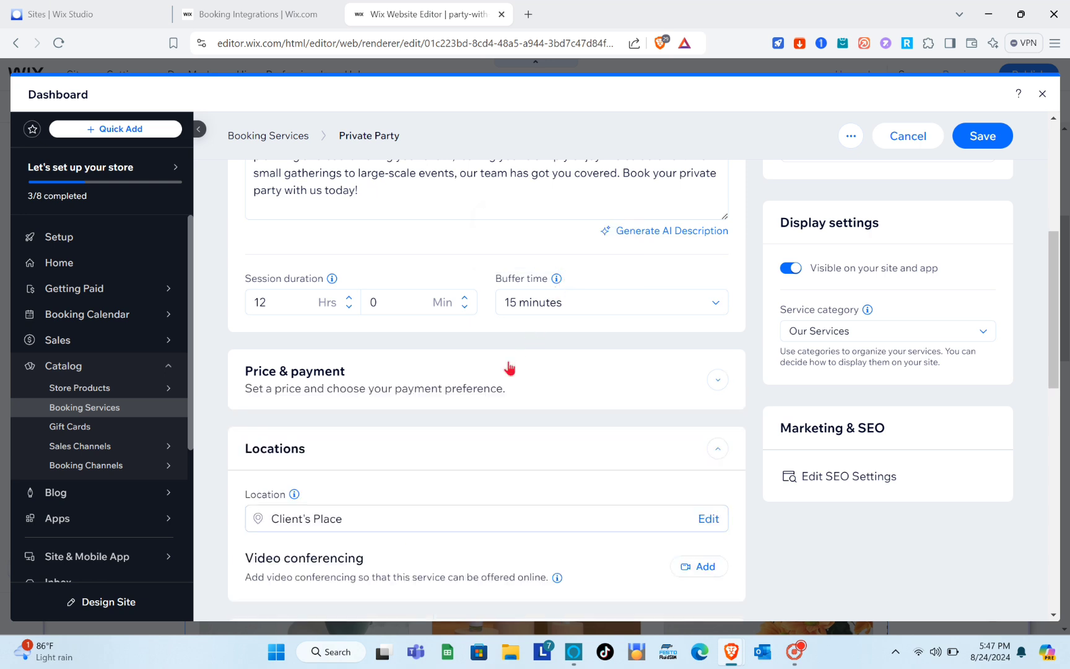
{"action": "scroll", "coordinate": [508, 366], "scroll_direction": "down", "scroll_amount": 2}
{"action": "scroll", "coordinate": [396, 340], "scroll_direction": "up", "scroll_amount": 2}
{"action": "scroll", "coordinate": [397, 339], "scroll_direction": "down", "scroll_amount": 3}
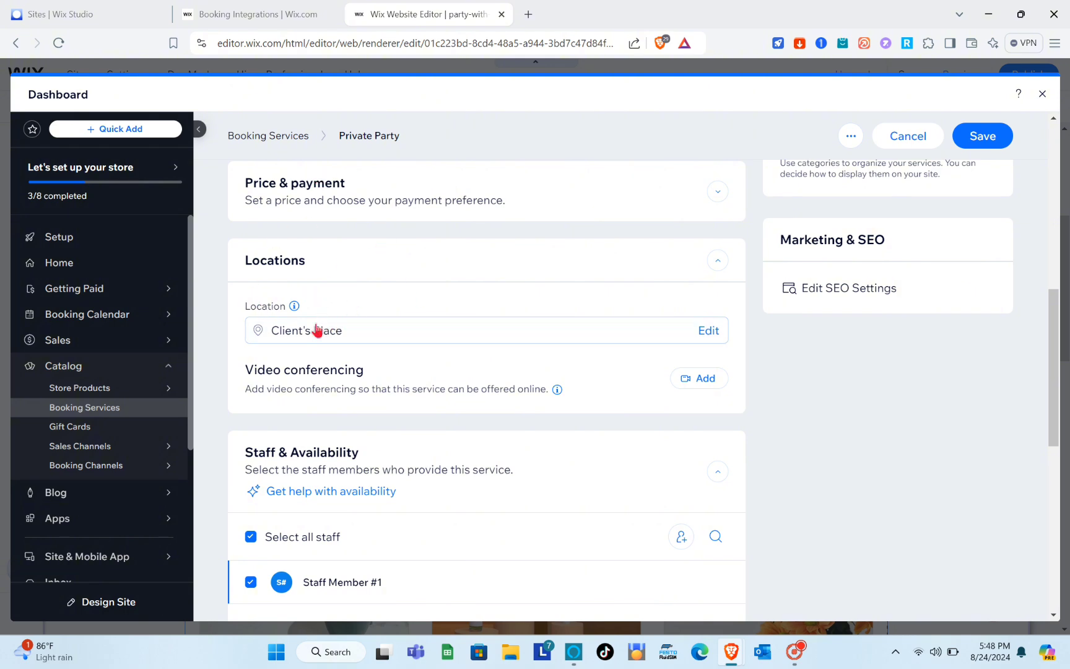
{"action": "left_click", "coordinate": [396, 340]}
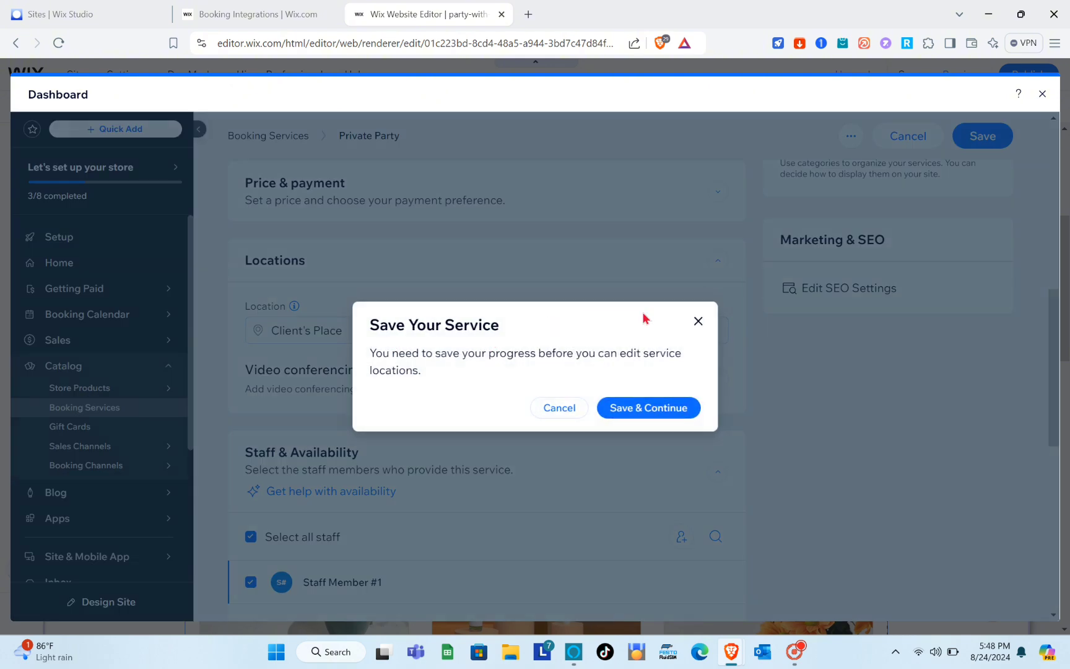
{"action": "left_click", "coordinate": [697, 322]}
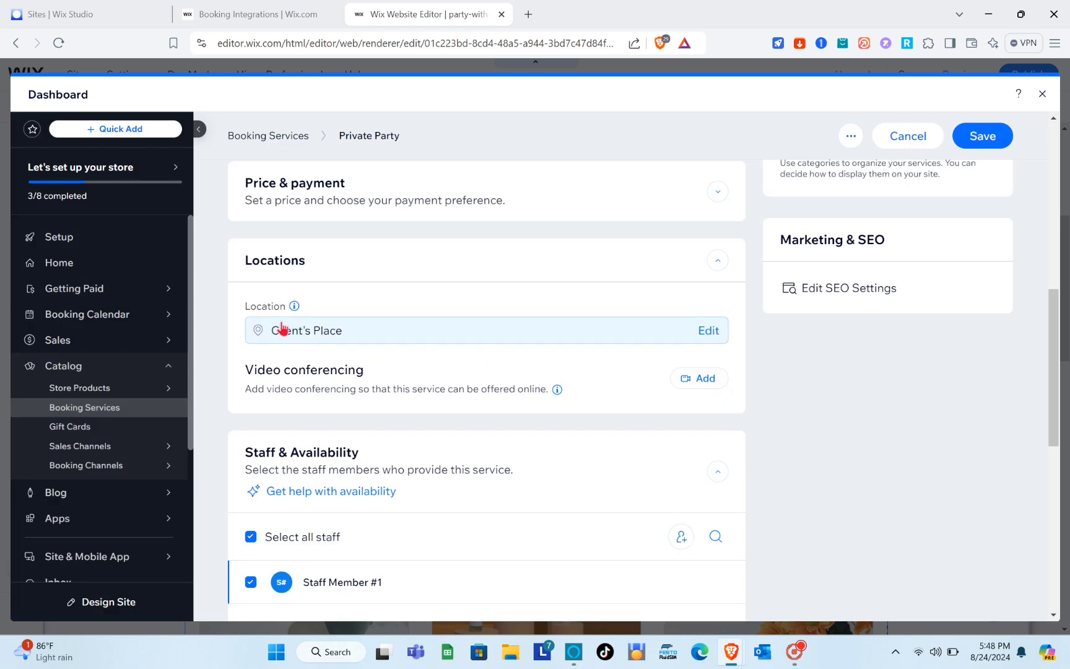
{"action": "scroll", "coordinate": [318, 382], "scroll_direction": "up", "scroll_amount": 2}
{"action": "scroll", "coordinate": [318, 387], "scroll_direction": "down", "scroll_amount": 4}
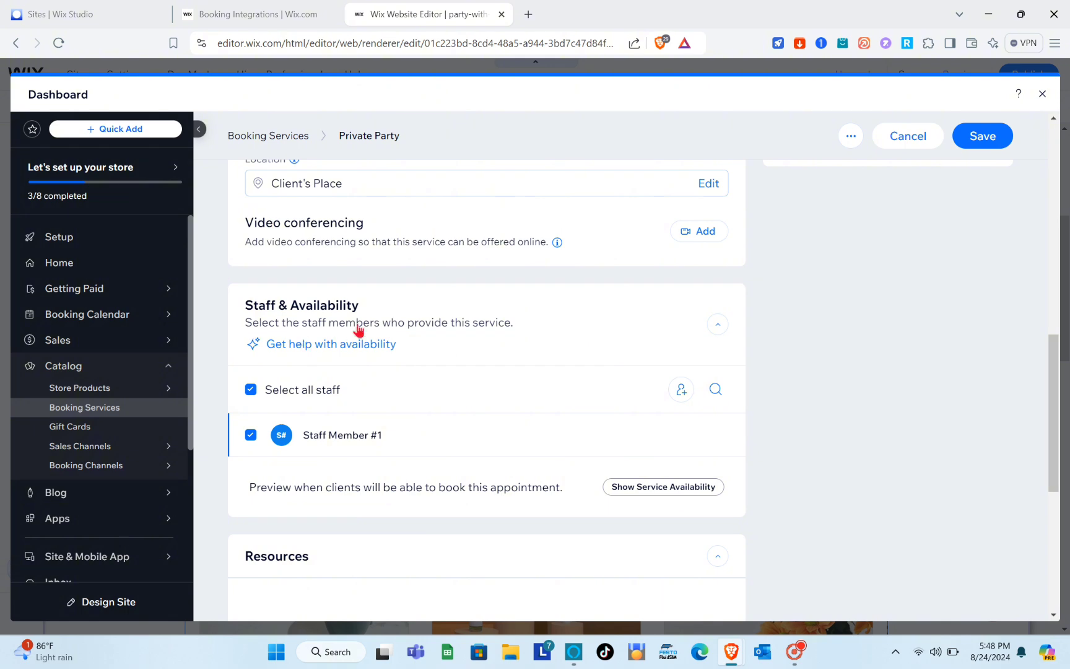
{"action": "scroll", "coordinate": [358, 325], "scroll_direction": "down", "scroll_amount": 1}
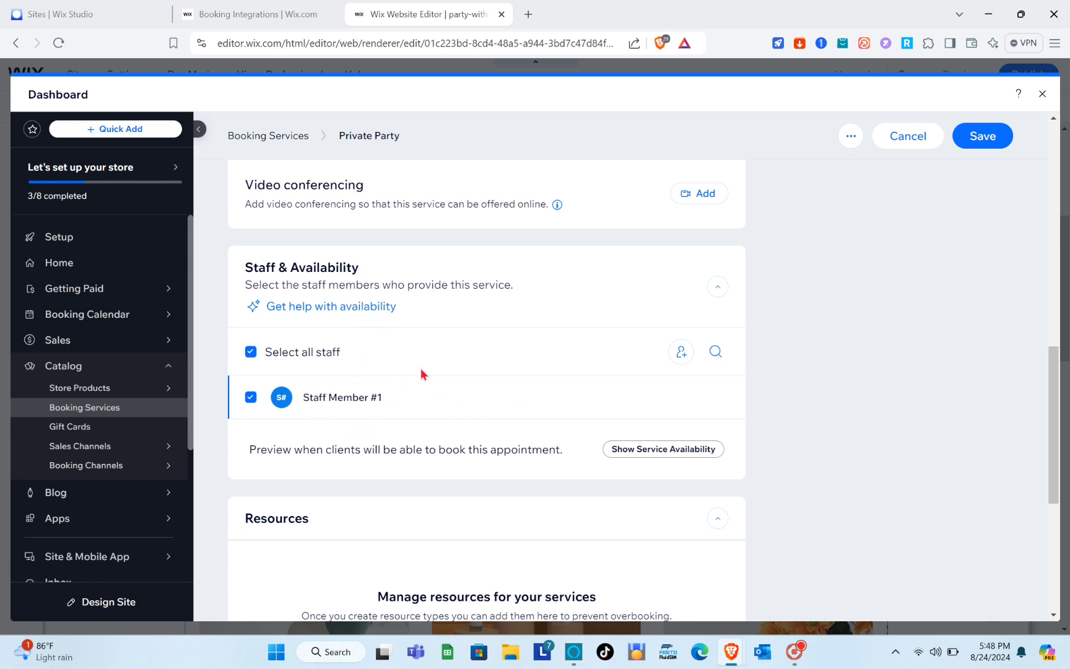
{"action": "scroll", "coordinate": [405, 423], "scroll_direction": "down", "scroll_amount": 4}
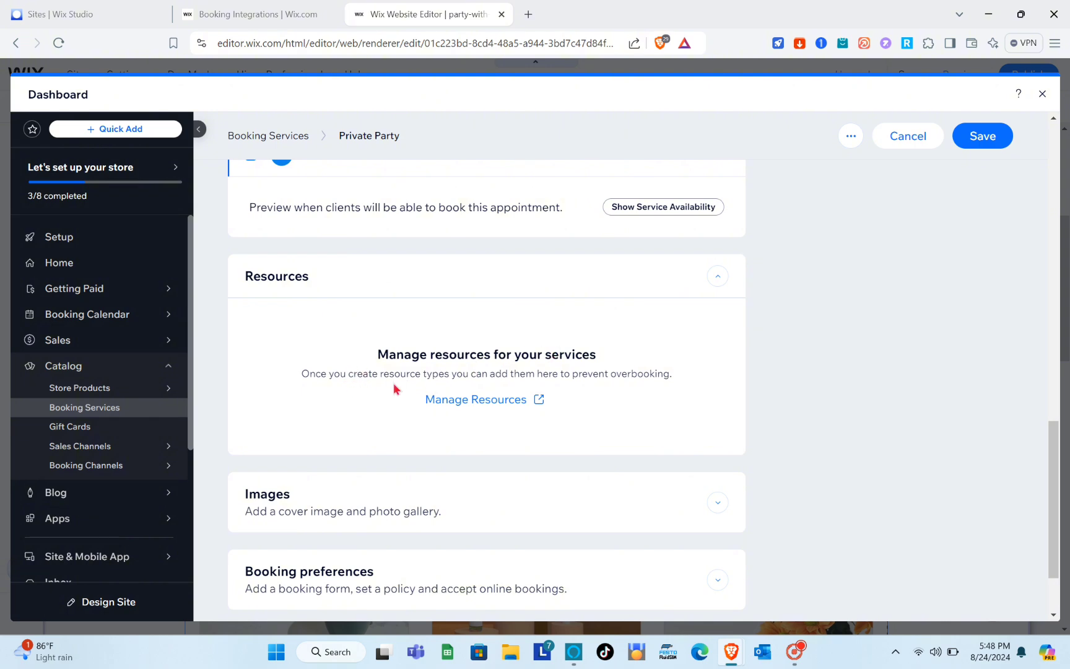
{"action": "scroll", "coordinate": [412, 393], "scroll_direction": "down", "scroll_amount": 2}
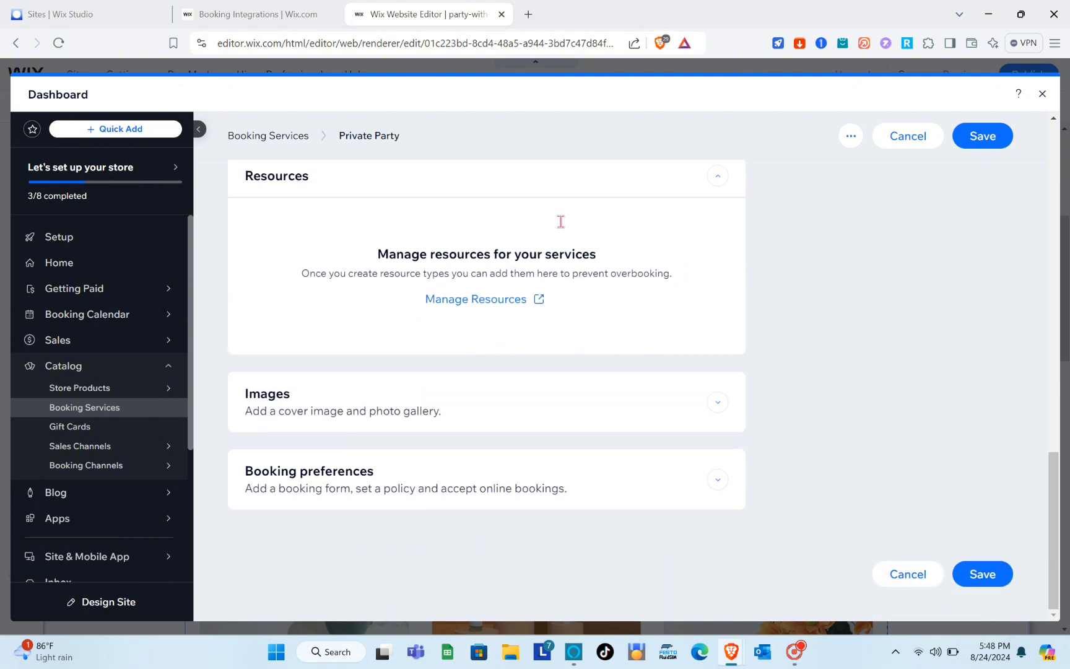
{"action": "scroll", "coordinate": [407, 367], "scroll_direction": "down", "scroll_amount": 6}
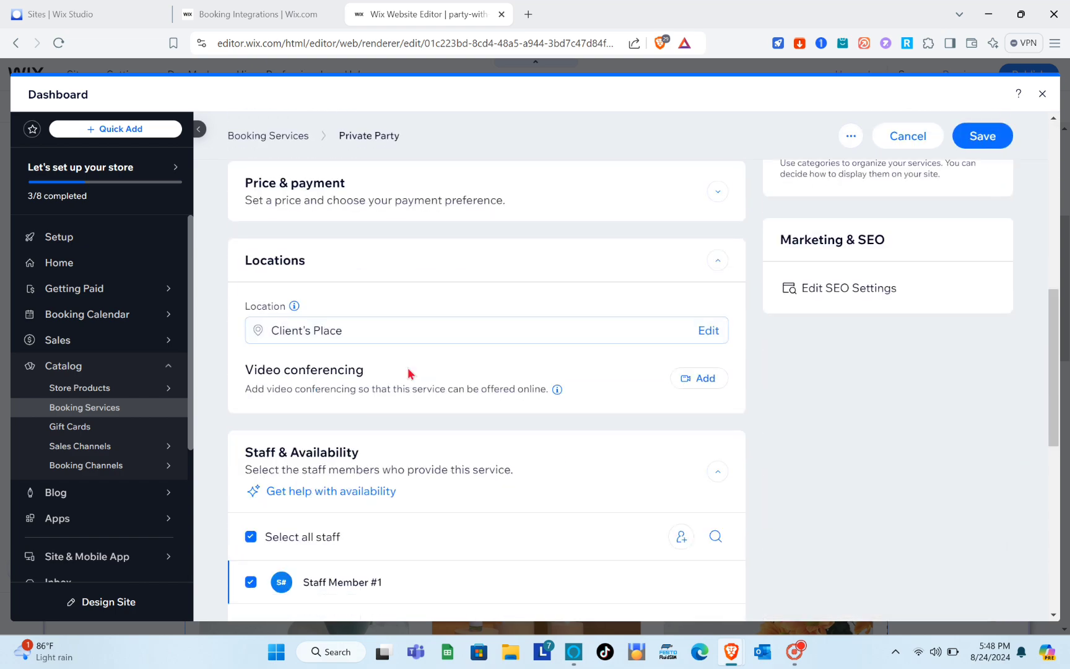
{"action": "scroll", "coordinate": [406, 372], "scroll_direction": "down", "scroll_amount": 7}
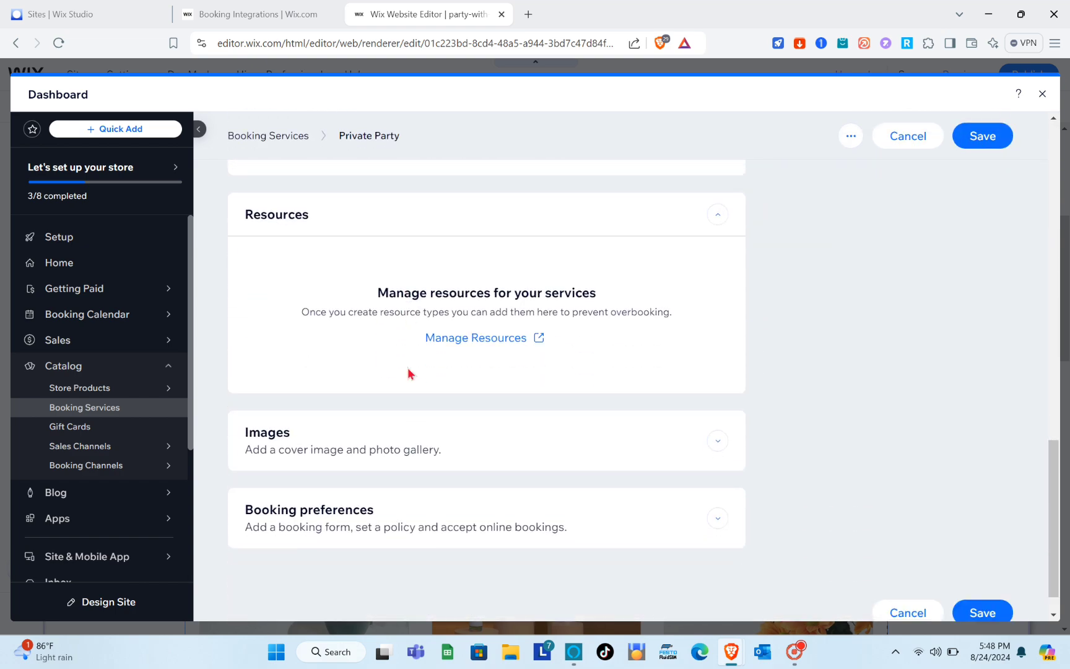
{"action": "scroll", "coordinate": [407, 372], "scroll_direction": "up", "scroll_amount": 5}
{"action": "scroll", "coordinate": [408, 373], "scroll_direction": "up", "scroll_amount": 8}
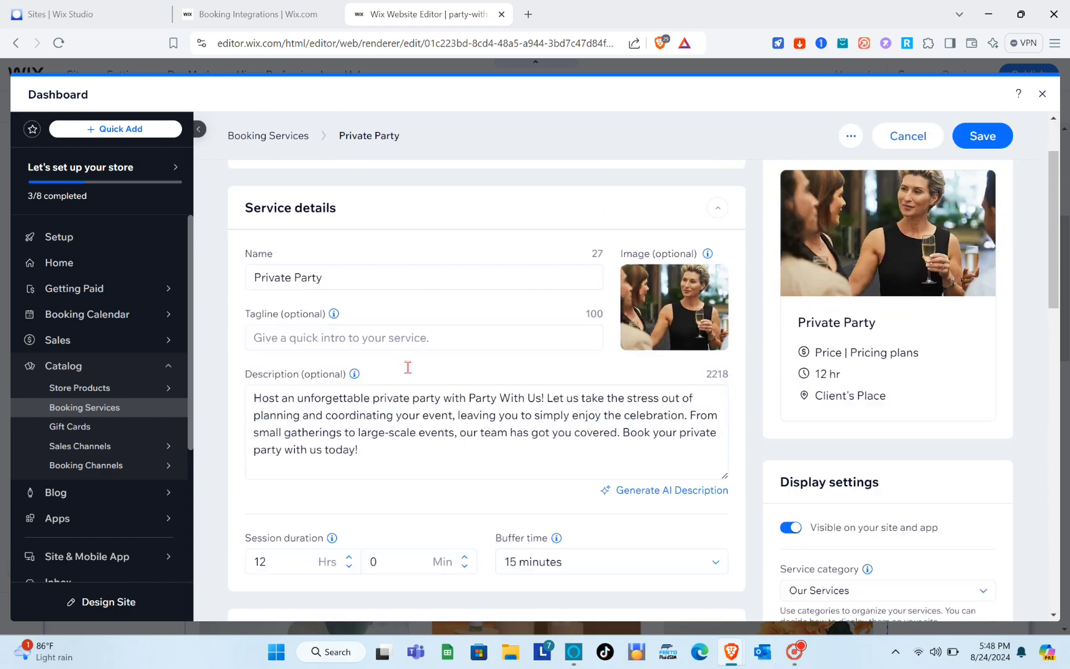
{"action": "scroll", "coordinate": [408, 372], "scroll_direction": "up", "scroll_amount": 1}
{"action": "scroll", "coordinate": [407, 367], "scroll_direction": "down", "scroll_amount": 7}
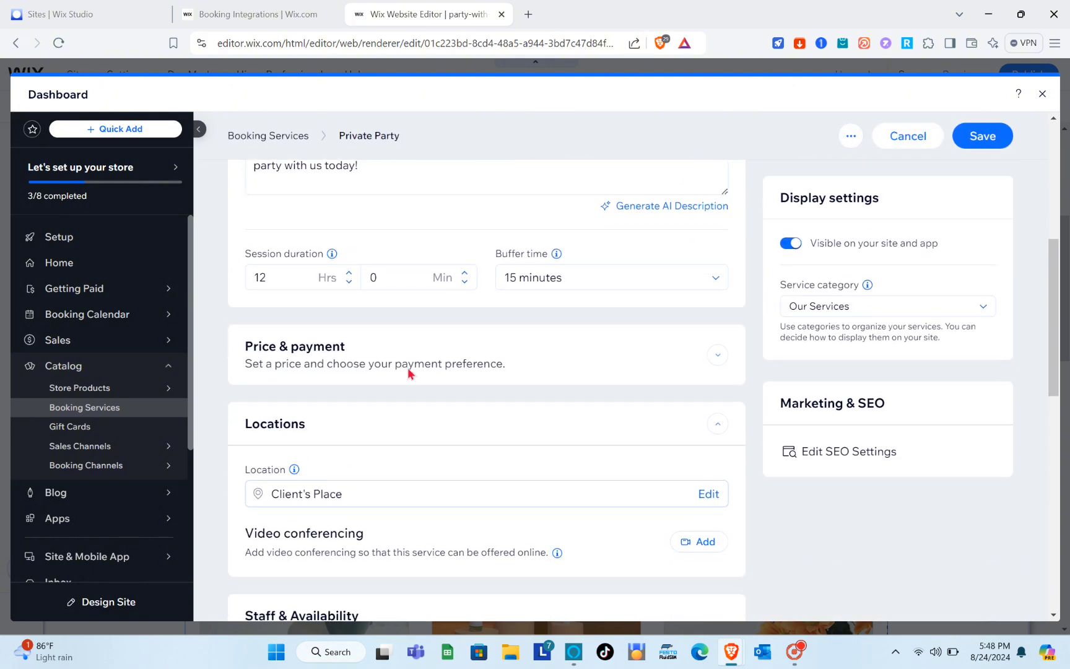
{"action": "scroll", "coordinate": [408, 372], "scroll_direction": "down", "scroll_amount": 1}
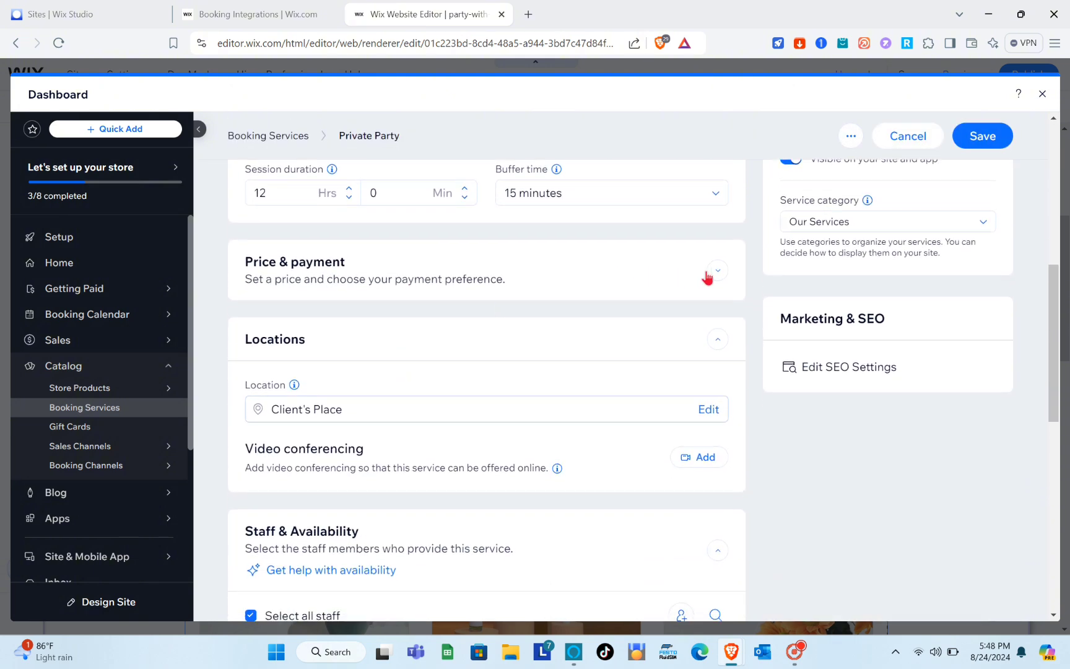
Charge a fixed price of ₱10,000 per session for Private Party
{"action": "left_click", "coordinate": [717, 271]}
{"action": "scroll", "coordinate": [335, 371], "scroll_direction": "down", "scroll_amount": 2}
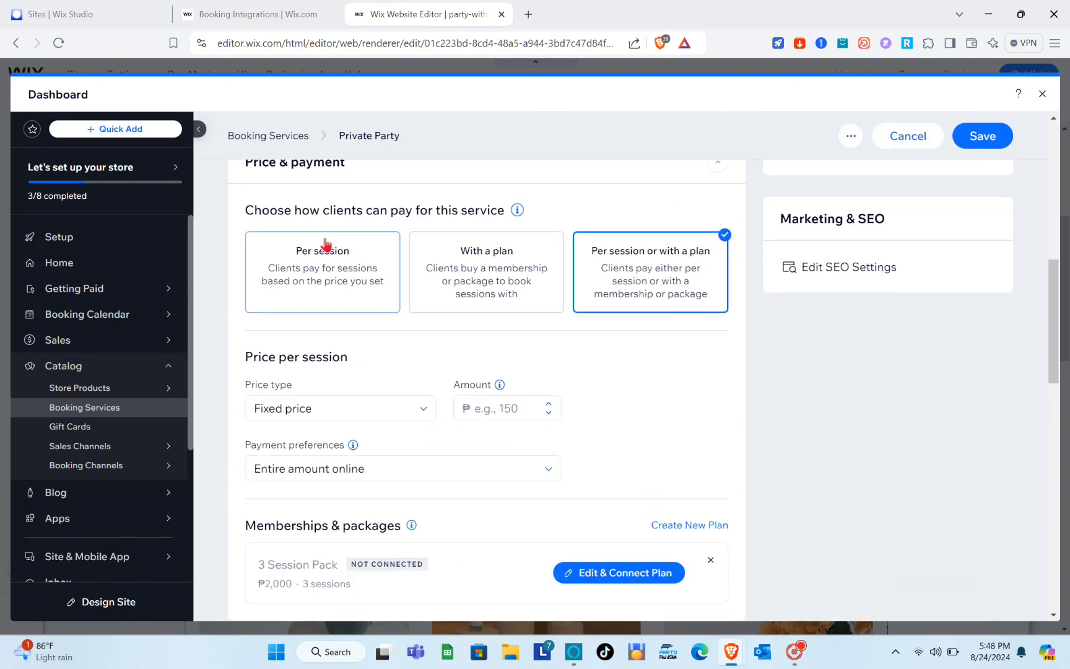
{"action": "left_click", "coordinate": [330, 293]}
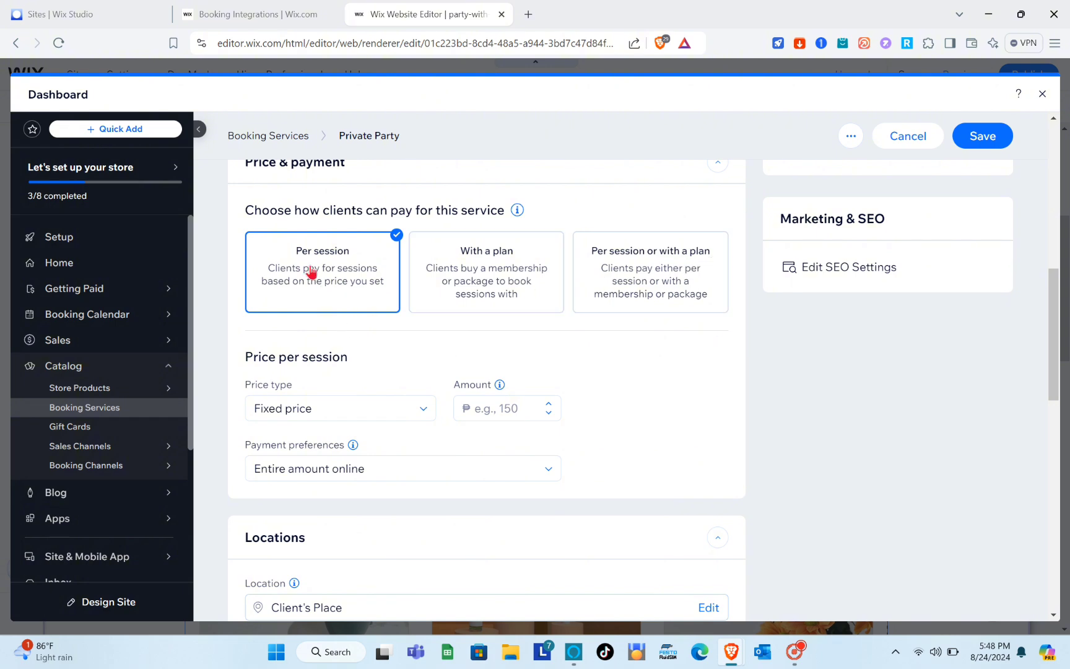
{"action": "left_click", "coordinate": [350, 419]}
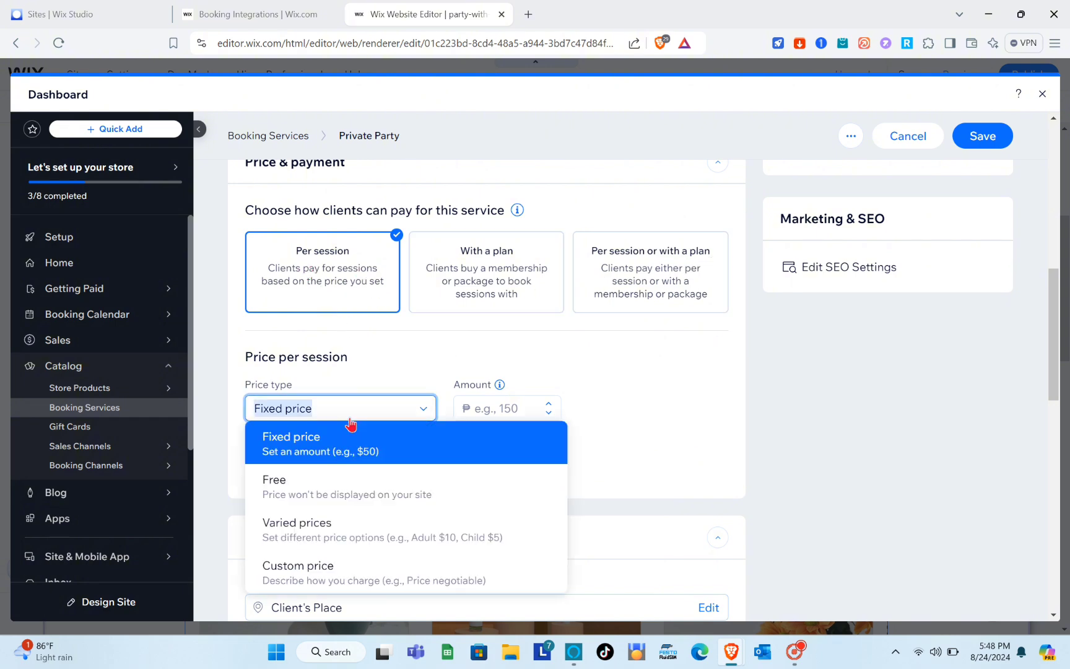
{"action": "left_click", "coordinate": [351, 427]}
{"action": "left_click", "coordinate": [515, 415]}
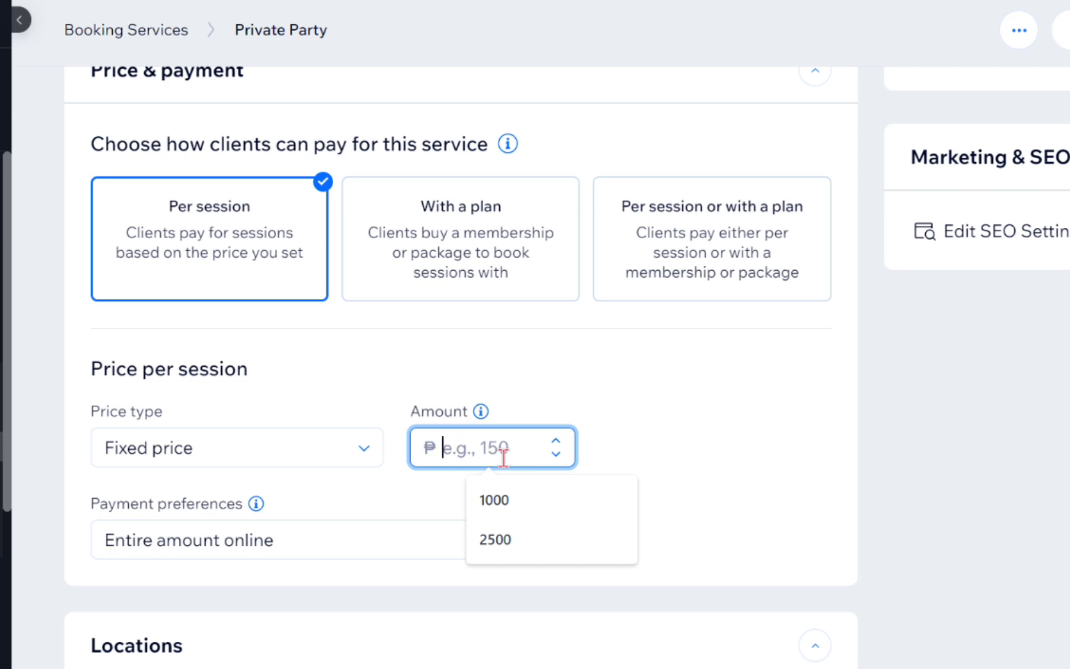
{"action": "type", "text": "10000"}
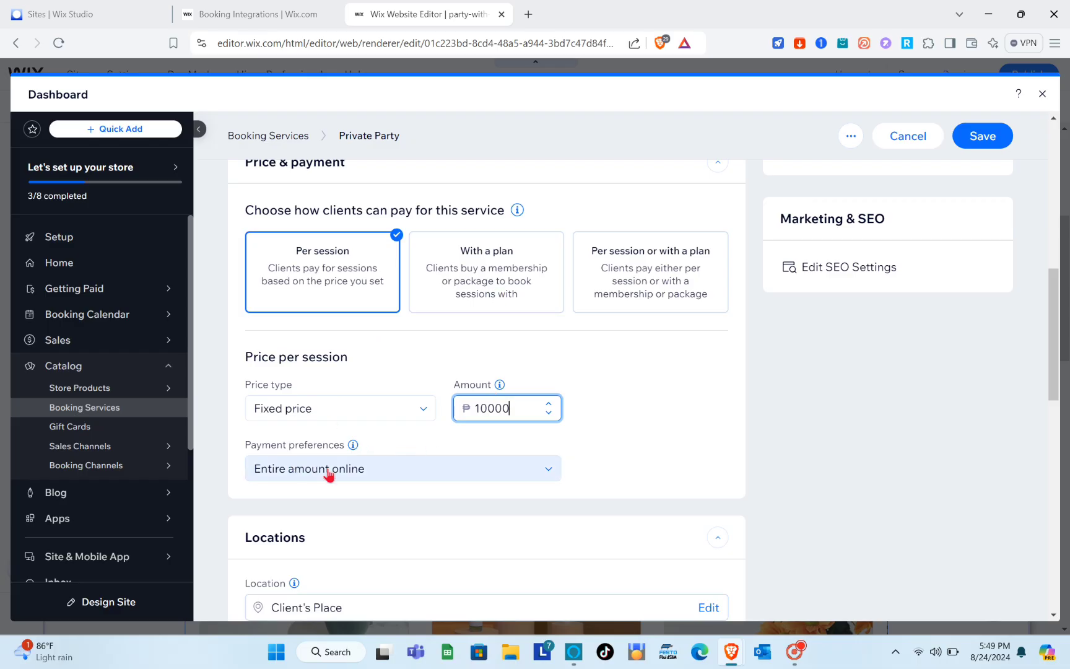
Keep the payment preference as the entire amount paid online
{"action": "left_click", "coordinate": [329, 475]}
{"action": "scroll", "coordinate": [329, 475], "scroll_direction": "down", "scroll_amount": 3}
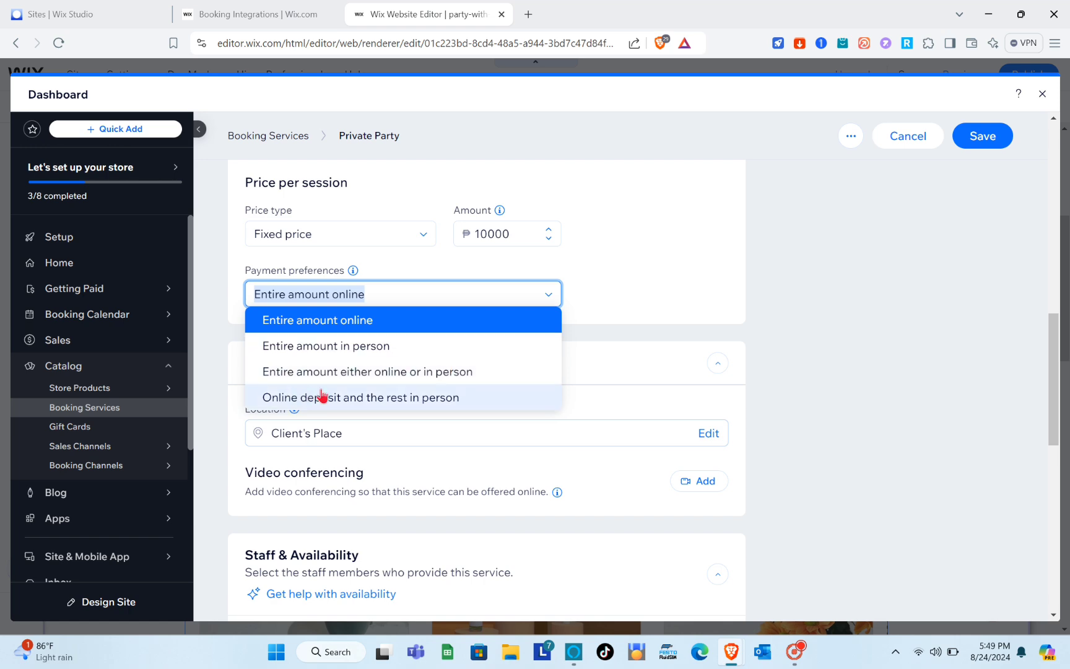
{"action": "left_click", "coordinate": [348, 325]}
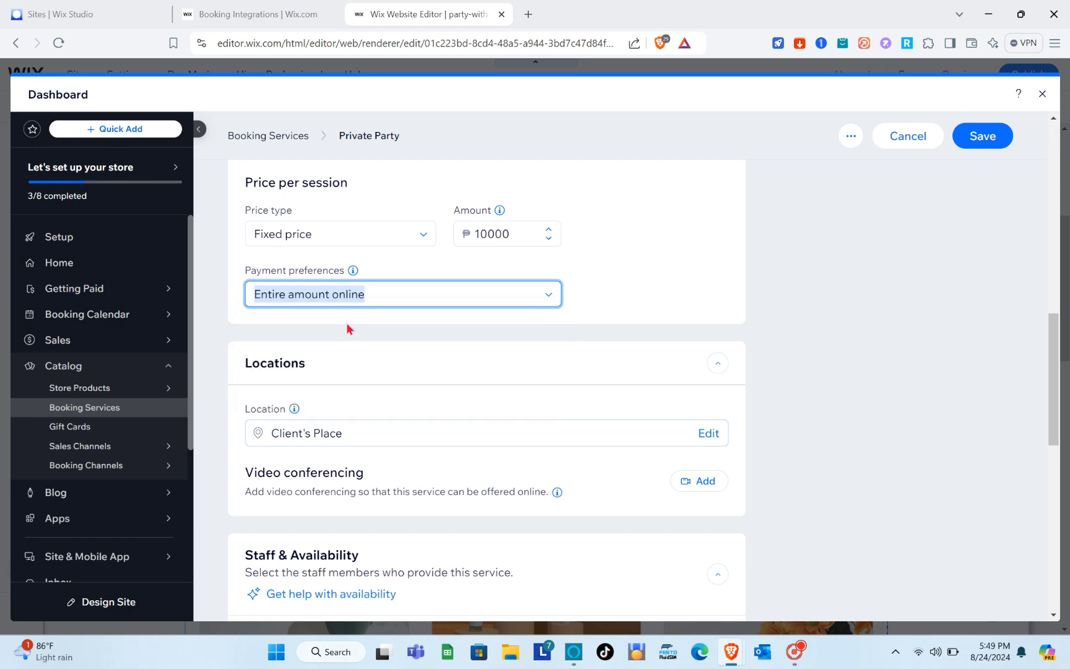
{"action": "scroll", "coordinate": [348, 325], "scroll_direction": "down", "scroll_amount": 3}
{"action": "scroll", "coordinate": [346, 325], "scroll_direction": "down", "scroll_amount": 8}
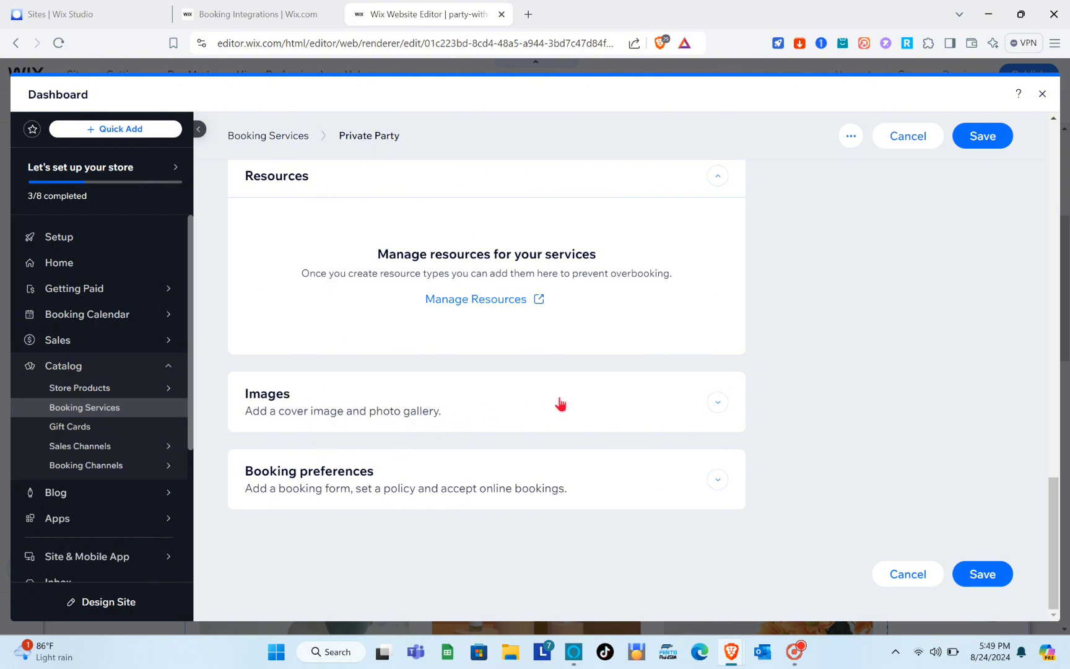
{"action": "left_click", "coordinate": [555, 399]}
Keep the Default policy in the Private Party booking preferences
{"action": "scroll", "coordinate": [358, 403], "scroll_direction": "down", "scroll_amount": 5}
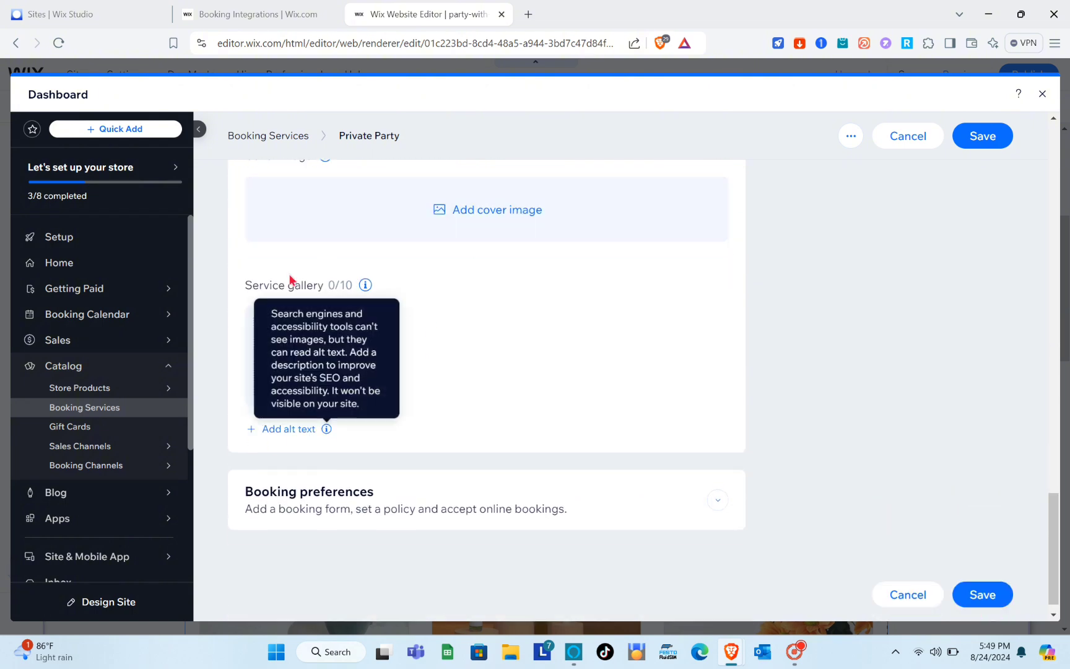
{"action": "left_click", "coordinate": [717, 500]}
{"action": "scroll", "coordinate": [464, 433], "scroll_direction": "down", "scroll_amount": 2}
{"action": "scroll", "coordinate": [462, 433], "scroll_direction": "down", "scroll_amount": 3}
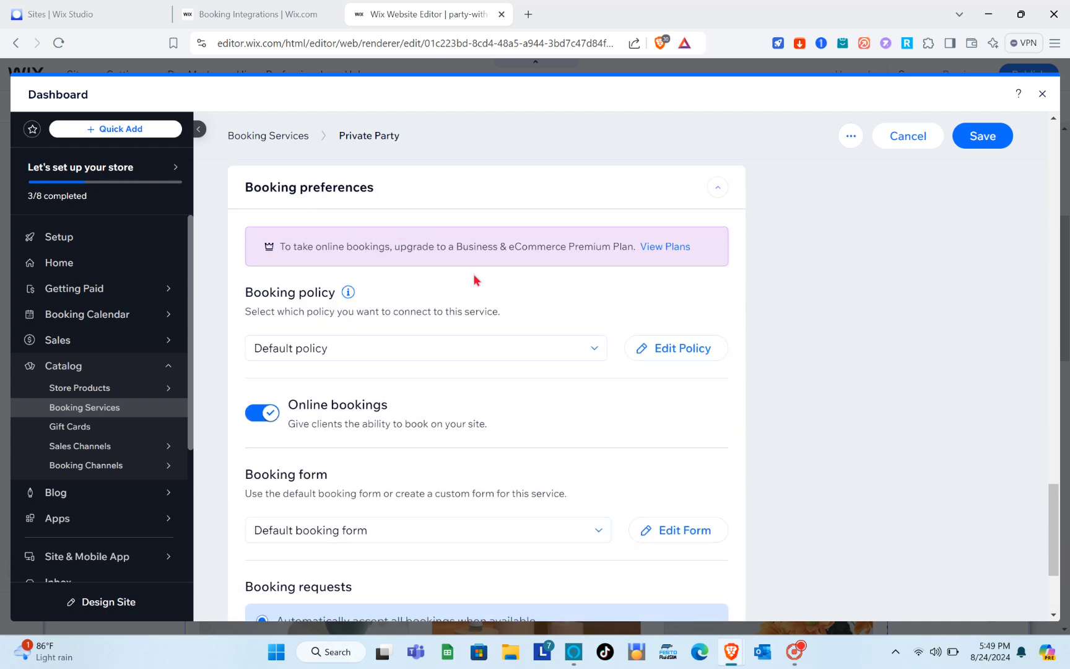
{"action": "scroll", "coordinate": [358, 374], "scroll_direction": "down", "scroll_amount": 1}
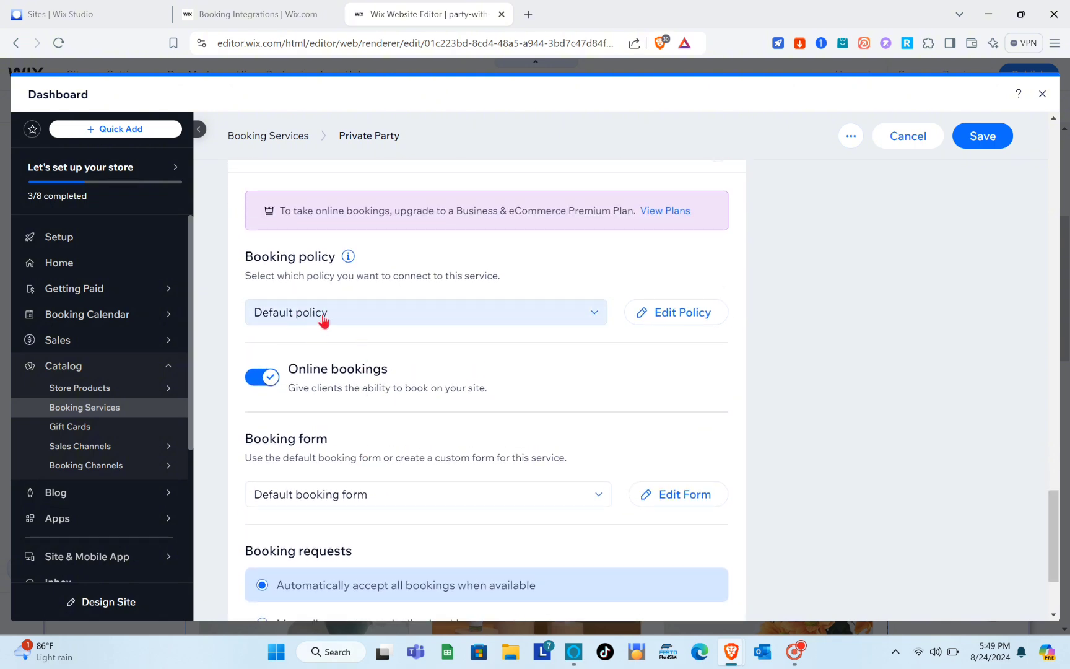
{"action": "left_click", "coordinate": [366, 316]}
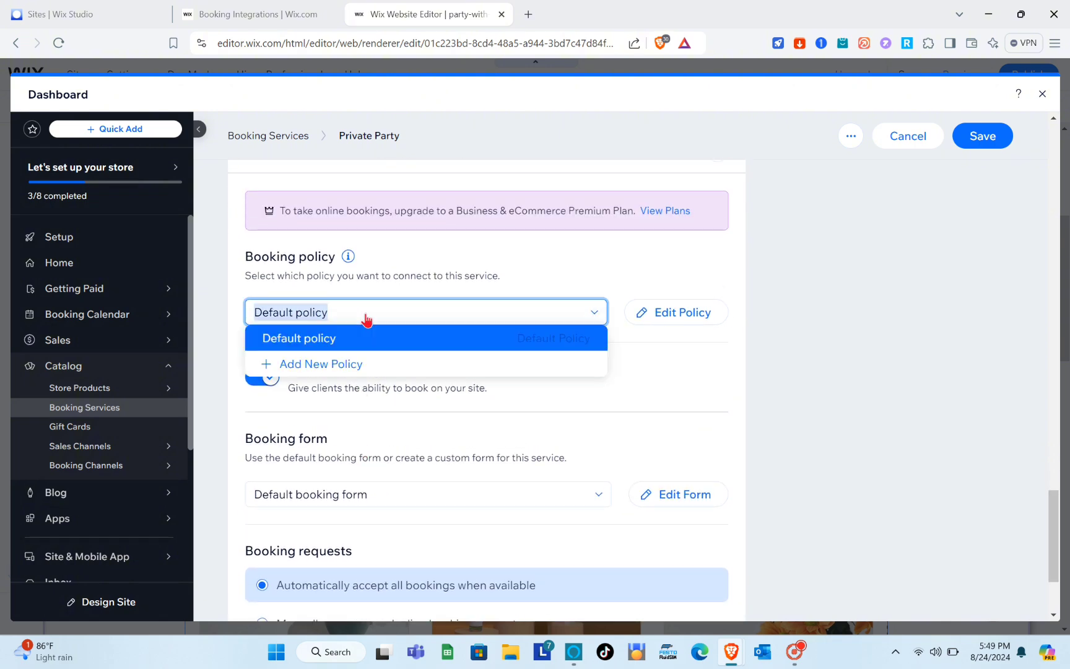
{"action": "left_click", "coordinate": [366, 317]}
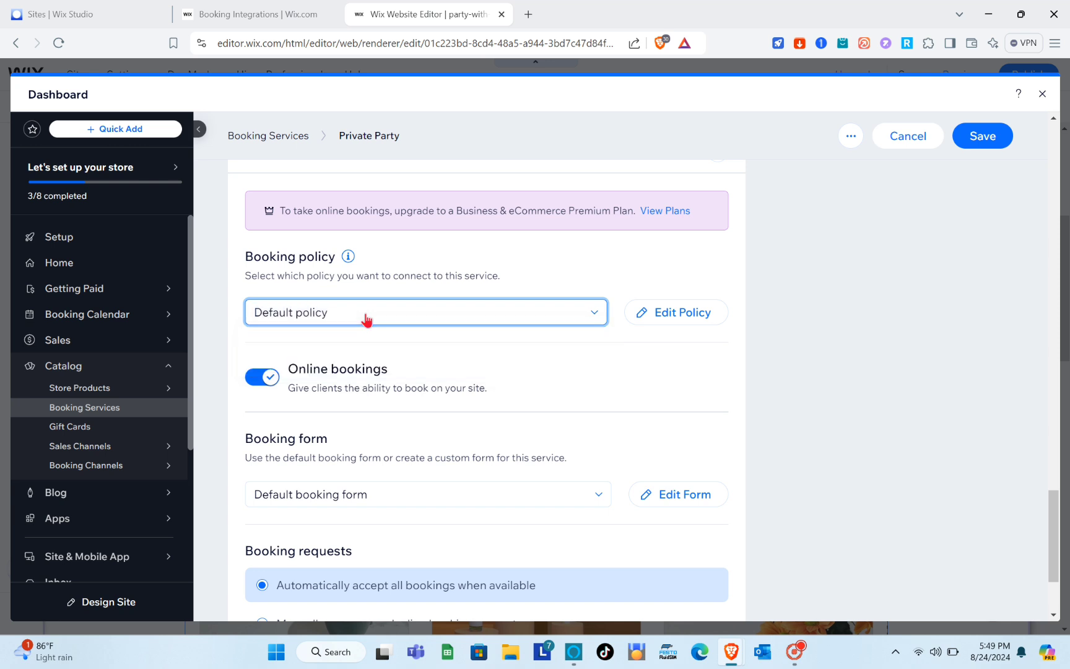
Keep automatic booking acceptance, then start editing the booking form, saving the service first
{"action": "scroll", "coordinate": [387, 428], "scroll_direction": "down", "scroll_amount": 2}
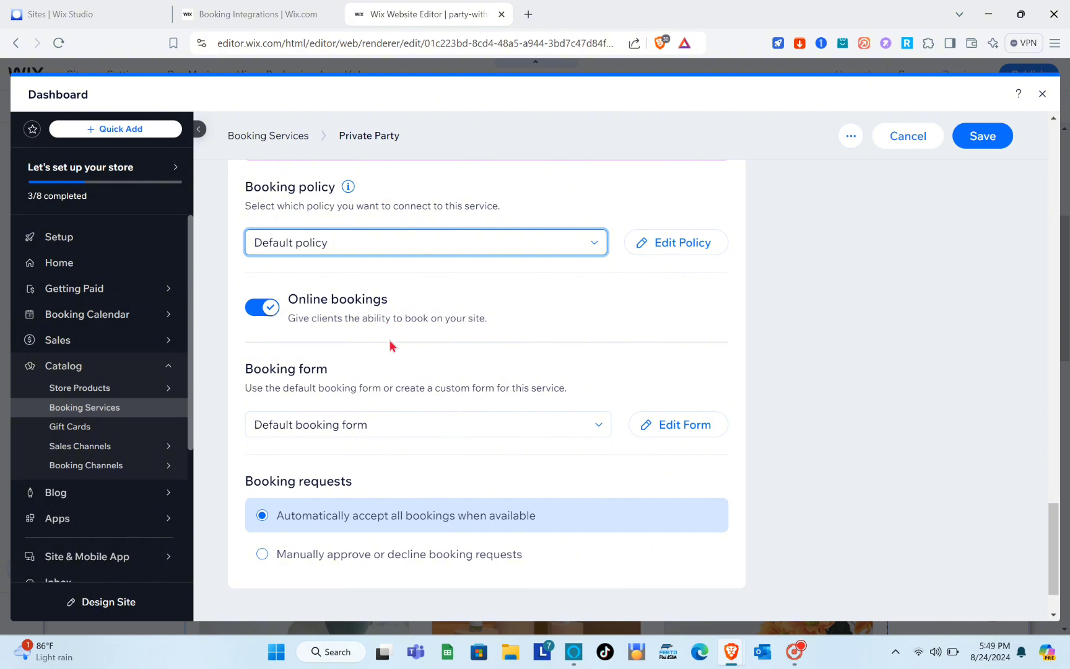
{"action": "scroll", "coordinate": [369, 406], "scroll_direction": "down", "scroll_amount": 1}
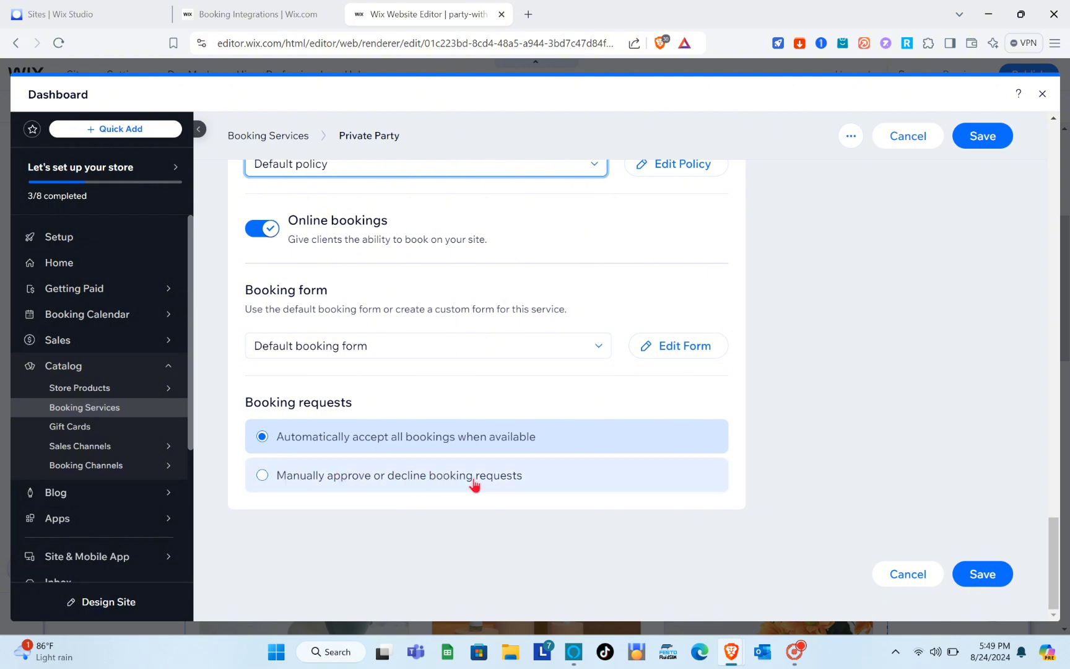
{"action": "left_click", "coordinate": [262, 438]}
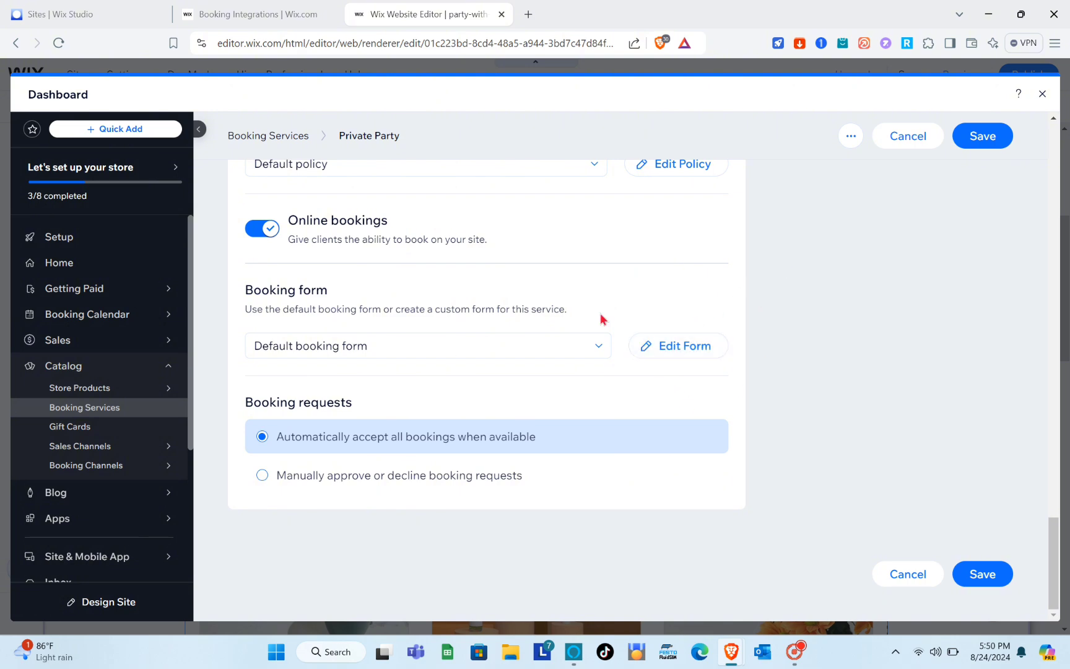
{"action": "left_click", "coordinate": [674, 358]}
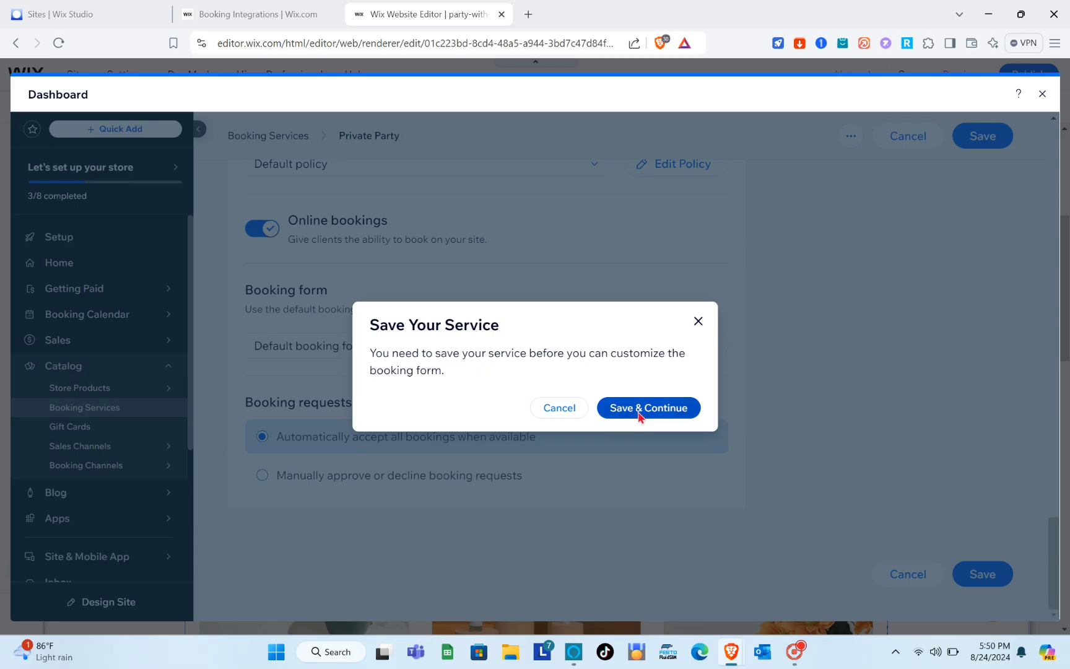
{"action": "left_click", "coordinate": [693, 458]}
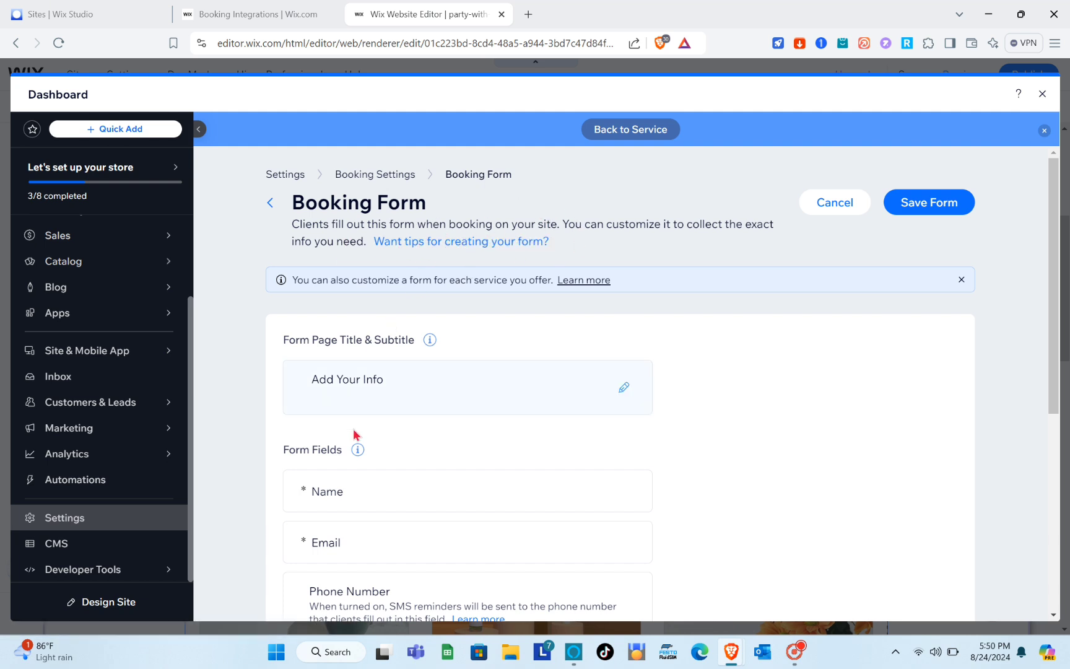
Save the Private Party booking form and close the Dashboard back to the Book Online page
{"action": "scroll", "coordinate": [353, 434], "scroll_direction": "down", "scroll_amount": 2}
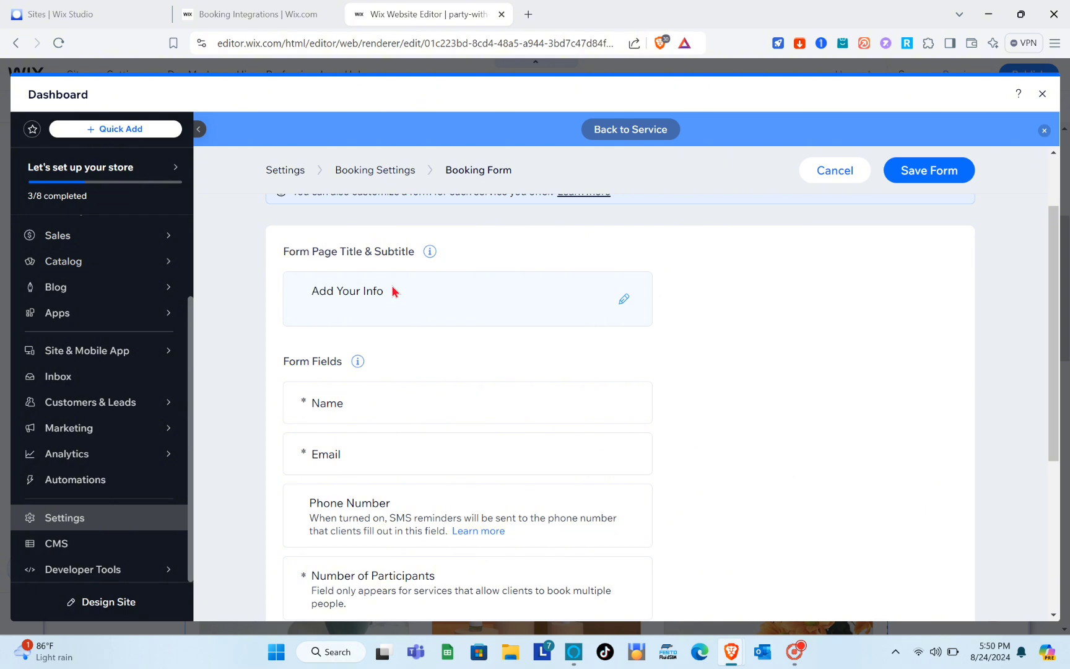
{"action": "scroll", "coordinate": [375, 410], "scroll_direction": "down", "scroll_amount": 2}
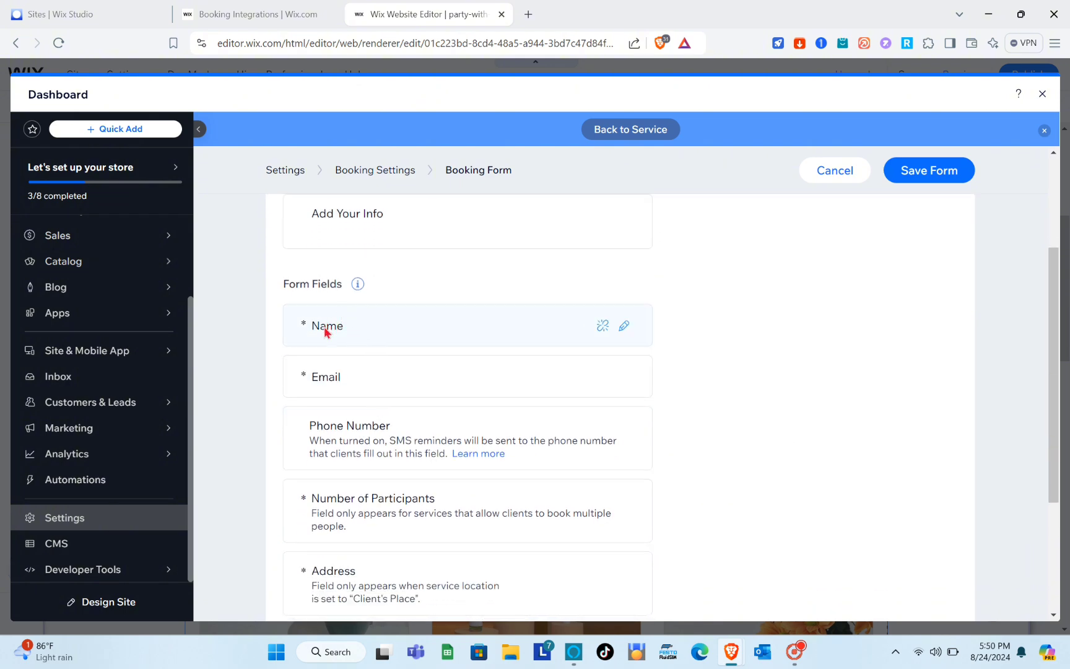
{"action": "mouse_move", "coordinate": [355, 288]}
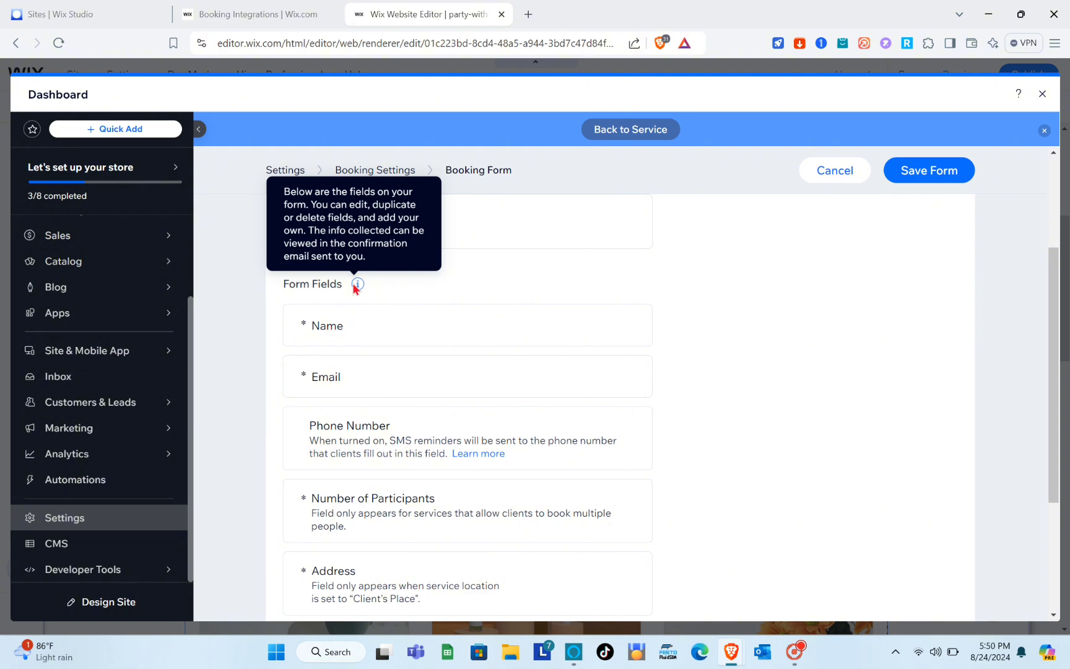
{"action": "scroll", "coordinate": [341, 428], "scroll_direction": "down", "scroll_amount": 2}
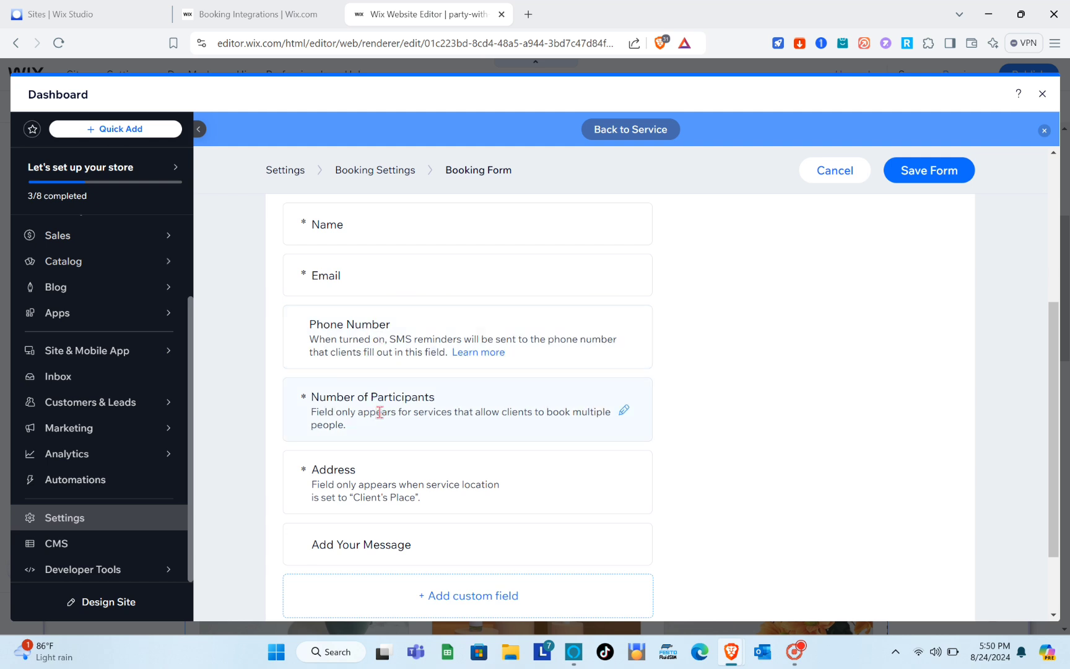
{"action": "scroll", "coordinate": [378, 410], "scroll_direction": "down", "scroll_amount": 2}
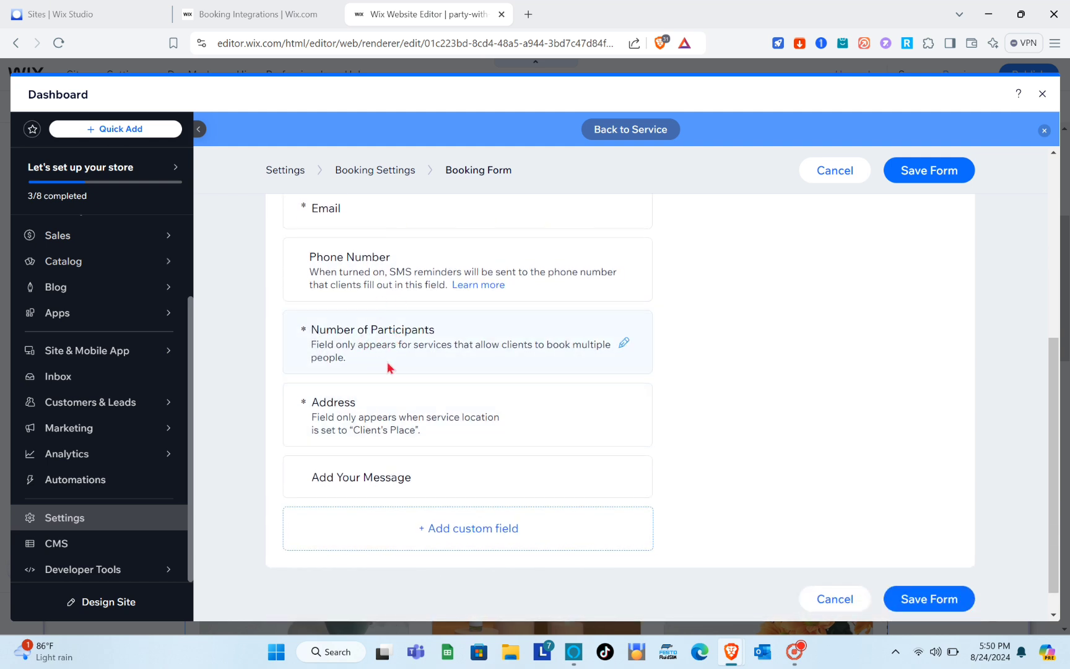
{"action": "scroll", "coordinate": [375, 417], "scroll_direction": "down", "scroll_amount": 1}
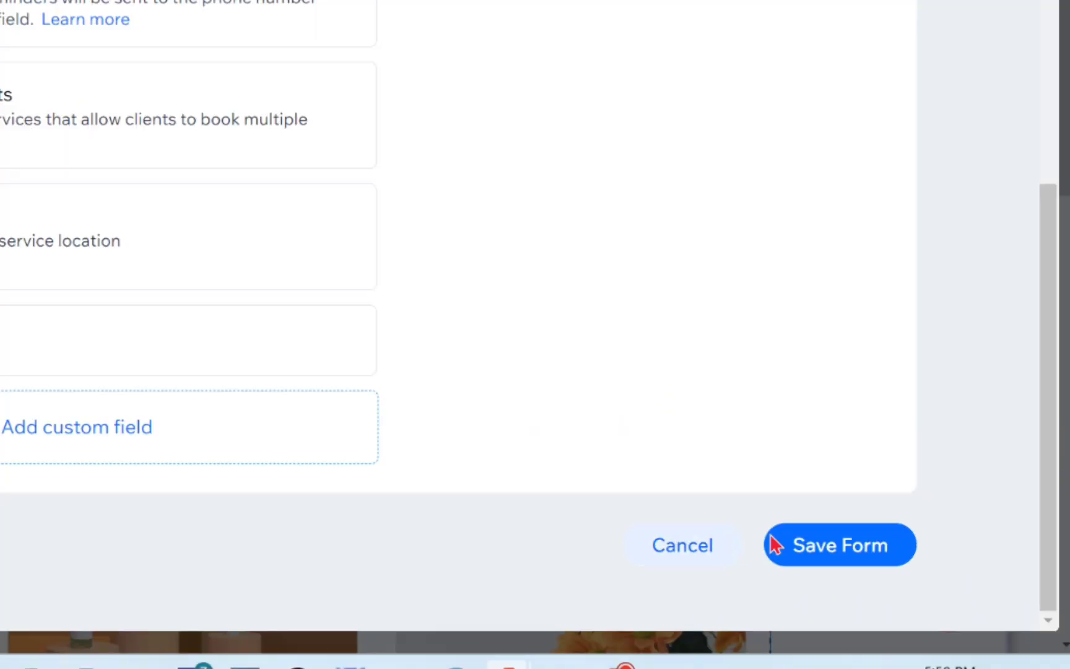
{"action": "left_click", "coordinate": [831, 546]}
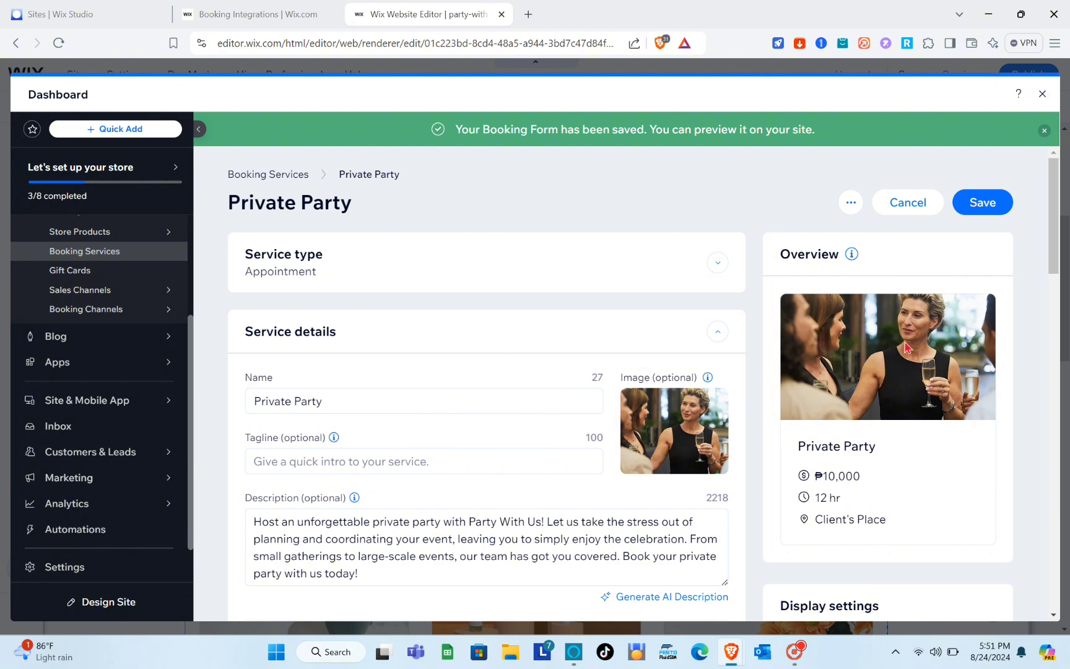
{"action": "scroll", "coordinate": [879, 437], "scroll_direction": "down", "scroll_amount": 1}
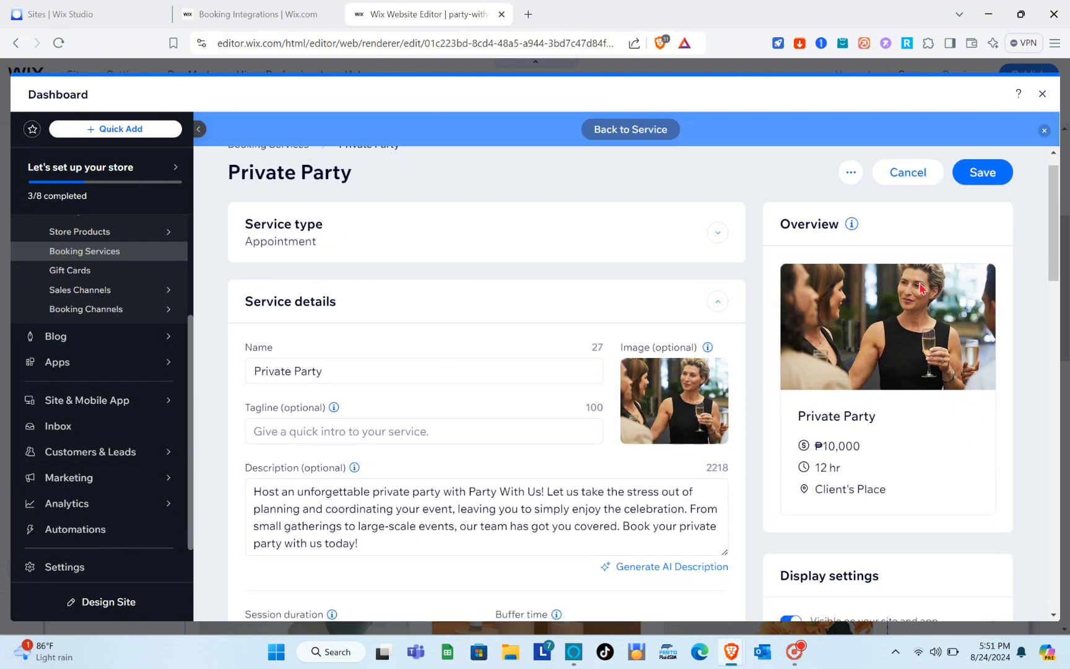
{"action": "left_click", "coordinate": [1042, 93]}
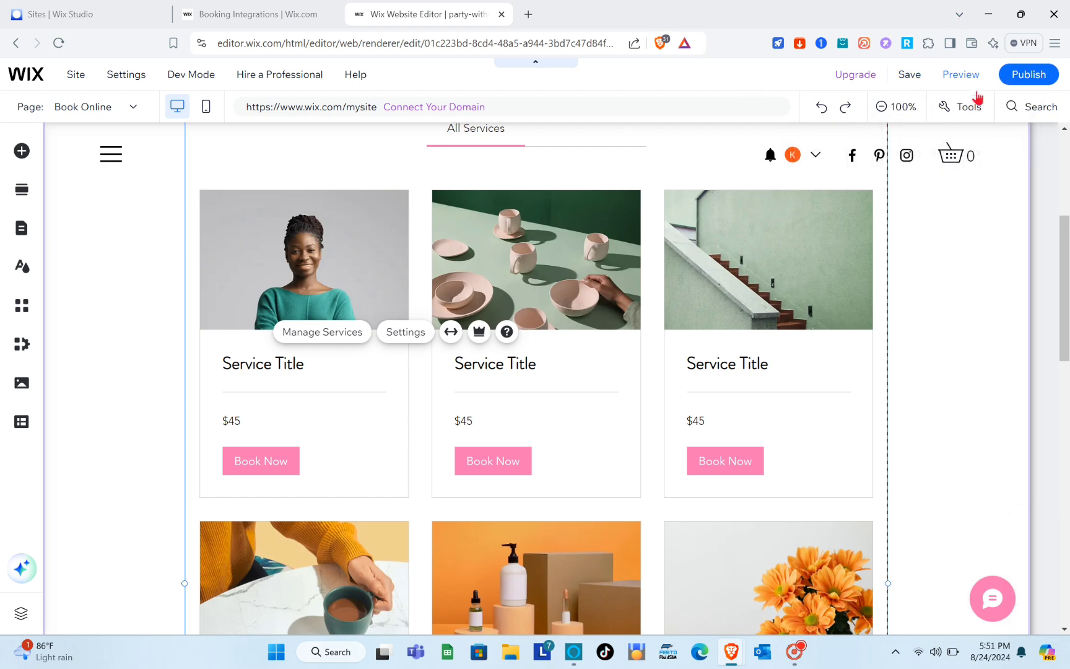
Preview the site and go to the Home page from the hamburger menu
{"action": "left_click", "coordinate": [958, 77]}
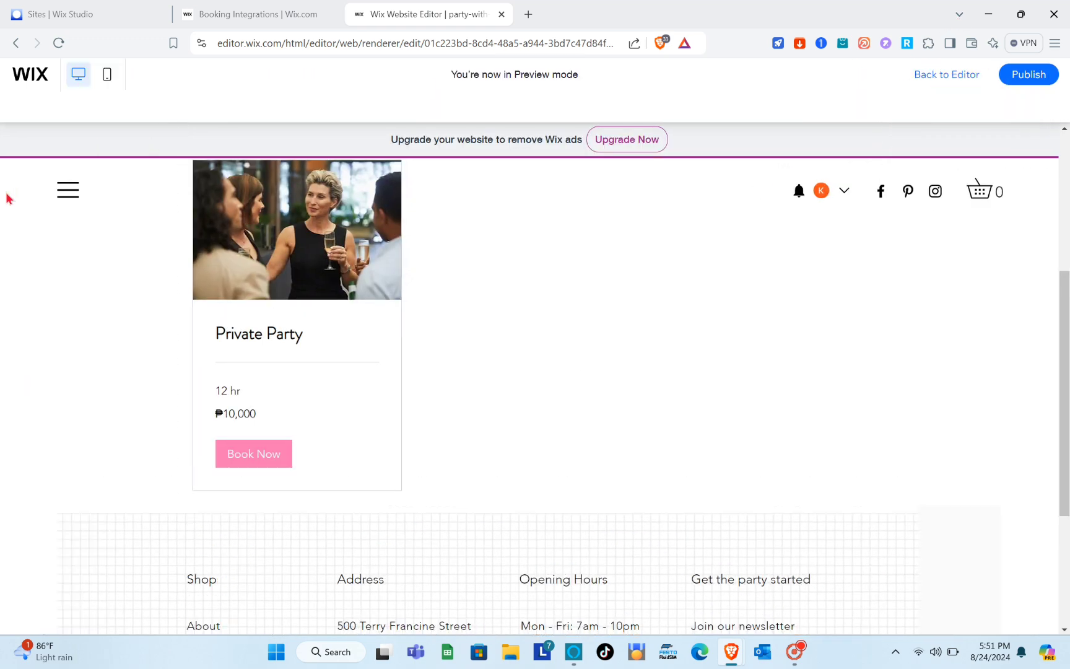
{"action": "scroll", "coordinate": [166, 213], "scroll_direction": "up", "scroll_amount": 5}
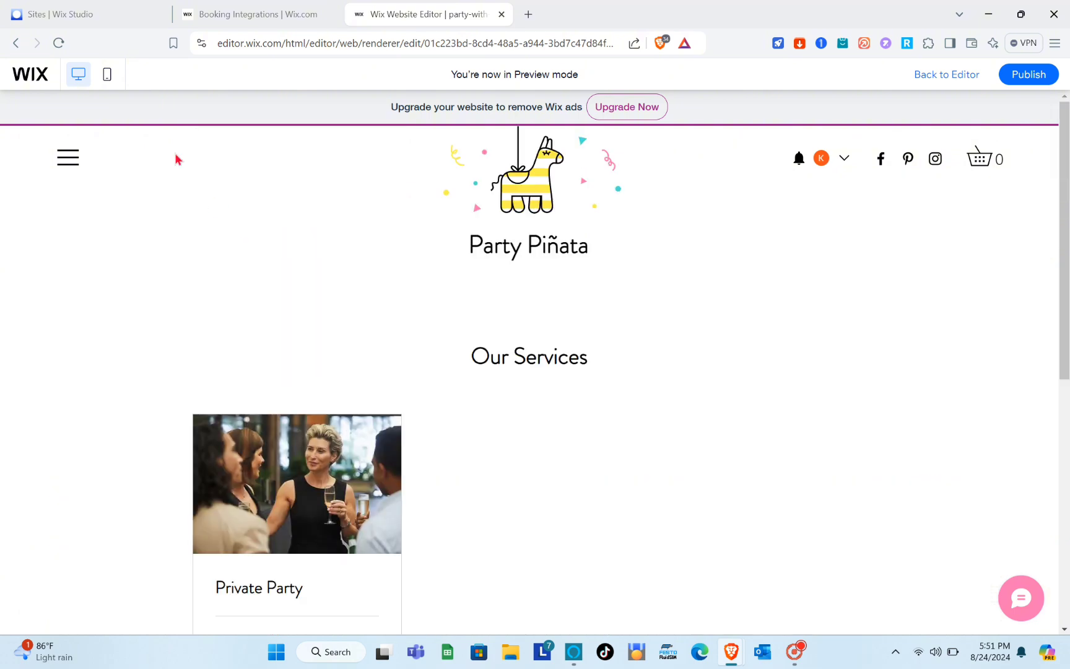
{"action": "left_click", "coordinate": [69, 157]}
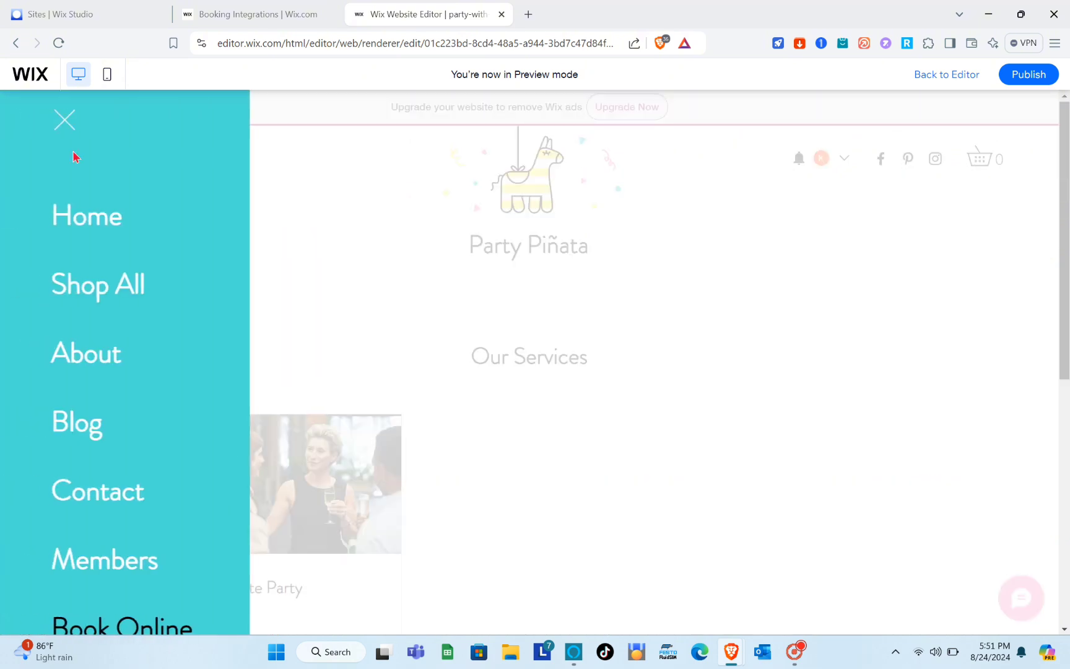
{"action": "left_click", "coordinate": [96, 221]}
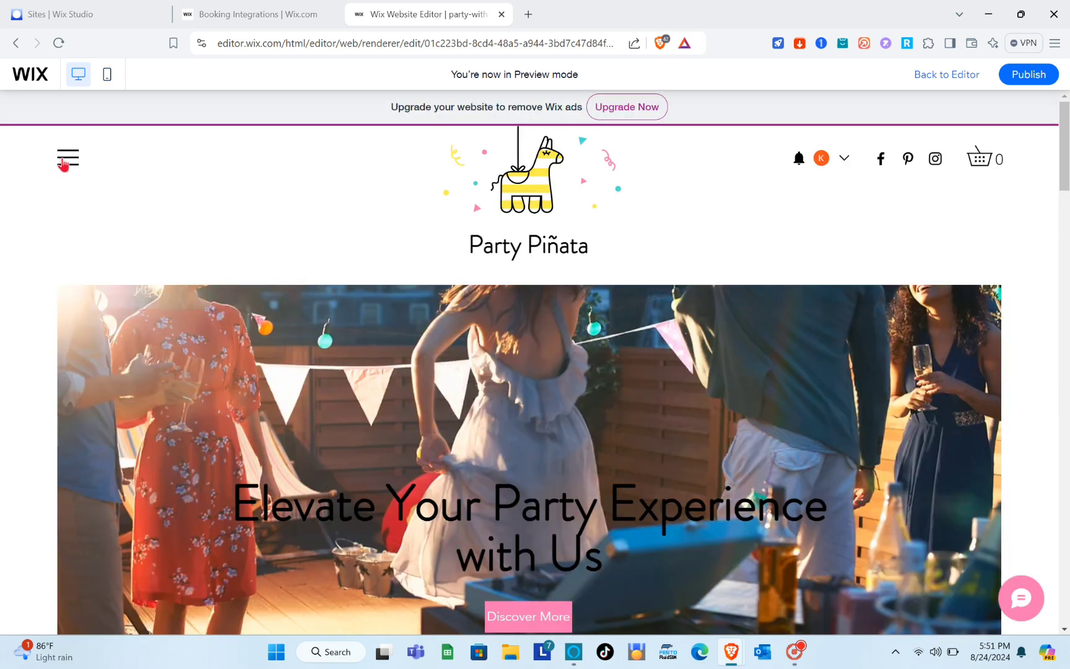
{"action": "scroll", "coordinate": [321, 303], "scroll_direction": "down", "scroll_amount": 5}
{"action": "scroll", "coordinate": [320, 304], "scroll_direction": "down", "scroll_amount": 5}
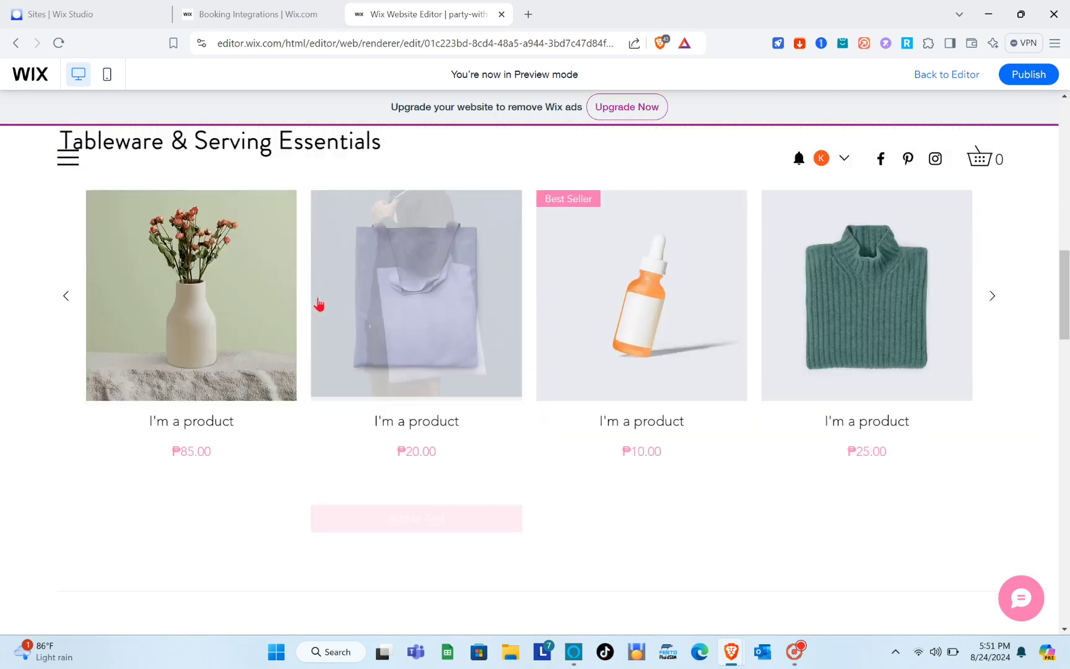
{"action": "scroll", "coordinate": [321, 303], "scroll_direction": "up", "scroll_amount": 10}
{"action": "scroll", "coordinate": [320, 303], "scroll_direction": "down", "scroll_amount": 5}
{"action": "scroll", "coordinate": [320, 303], "scroll_direction": "down", "scroll_amount": 1}
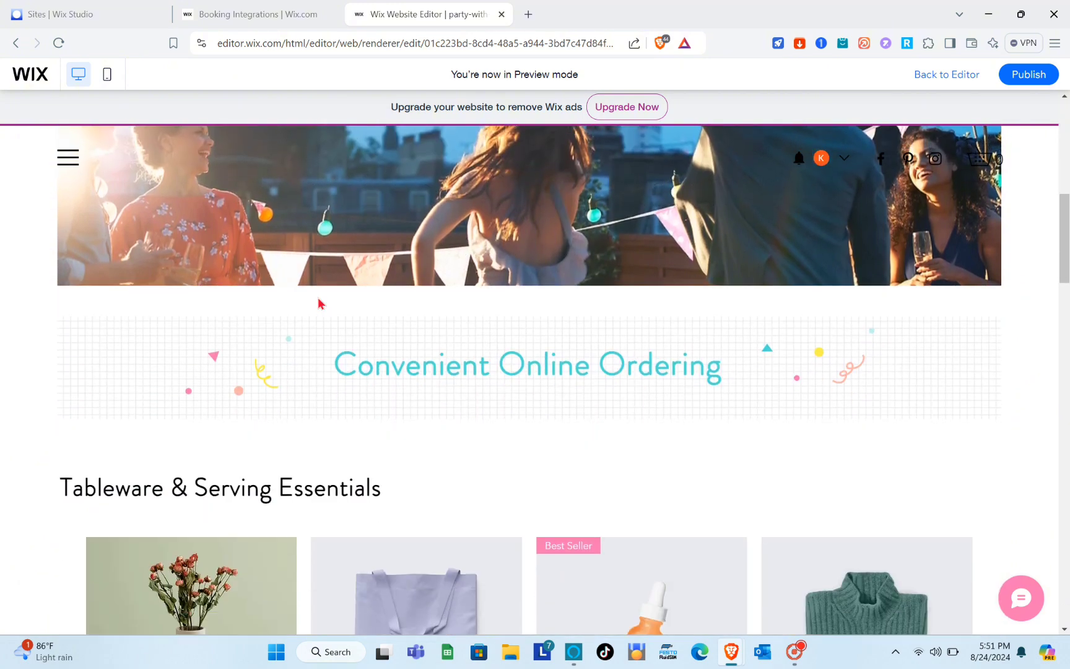
{"action": "scroll", "coordinate": [318, 304], "scroll_direction": "up", "scroll_amount": 10}
Navigate to the Book Online page listing Private Party at 12 hr and ₱10,000
{"action": "left_click", "coordinate": [68, 159]}
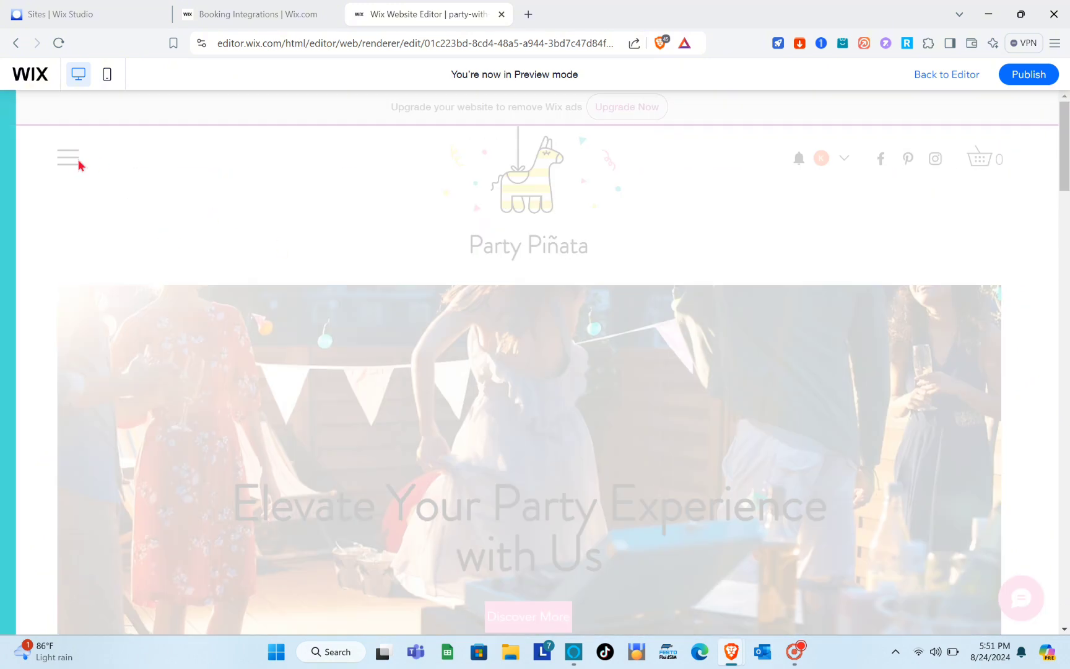
{"action": "scroll", "coordinate": [115, 426], "scroll_direction": "down", "scroll_amount": 1}
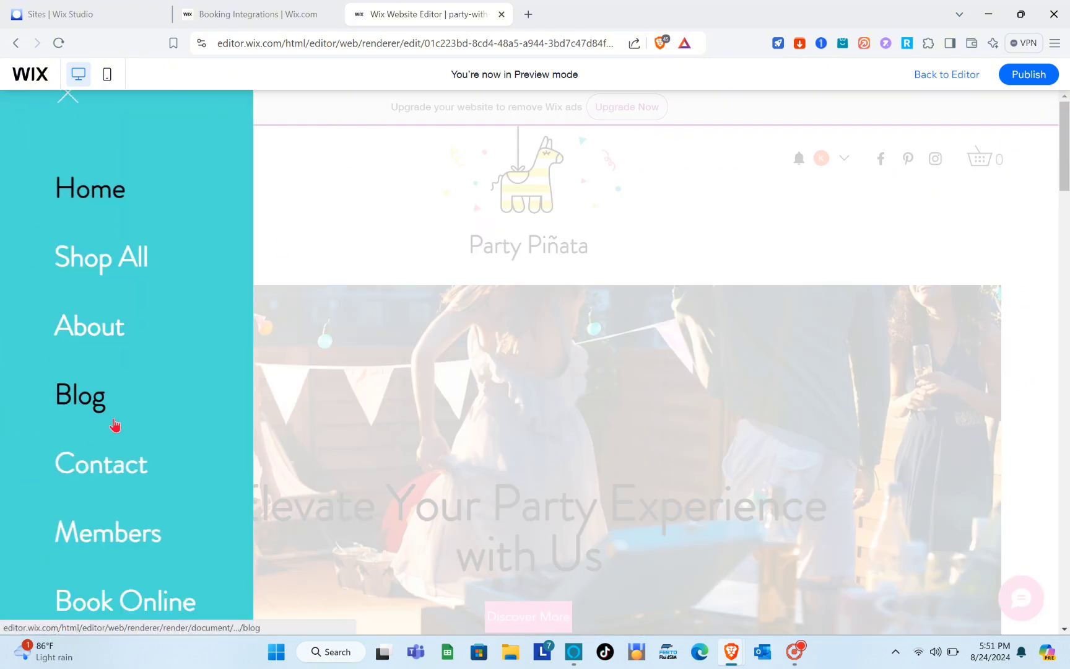
{"action": "left_click", "coordinate": [130, 605]}
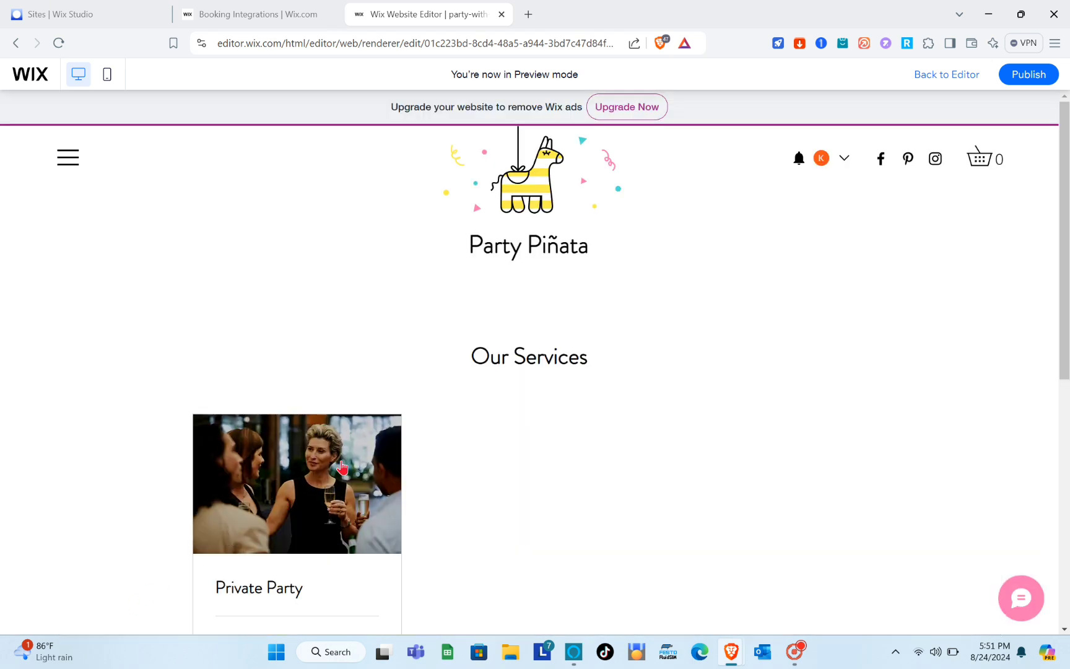
{"action": "scroll", "coordinate": [524, 387], "scroll_direction": "down", "scroll_amount": 4}
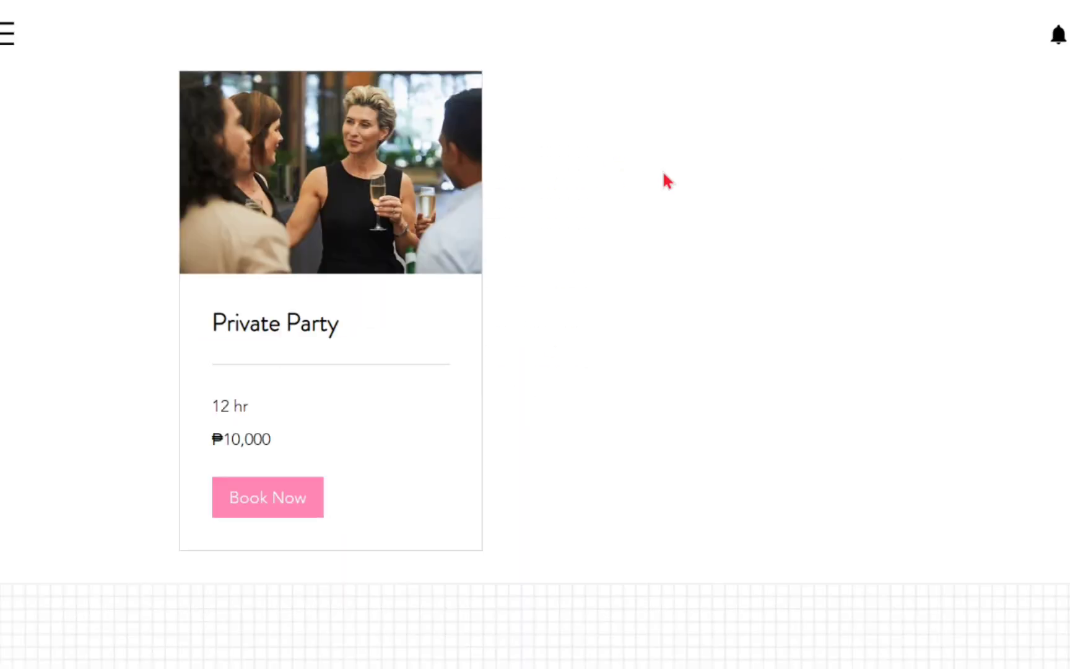
{"action": "scroll", "coordinate": [570, 293], "scroll_direction": "up", "scroll_amount": 1}
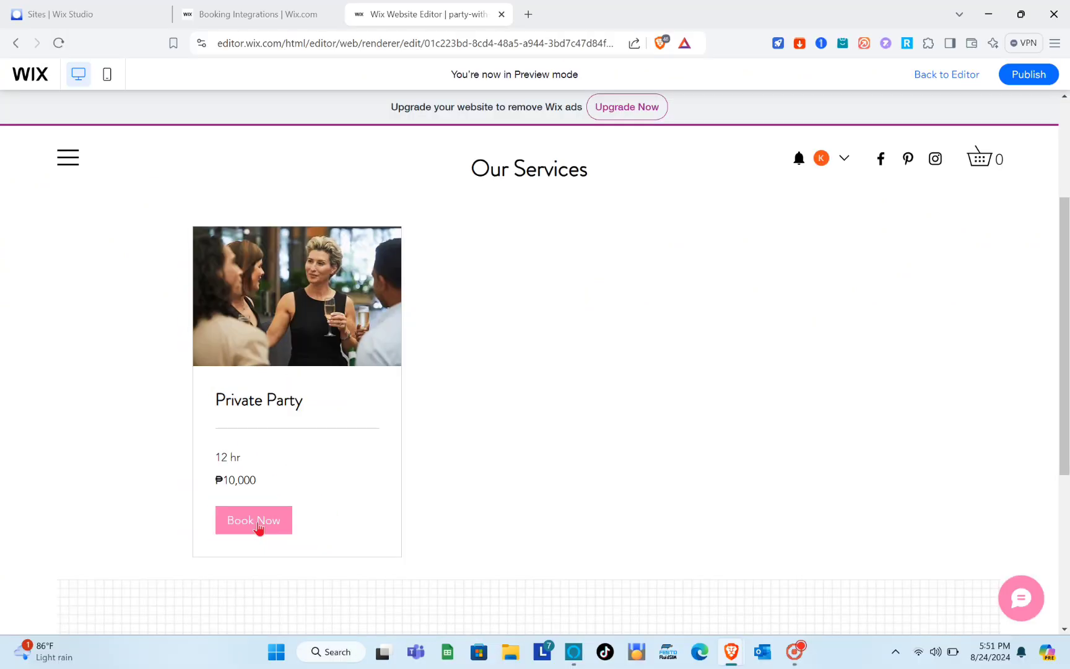
Open the Private Party booking calendar and browse its dates and service details
{"action": "left_click", "coordinate": [259, 526]}
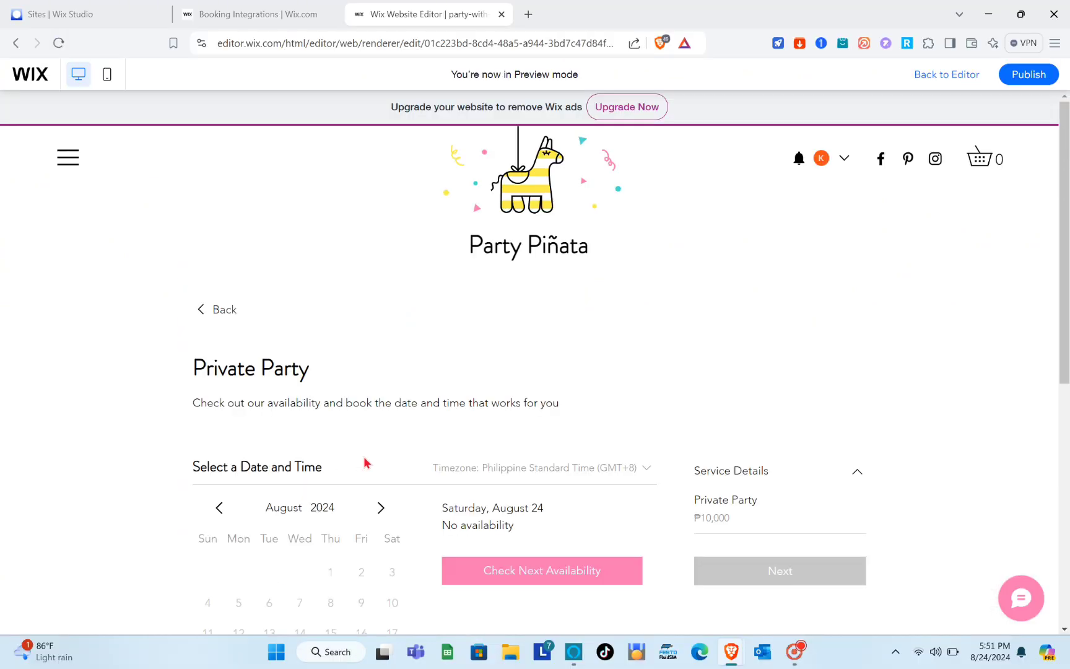
{"action": "scroll", "coordinate": [444, 428], "scroll_direction": "down", "scroll_amount": 4}
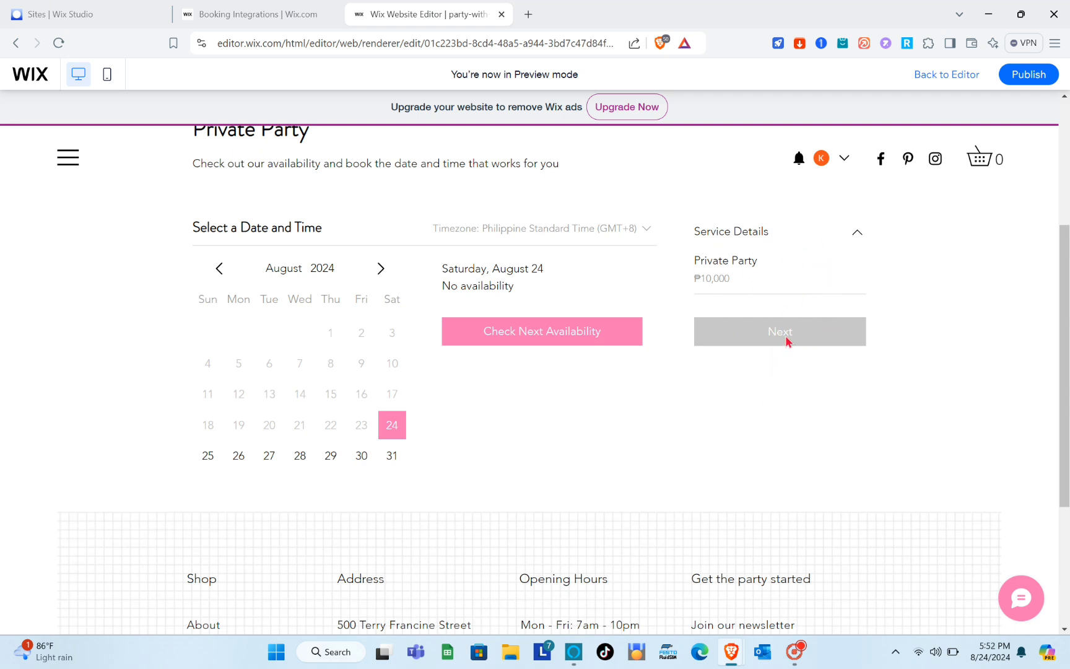
{"action": "scroll", "coordinate": [617, 534], "scroll_direction": "down", "scroll_amount": 4}
{"action": "scroll", "coordinate": [617, 534], "scroll_direction": "up", "scroll_amount": 4}
{"action": "scroll", "coordinate": [648, 416], "scroll_direction": "up", "scroll_amount": 3}
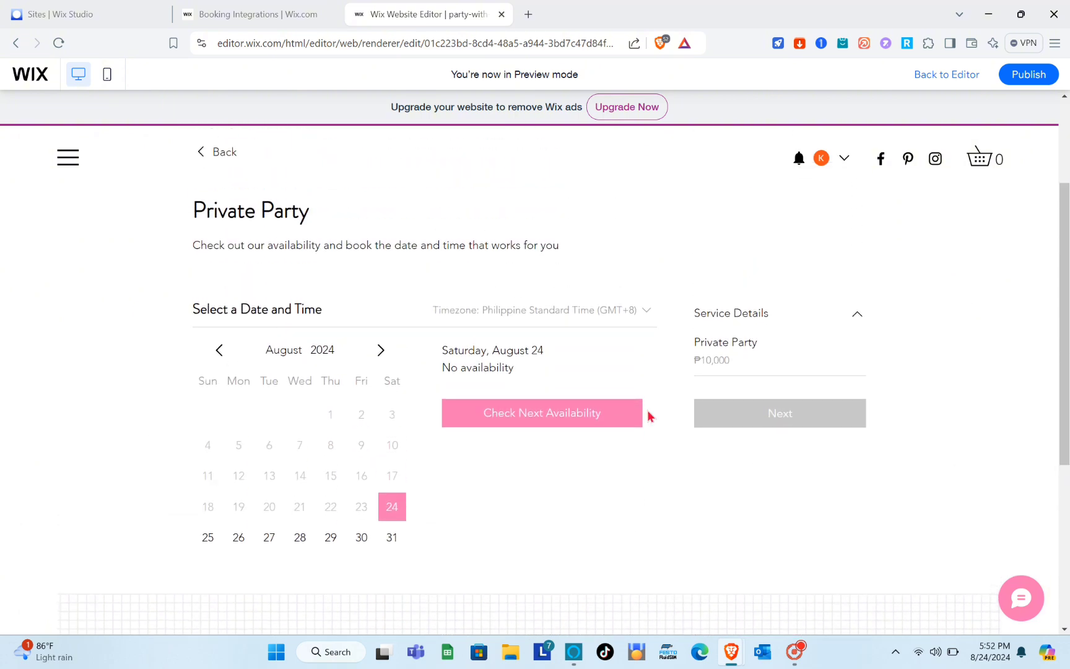
{"action": "scroll", "coordinate": [649, 416], "scroll_direction": "up", "scroll_amount": 2}
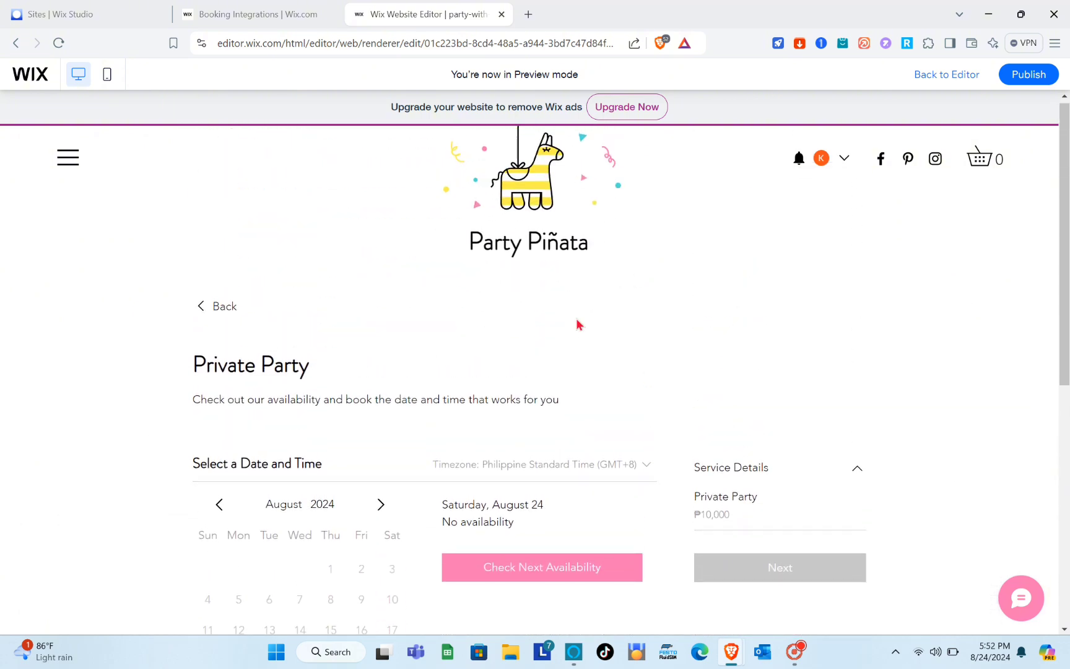
{"action": "scroll", "coordinate": [577, 320], "scroll_direction": "down", "scroll_amount": 5}
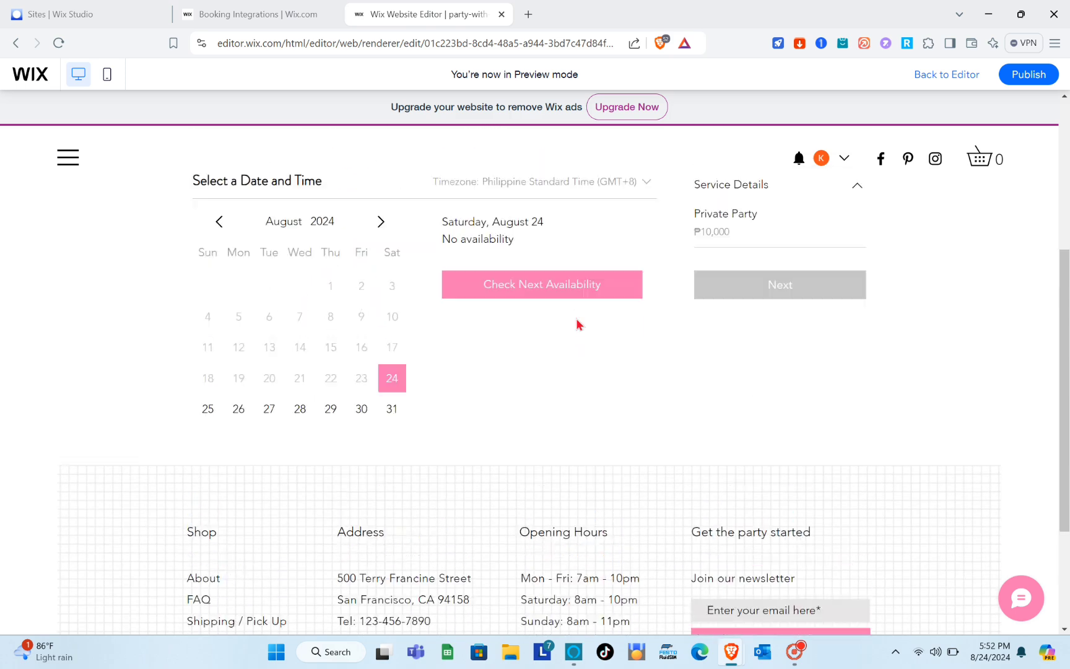
{"action": "scroll", "coordinate": [576, 321], "scroll_direction": "up", "scroll_amount": 5}
{"action": "scroll", "coordinate": [446, 453], "scroll_direction": "down", "scroll_amount": 1}
{"action": "scroll", "coordinate": [446, 453], "scroll_direction": "down", "scroll_amount": 4}
{"action": "scroll", "coordinate": [445, 453], "scroll_direction": "up", "scroll_amount": 5}
Try going back to the services list, which only shows a preview-only notice
{"action": "left_click", "coordinate": [202, 319]}
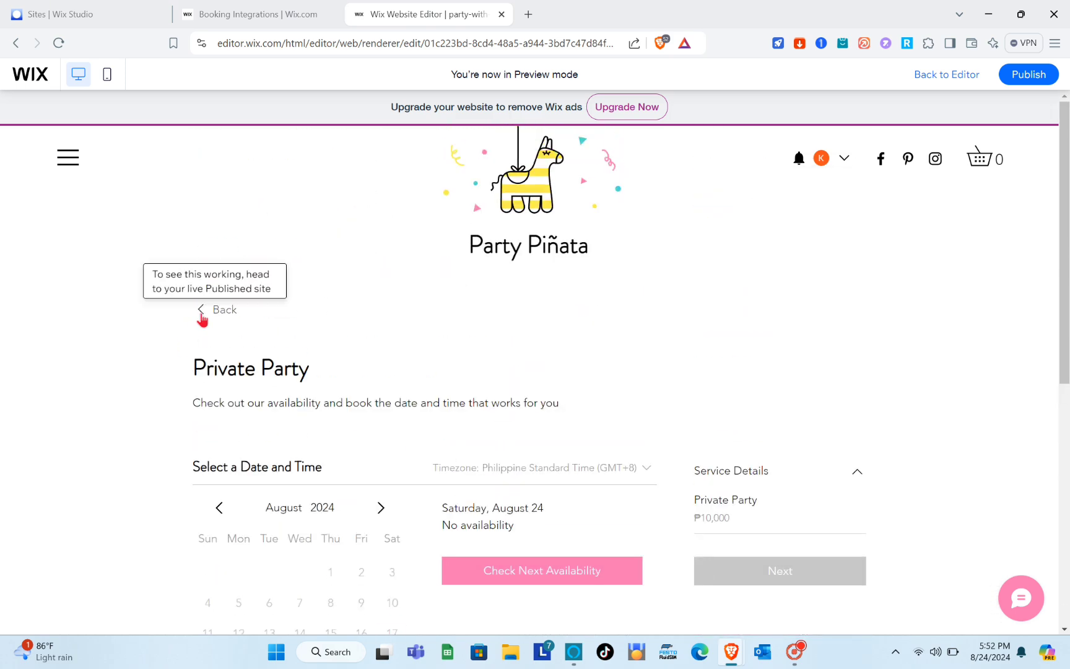
{"action": "scroll", "coordinate": [455, 400], "scroll_direction": "down", "scroll_amount": 5}
{"action": "scroll", "coordinate": [457, 406], "scroll_direction": "up", "scroll_amount": 3}
{"action": "left_click", "coordinate": [223, 210]}
{"action": "left_click", "coordinate": [226, 218]}
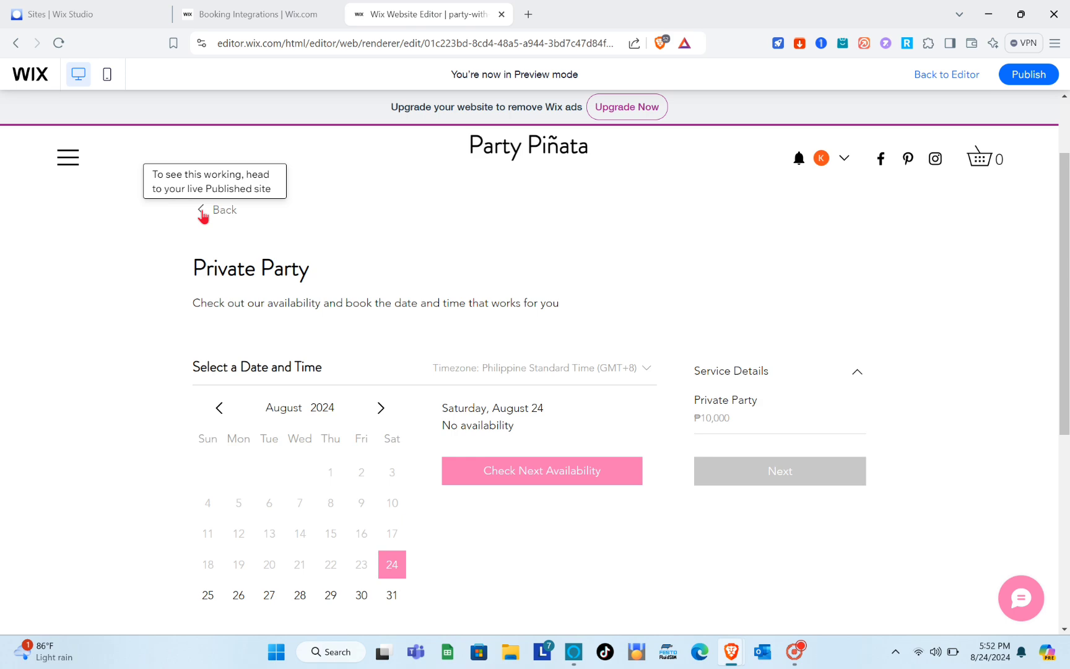
{"action": "scroll", "coordinate": [251, 244], "scroll_direction": "down", "scroll_amount": 4}
{"action": "scroll", "coordinate": [253, 246], "scroll_direction": "up", "scroll_amount": 5}
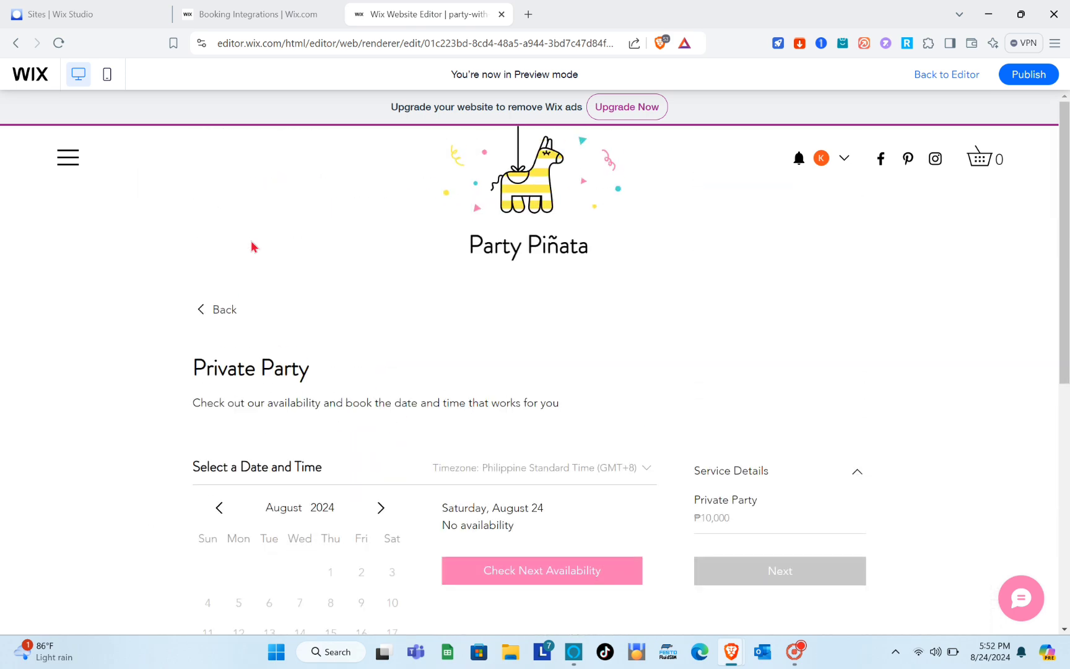
{"action": "scroll", "coordinate": [462, 431], "scroll_direction": "down", "scroll_amount": 3}
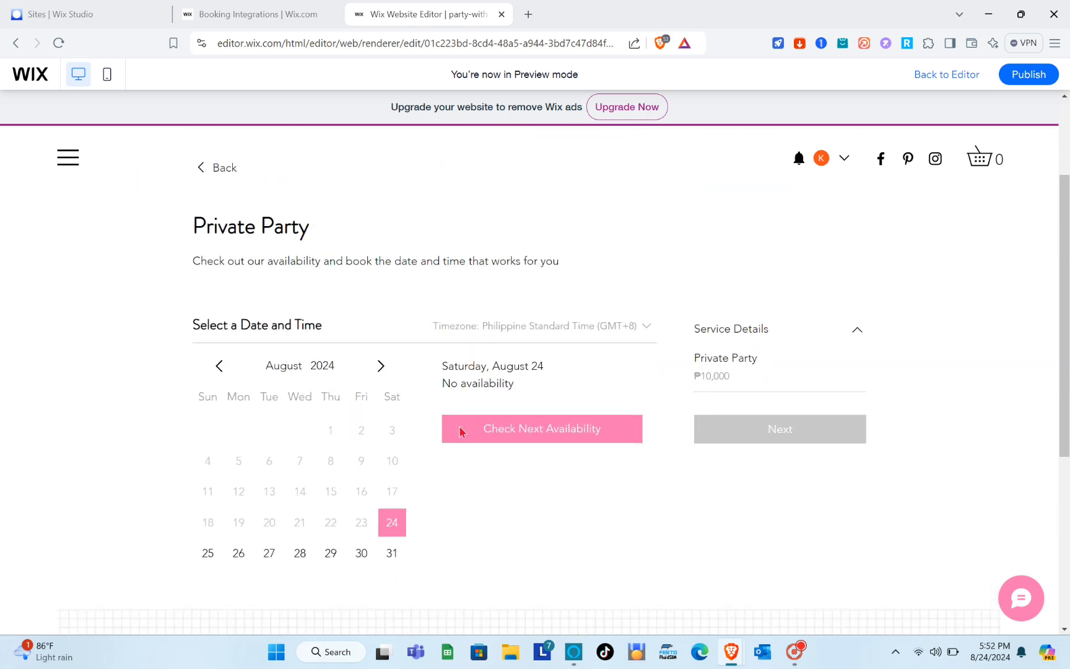